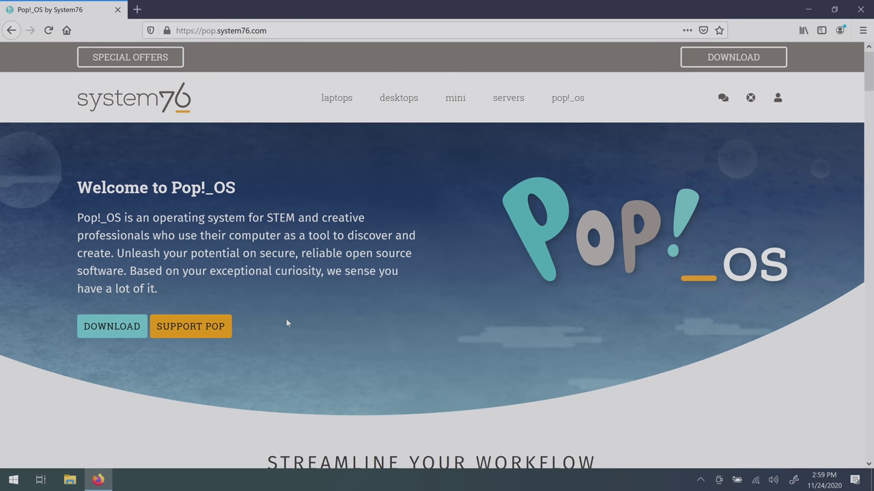
# Open the Pop!_OS 20.10 download dialog showing requirements, file sizes and the SHA256 sum.
pyautogui.click(116, 332)
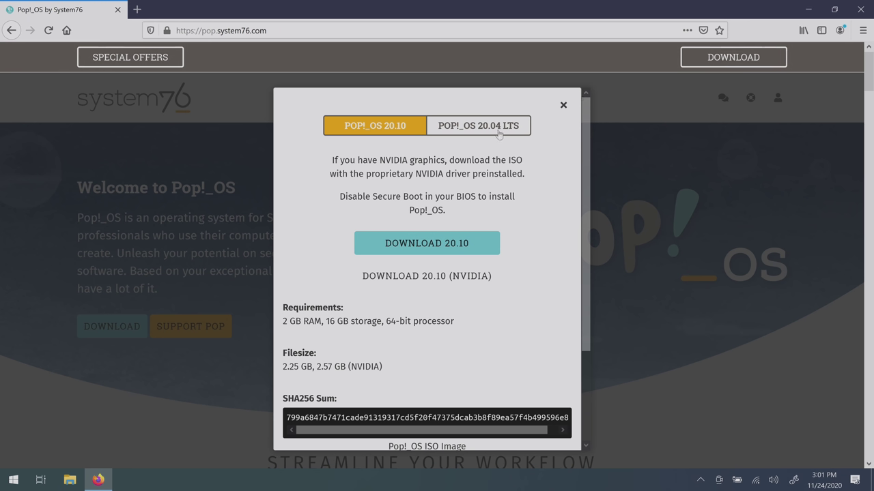
pyautogui.click(456, 136)
pyautogui.click(401, 131)
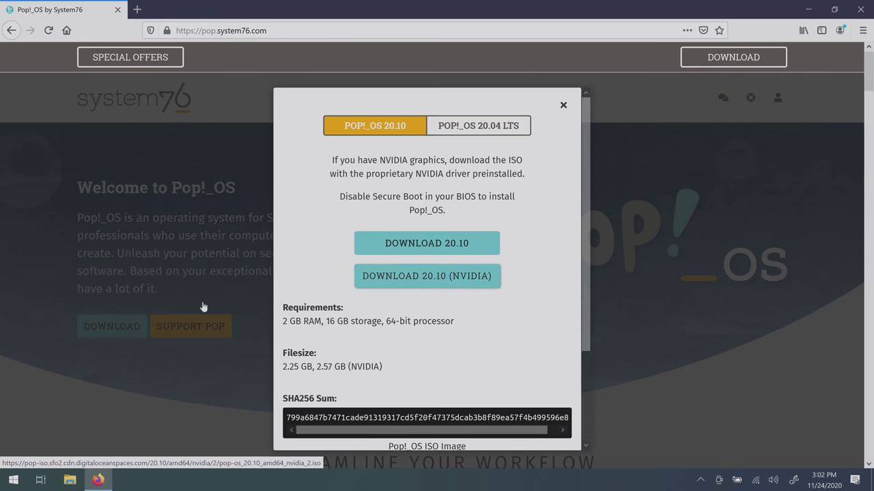
pyautogui.rightClick(22, 483)
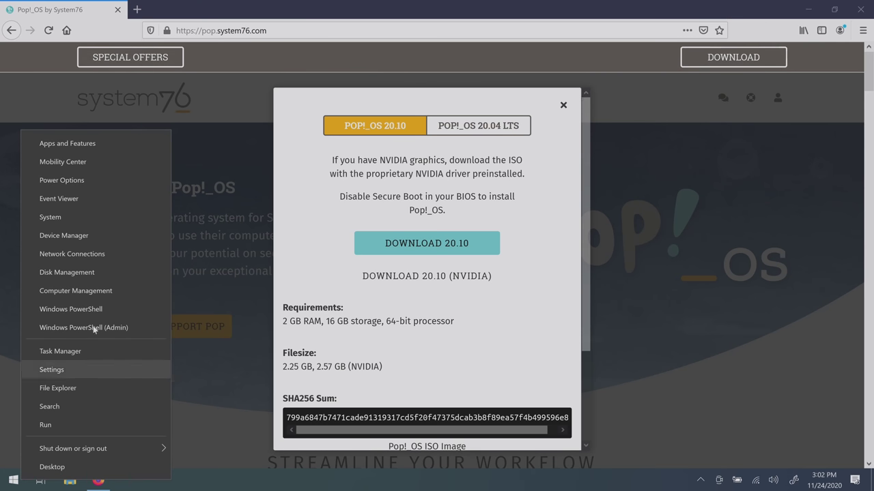
pyautogui.click(127, 239)
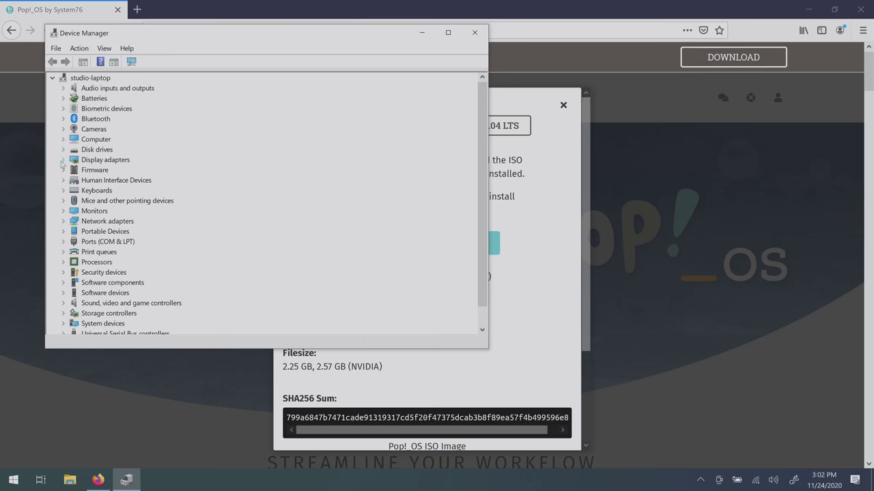
pyautogui.click(62, 160)
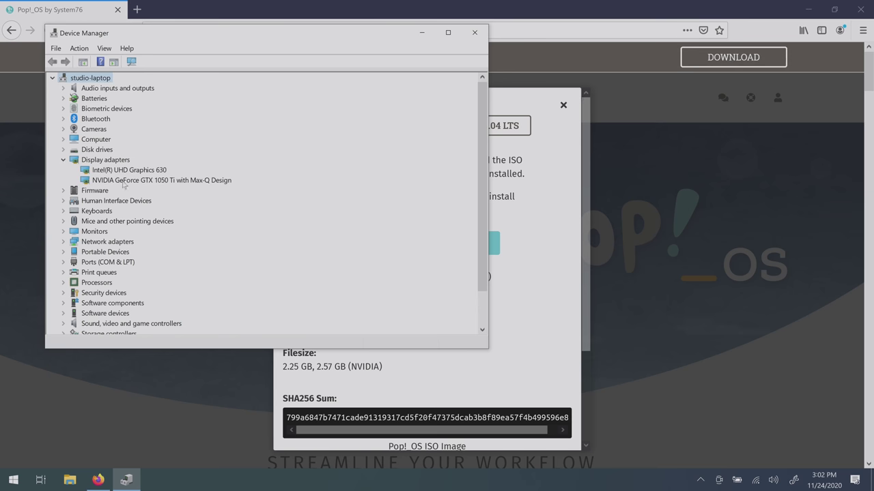
pyautogui.click(146, 182)
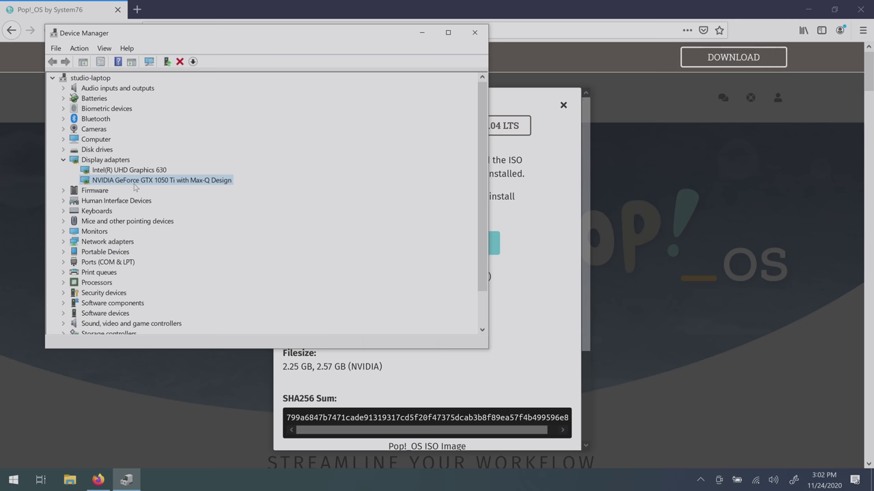
pyautogui.click(474, 32)
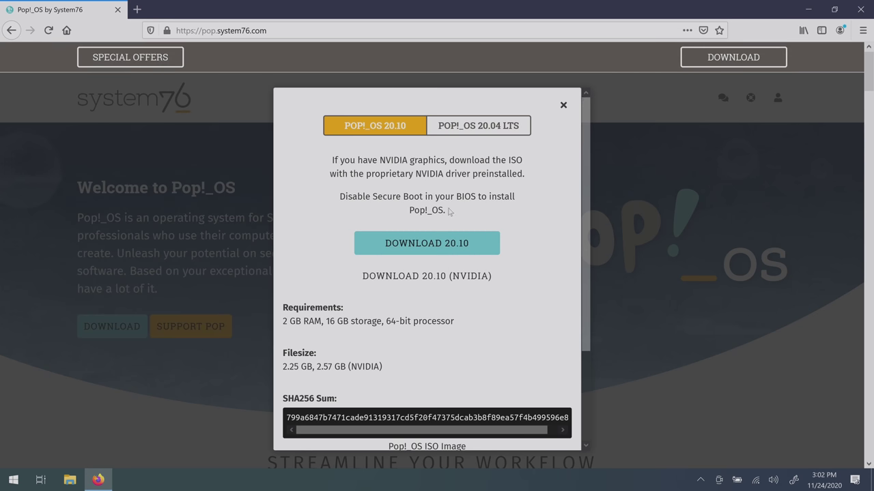
# Save the Pop!_OS 20.10 NVIDIA ISO, then close the downloads list and download dialog.
pyautogui.click(485, 286)
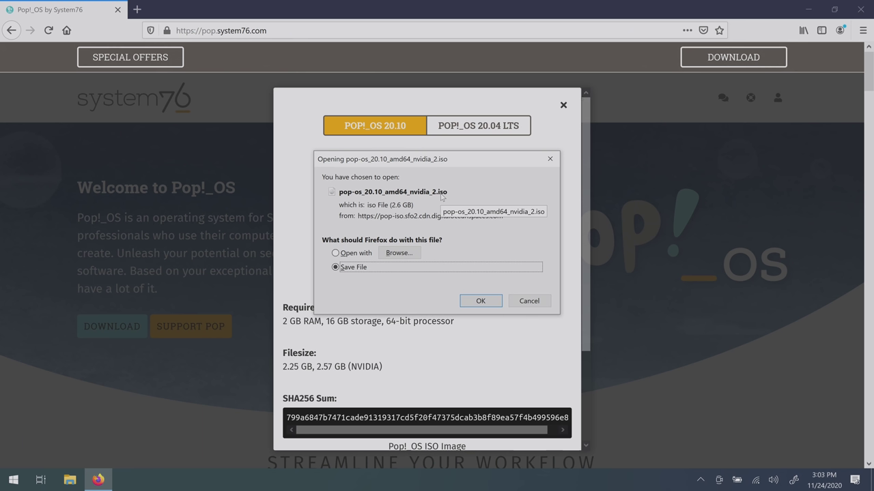
pyautogui.click(482, 304)
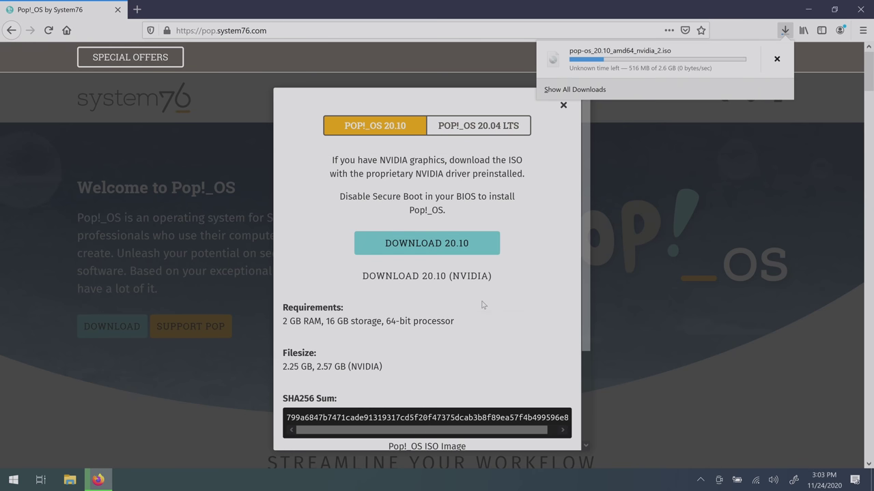
pyautogui.click(561, 158)
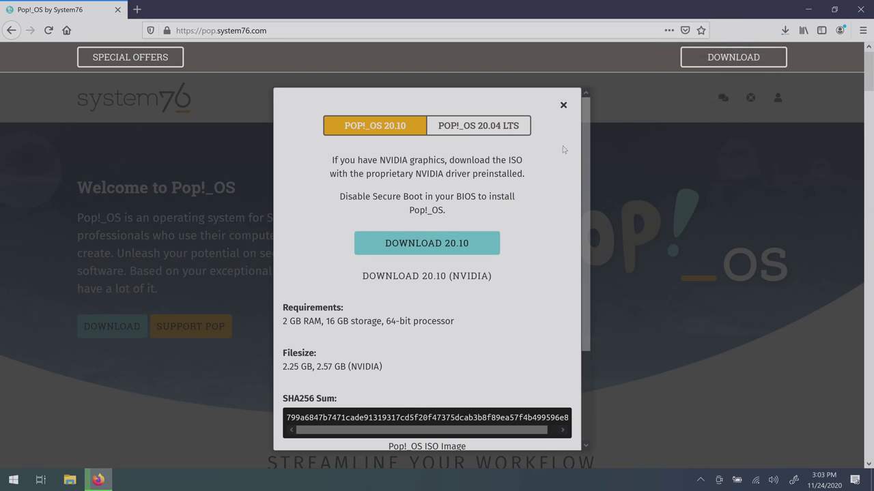
pyautogui.click(563, 105)
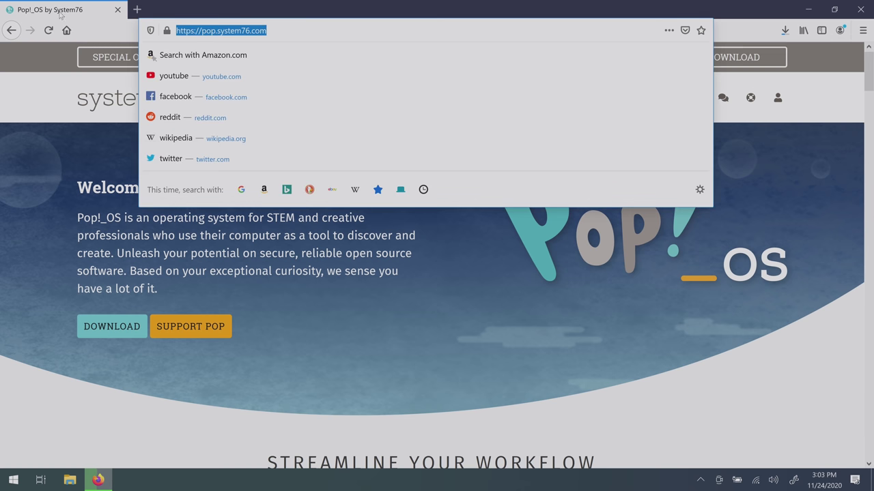
# Search for usbimager, open its GitLab project, and scroll to the per-platform downloads table.
pyautogui.write('usbimager')
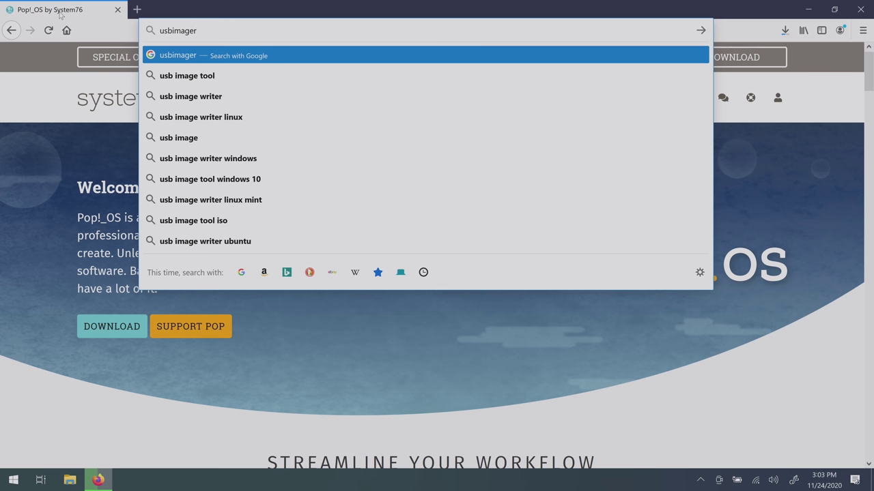
pyautogui.press('Return')
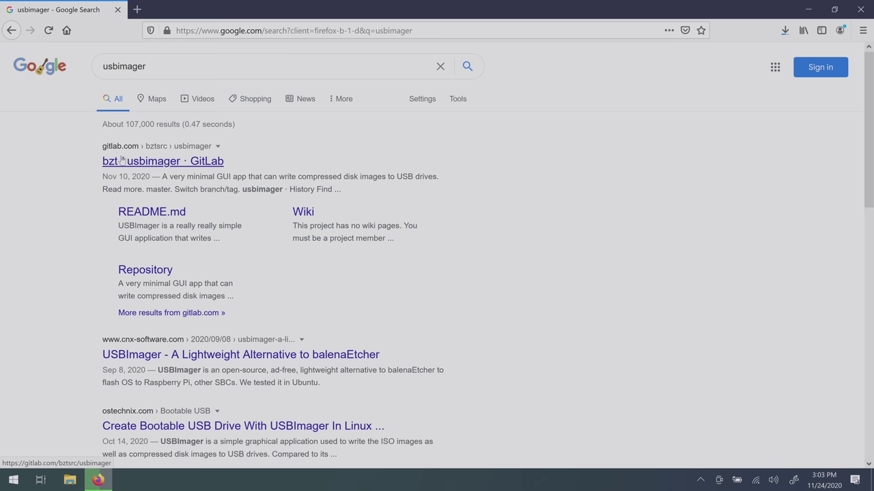
pyautogui.click(151, 162)
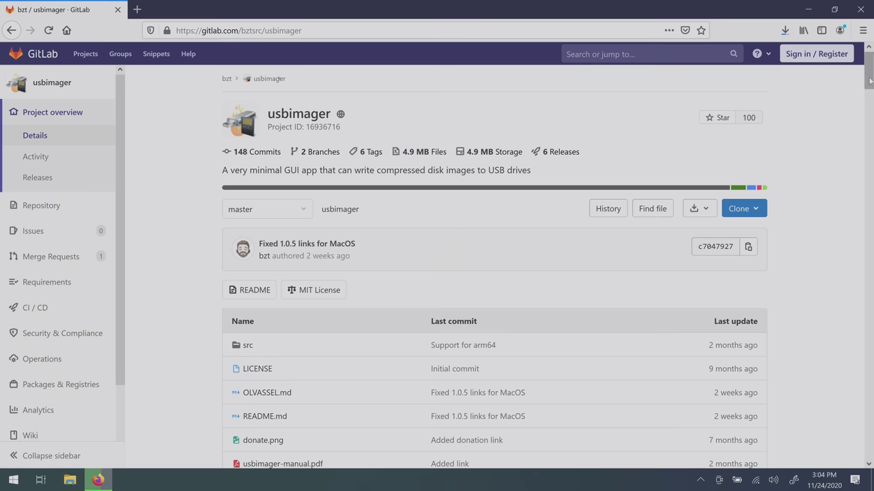
pyautogui.scroll(-3, 870, 87)
pyautogui.moveTo(870, 87); pyautogui.dragTo(869, 120)
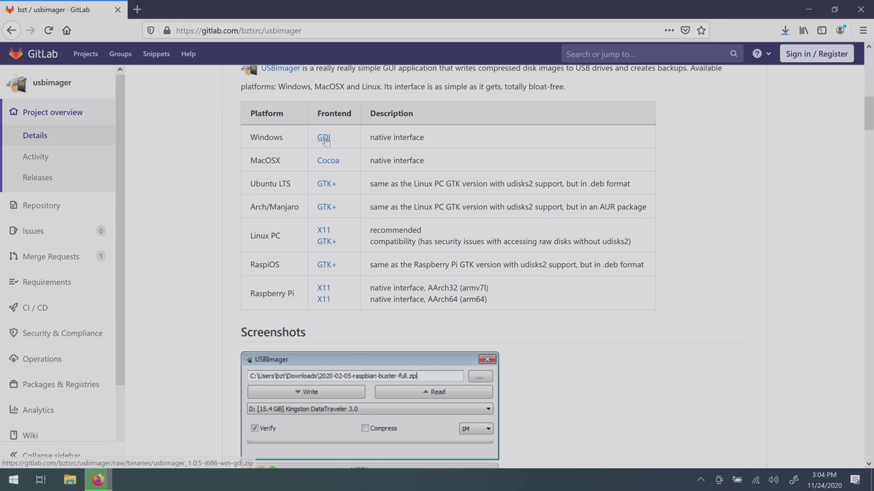
# Save usbimager_1.0.5-i686-win-gdi.zip (Windows GDI build) and show the downloads list.
pyautogui.click(323, 138)
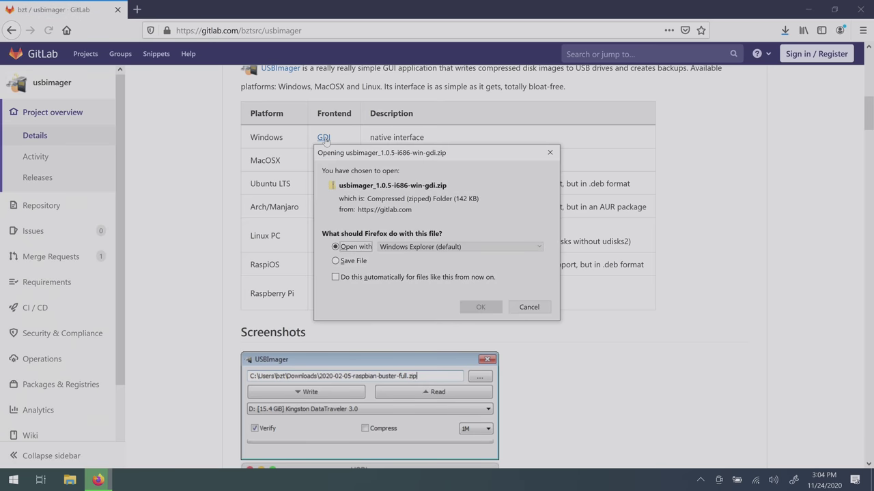
pyautogui.click(353, 262)
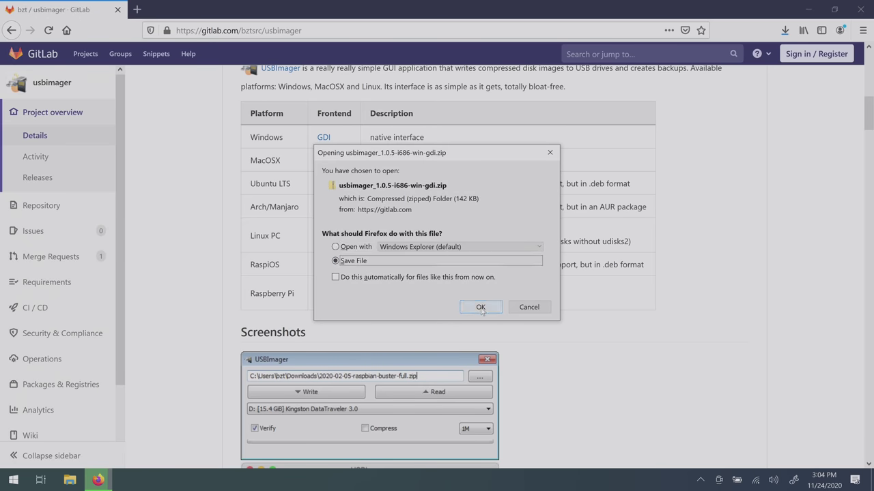
pyautogui.click(480, 308)
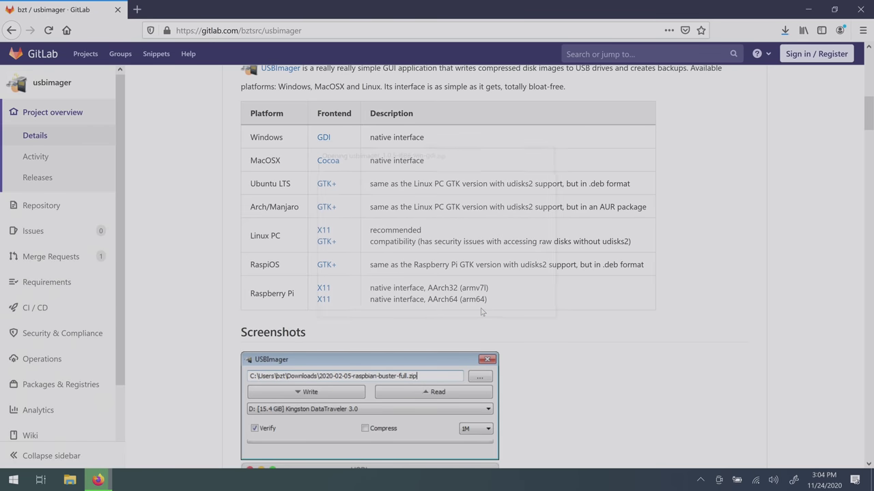
pyautogui.click(784, 30)
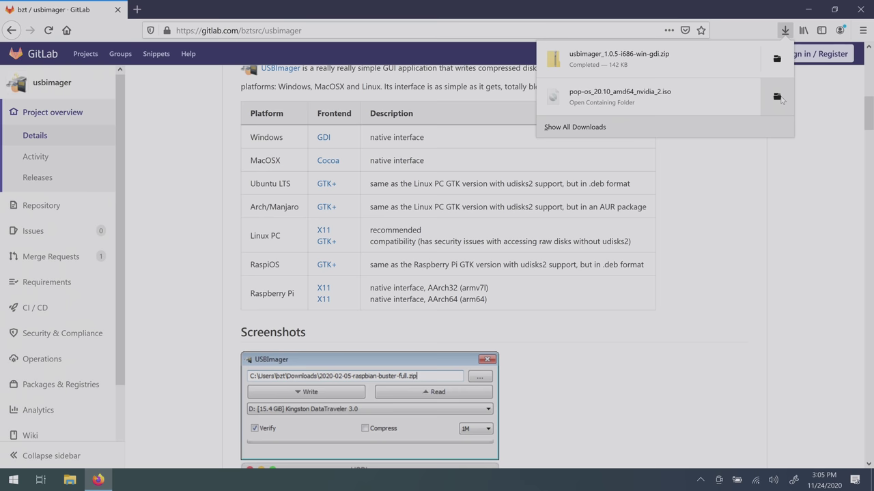
# Close the browser, extract the usbimager zip in Downloads, and launch usbimager.exe from the USBImager folder.
pyautogui.click(778, 97)
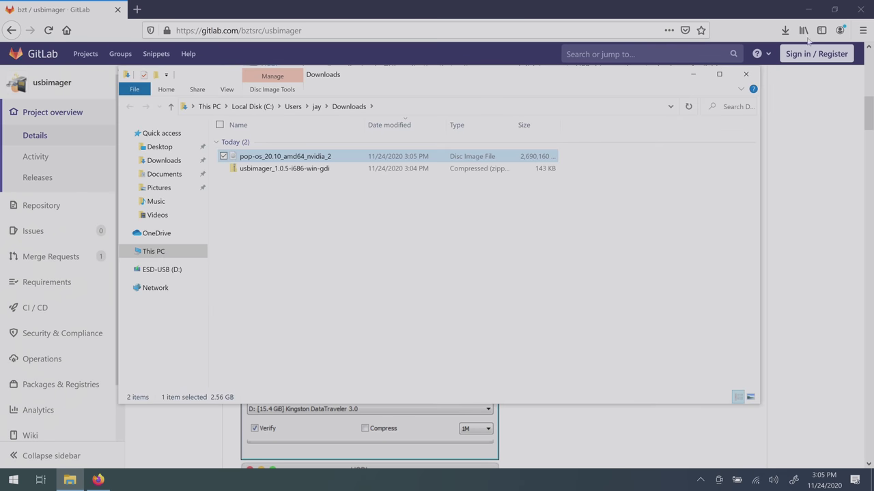
pyautogui.click(851, 11)
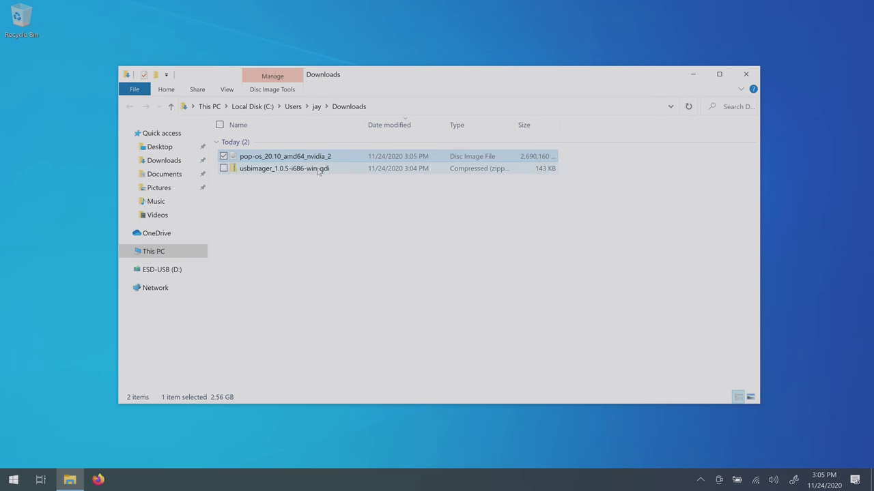
pyautogui.rightClick(319, 169)
pyautogui.click(282, 206)
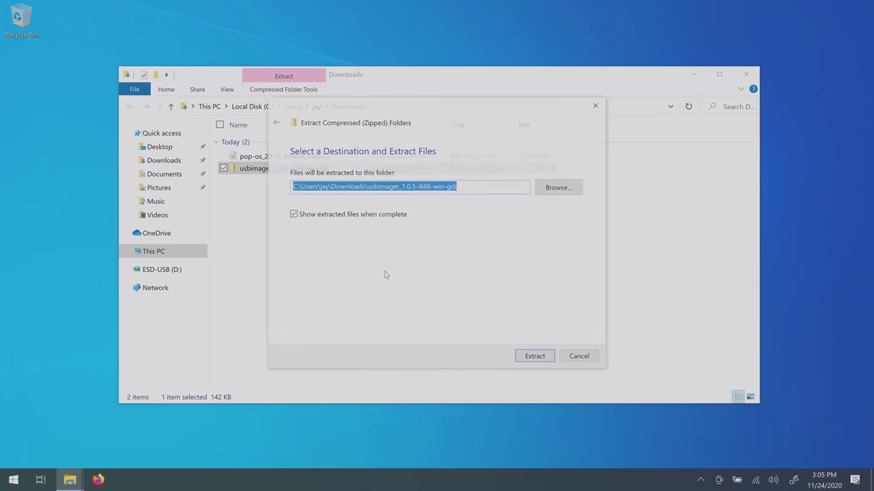
pyautogui.click(535, 357)
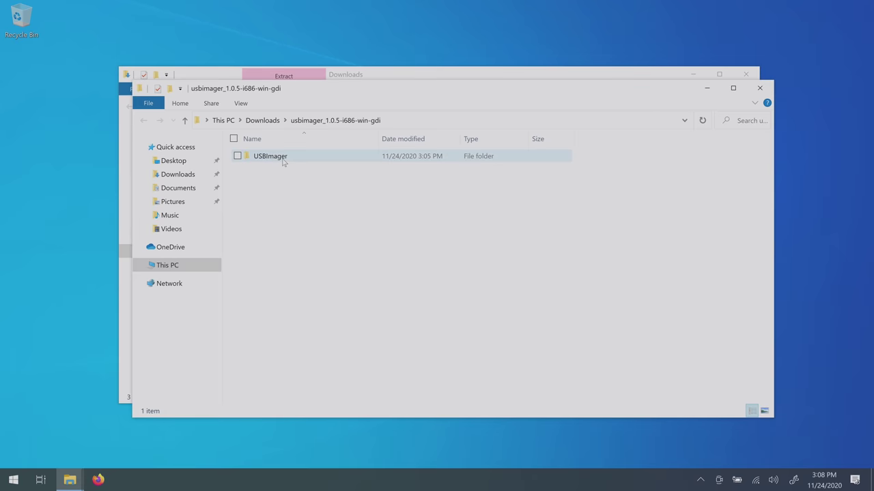
pyautogui.doubleClick(284, 158)
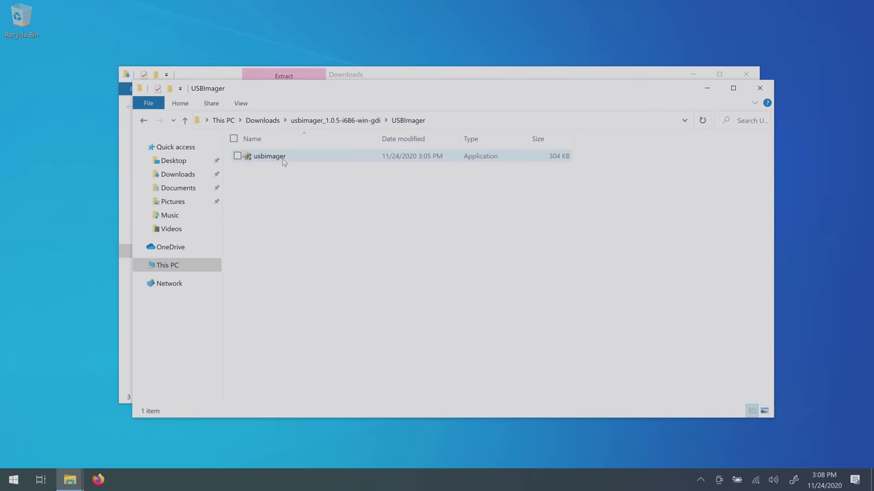
pyautogui.doubleClick(284, 159)
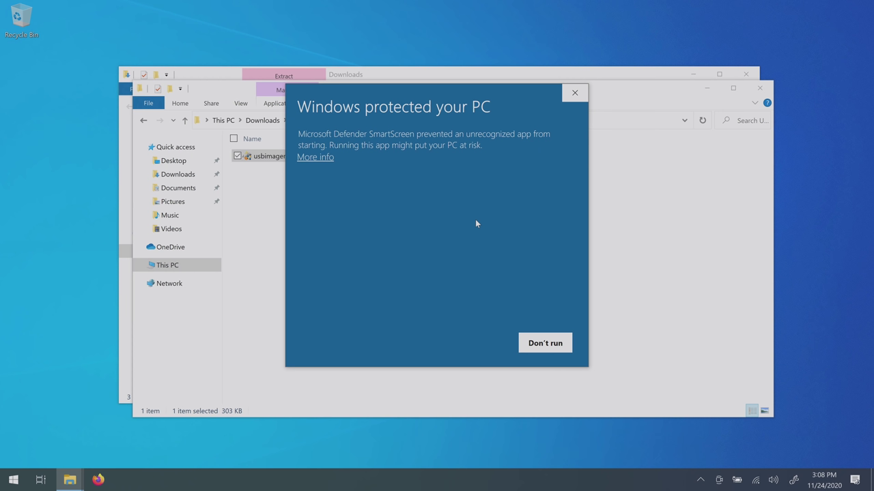
# Run usbimager anyway past SmartScreen, approve the admin prompt, and close both Explorer windows.
pyautogui.click(320, 159)
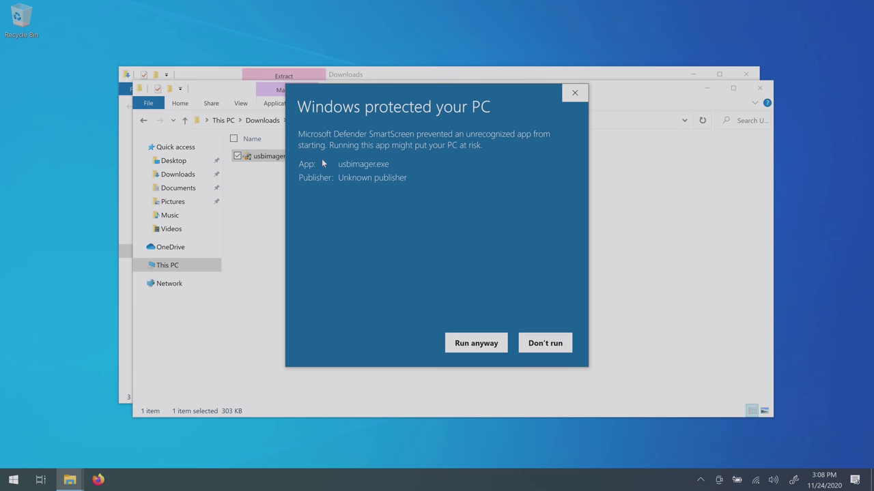
pyautogui.click(476, 343)
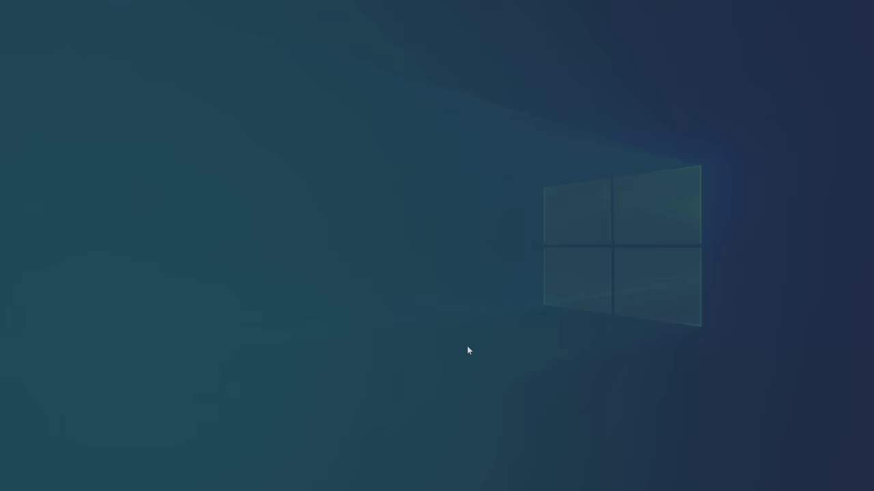
pyautogui.click(378, 320)
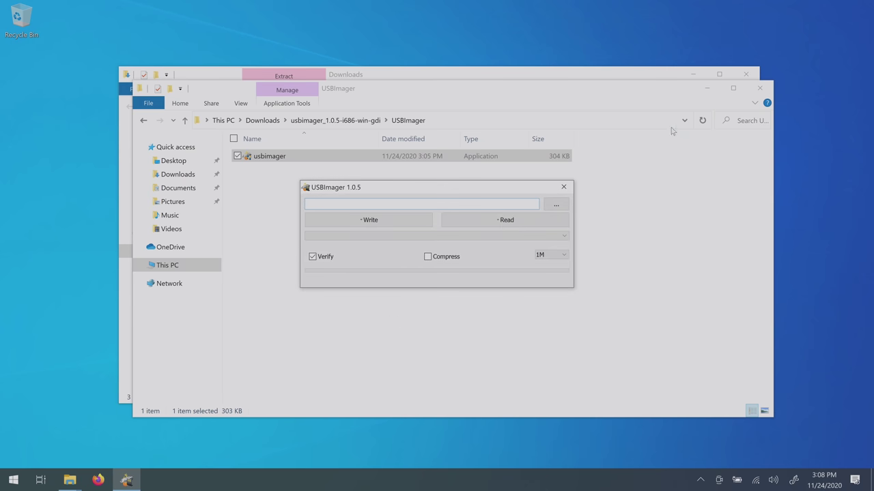
pyautogui.click(759, 88)
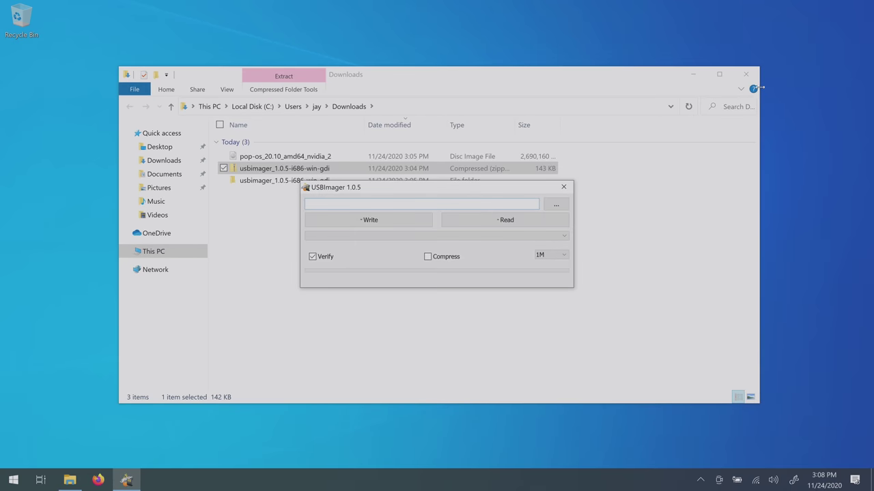
pyautogui.click(745, 74)
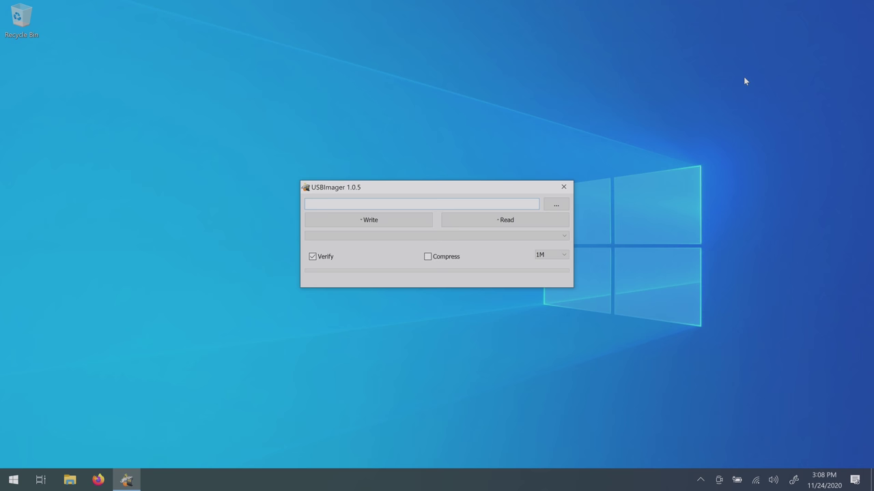
# Load pop-os_20.10_amd64_nvidia_2.iso from Downloads as USBImager's image.
pyautogui.click(556, 205)
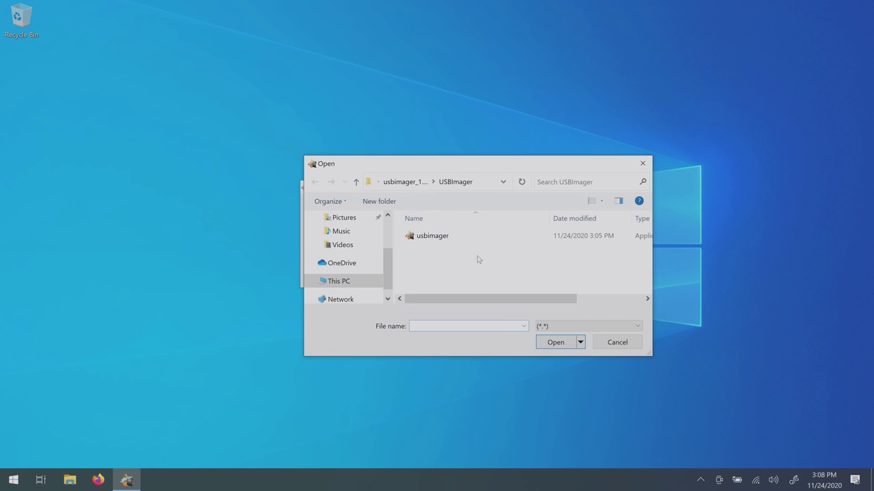
pyautogui.click(355, 182)
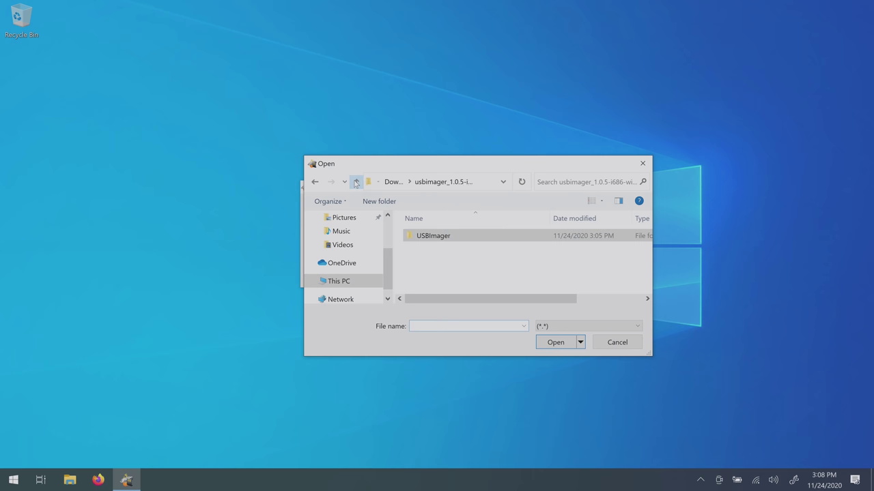
pyautogui.click(356, 182)
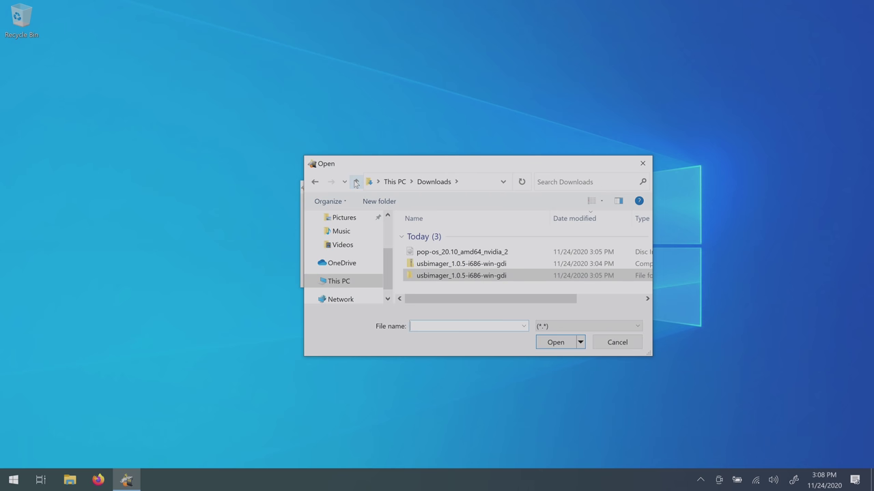
pyautogui.click(455, 253)
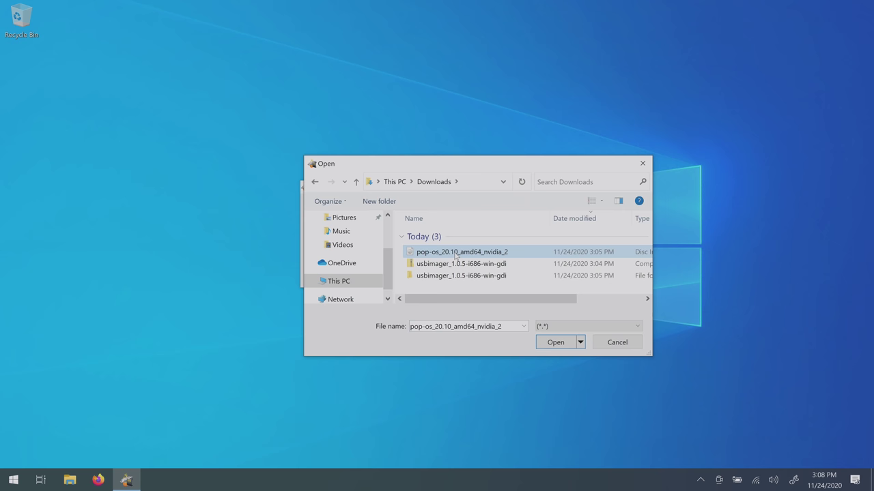
pyautogui.click(554, 342)
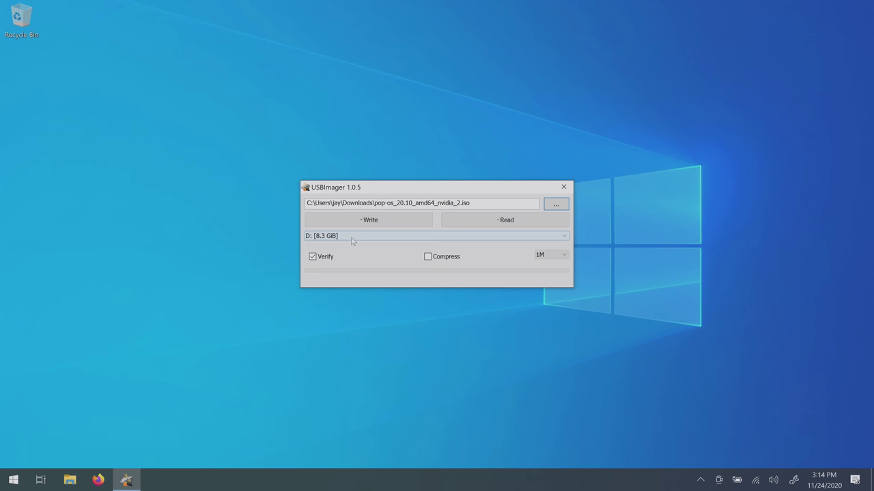
pyautogui.rightClick(14, 479)
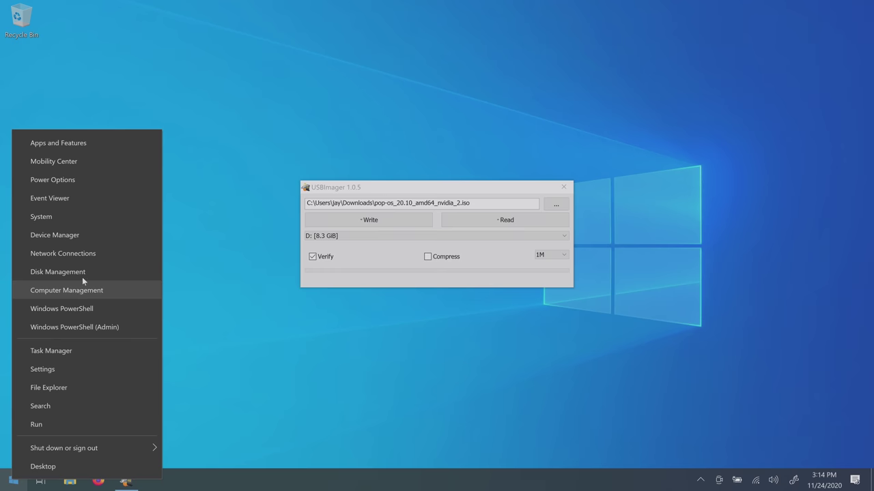
pyautogui.click(83, 273)
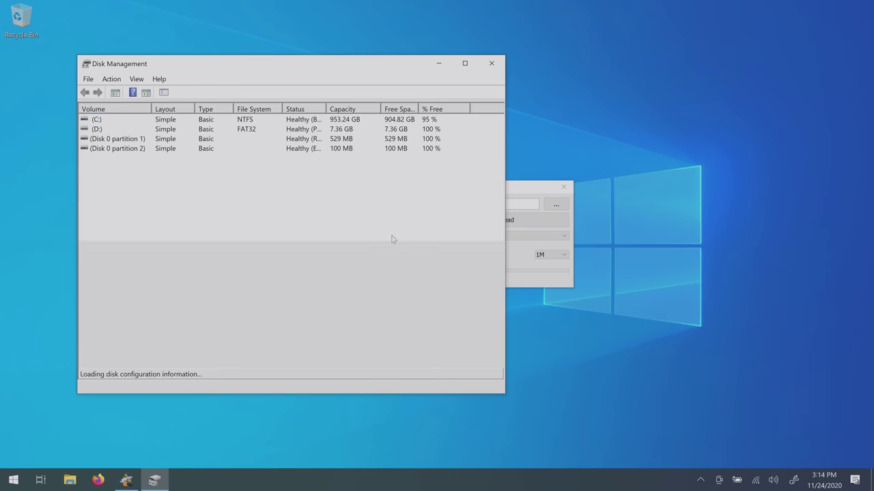
pyautogui.moveTo(497, 277); pyautogui.dragTo(511, 329)
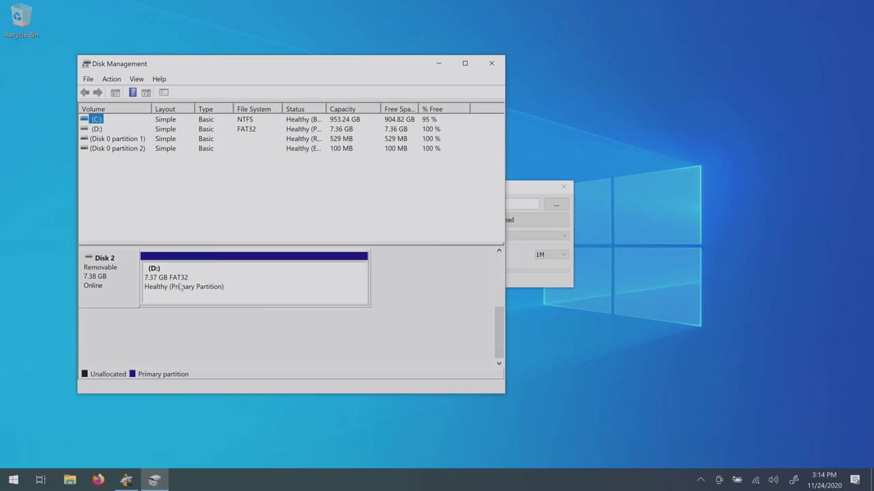
pyautogui.hotkey('alt', 'F4')
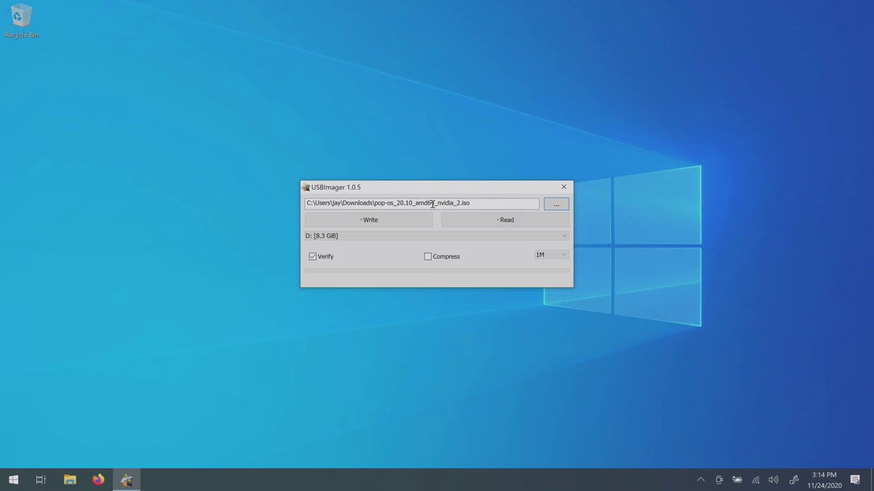
# Reselect the pop-os NVIDIA ISO and write it to the SD/MMC card with Verify on.
pyautogui.click(556, 205)
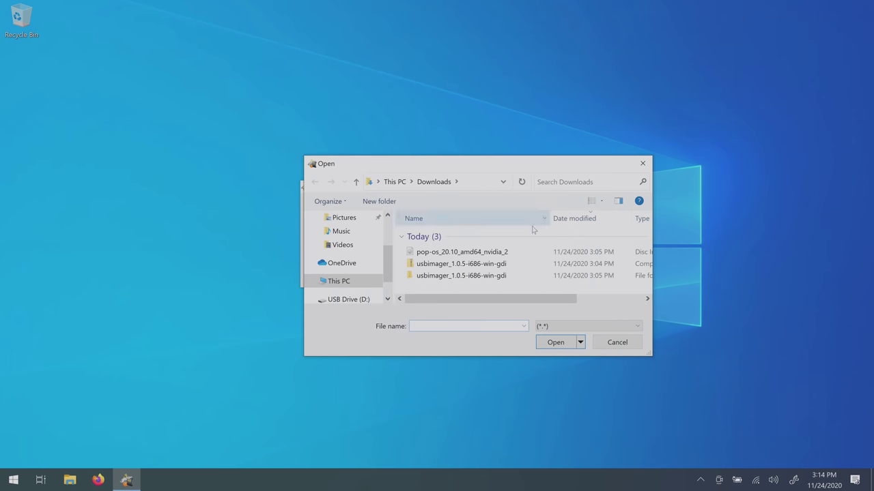
pyautogui.click(461, 252)
pyautogui.click(555, 342)
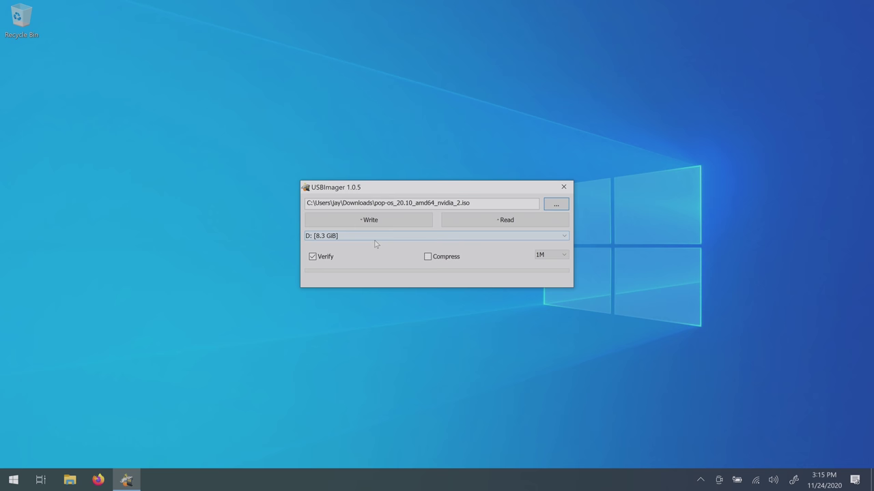
pyautogui.click(382, 220)
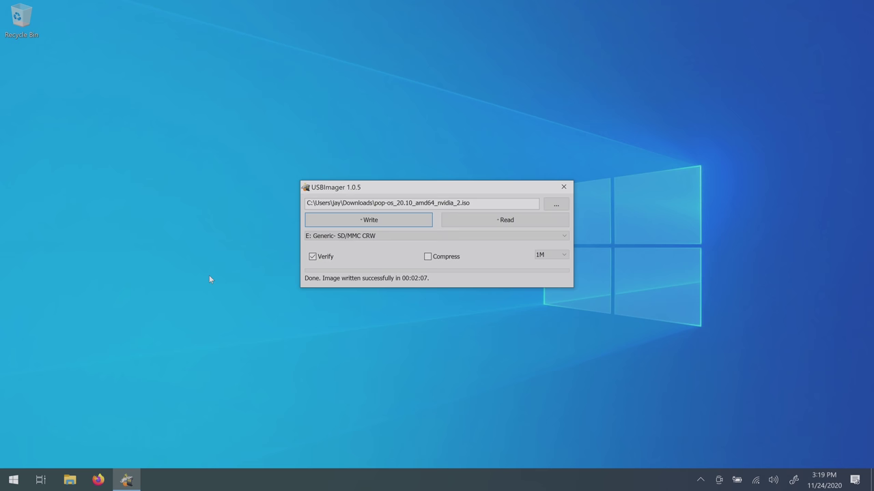
# Move focus from the finished USBImager window to the desktop before rebooting.
pyautogui.click(212, 275)
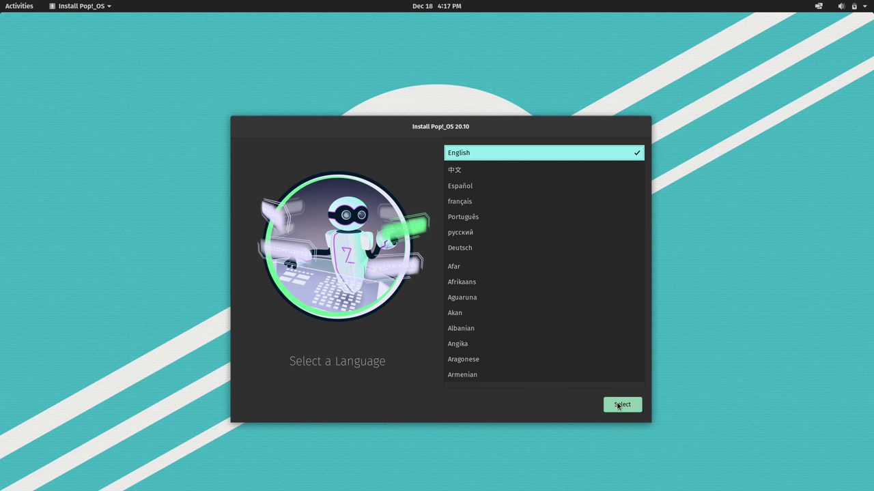
# Choose English, United States, and the default English (US) keyboard layout.
pyautogui.click(619, 406)
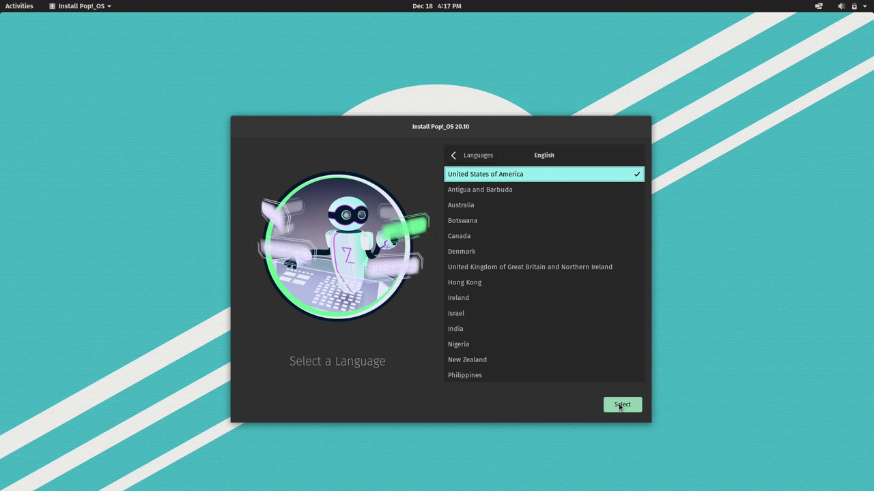
pyautogui.click(619, 406)
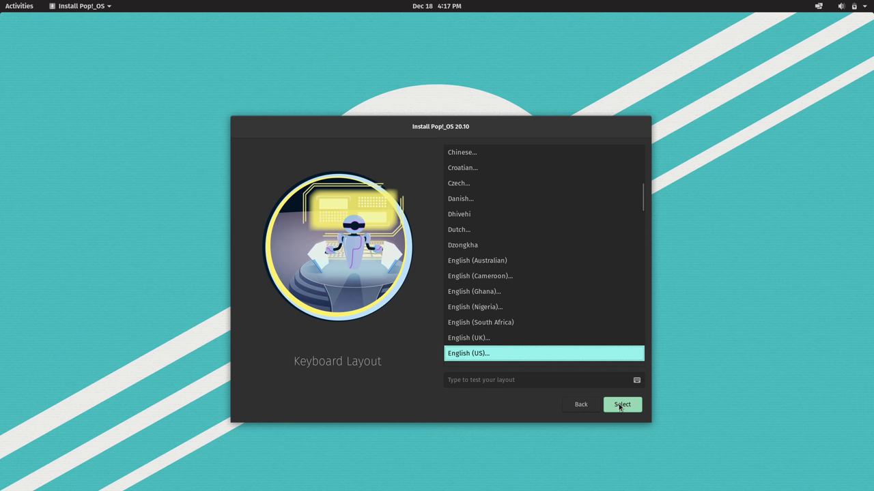
pyautogui.click(619, 406)
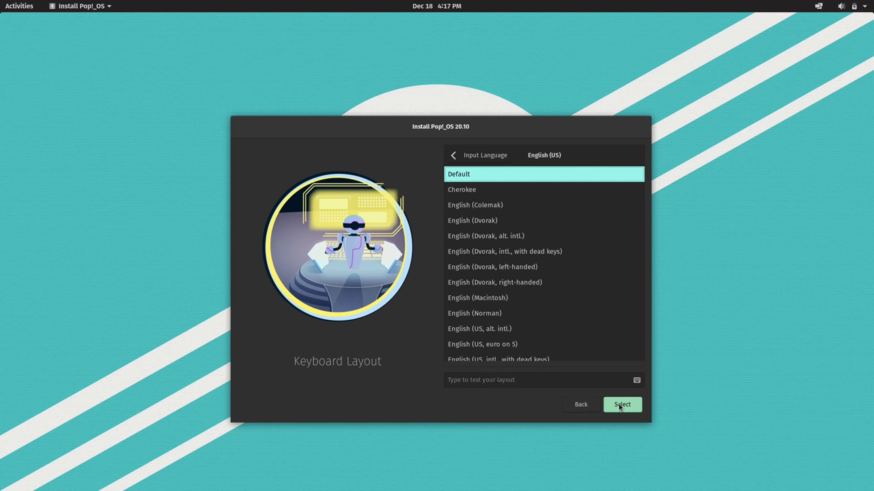
pyautogui.click(619, 406)
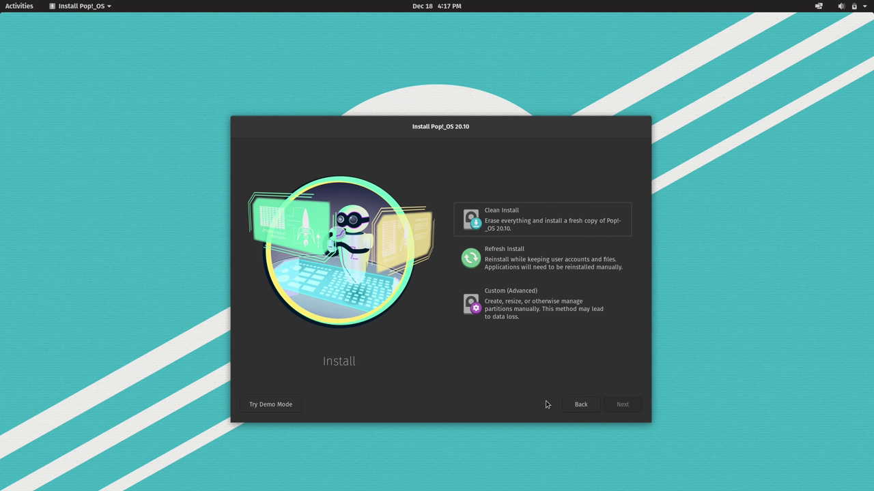
# Enter the live demo desktop and check the status menu's Power Off / Log Out options.
pyautogui.click(266, 410)
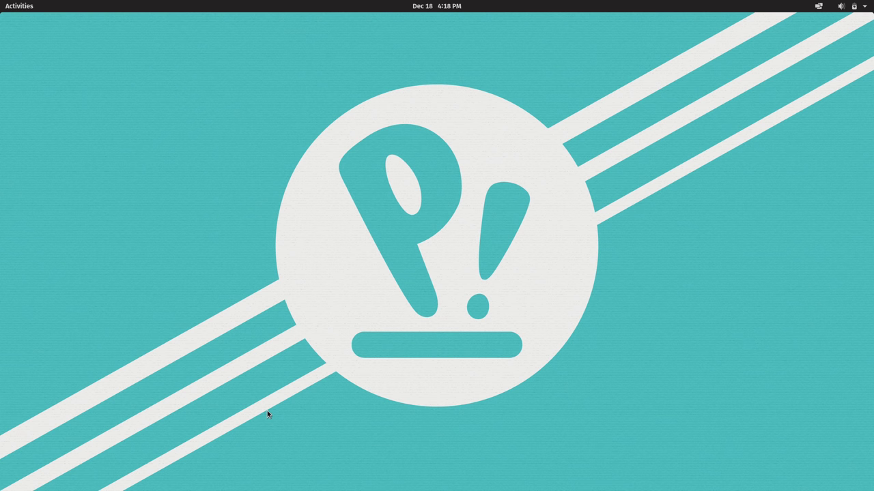
pyautogui.click(866, 6)
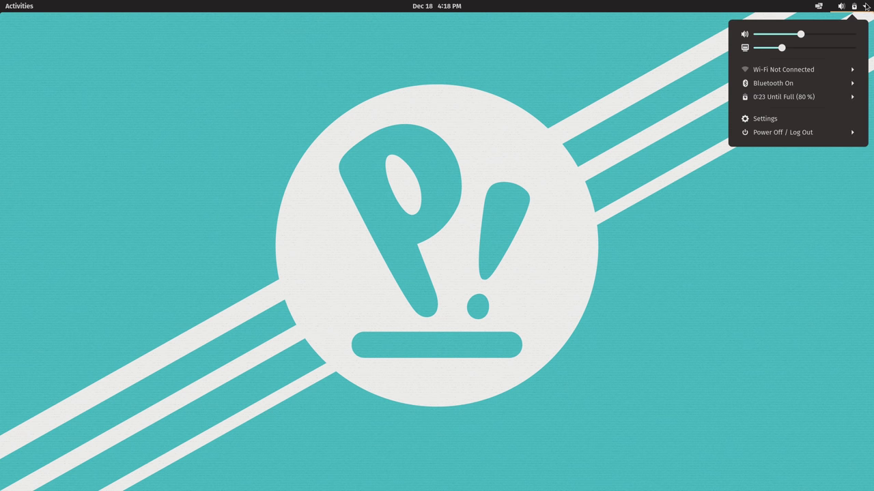
pyautogui.click(794, 133)
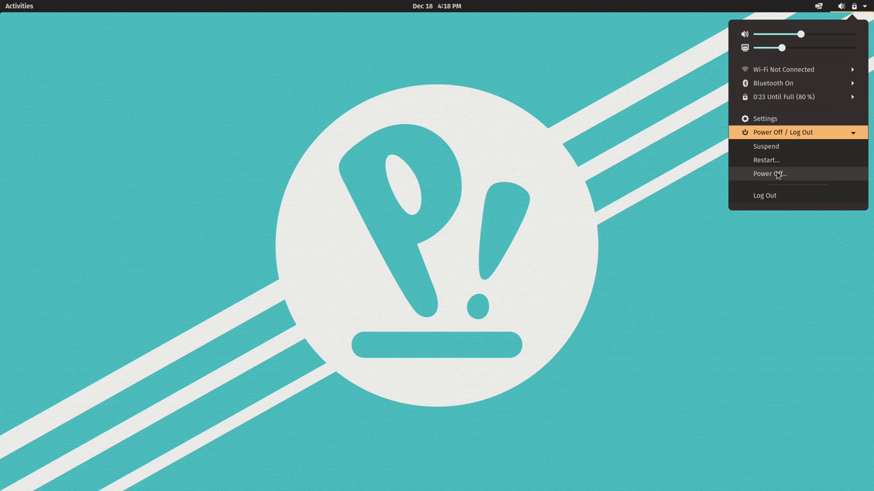
pyautogui.click(622, 187)
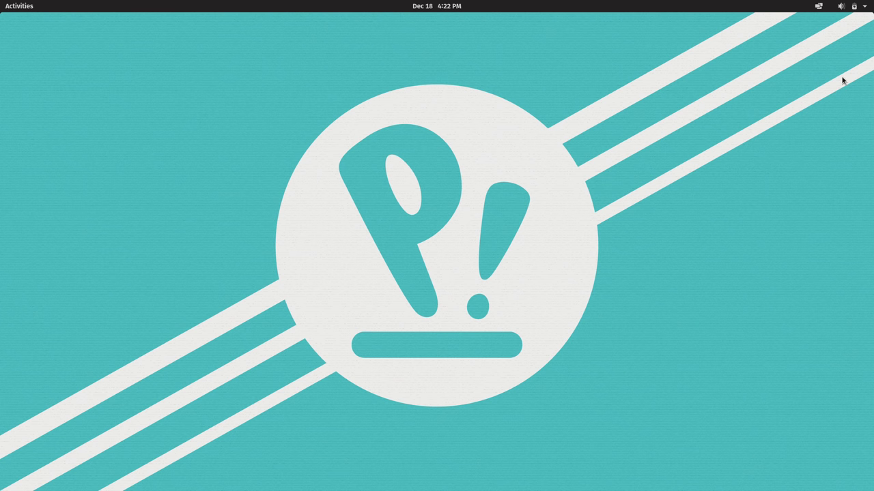
pyautogui.click(858, 6)
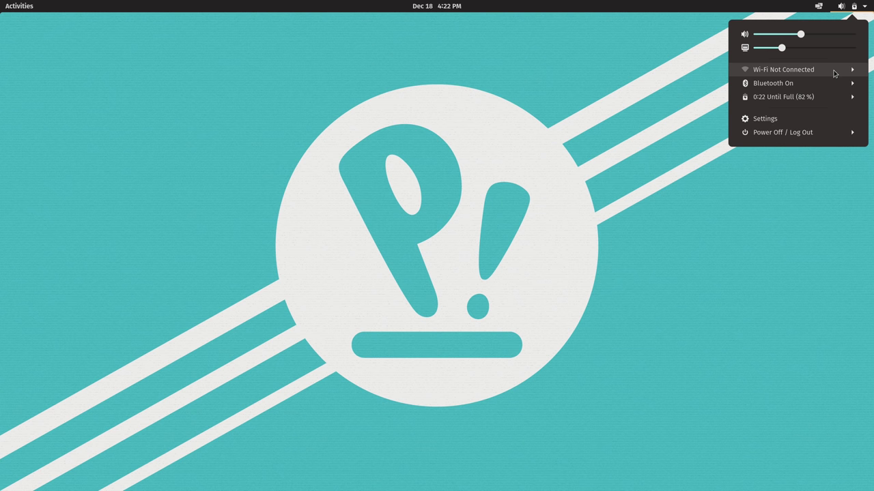
# Connect to the Atlantis Wi-Fi network from the status menu, entering its password.
pyautogui.click(833, 71)
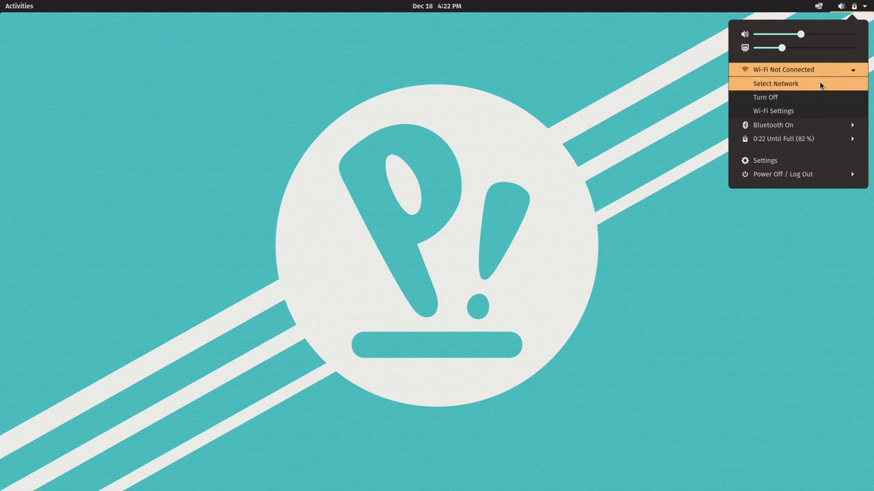
pyautogui.click(821, 85)
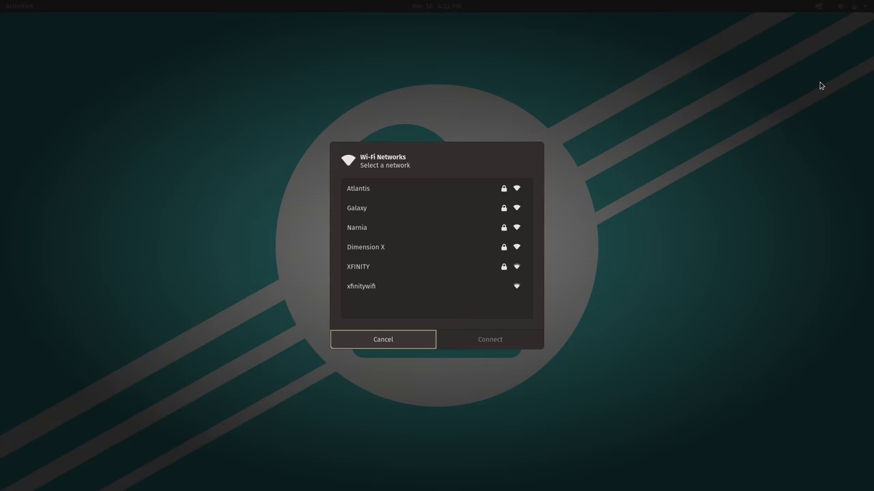
pyautogui.click(453, 189)
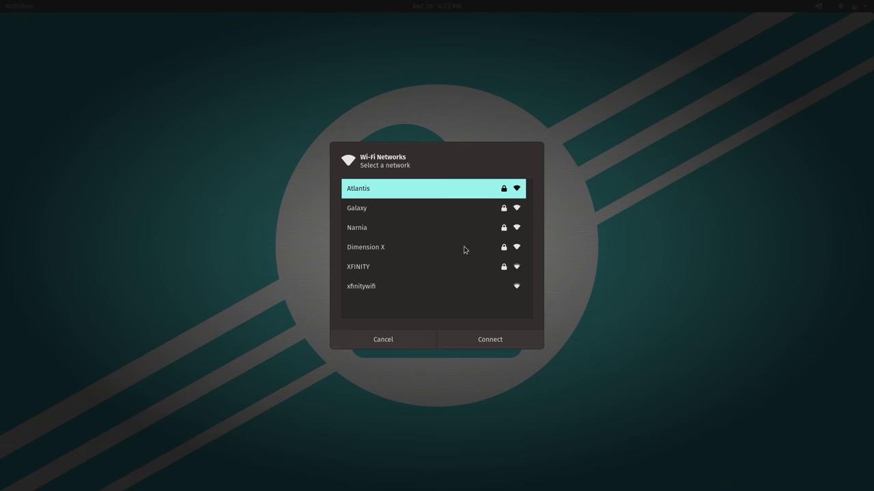
pyautogui.click(475, 345)
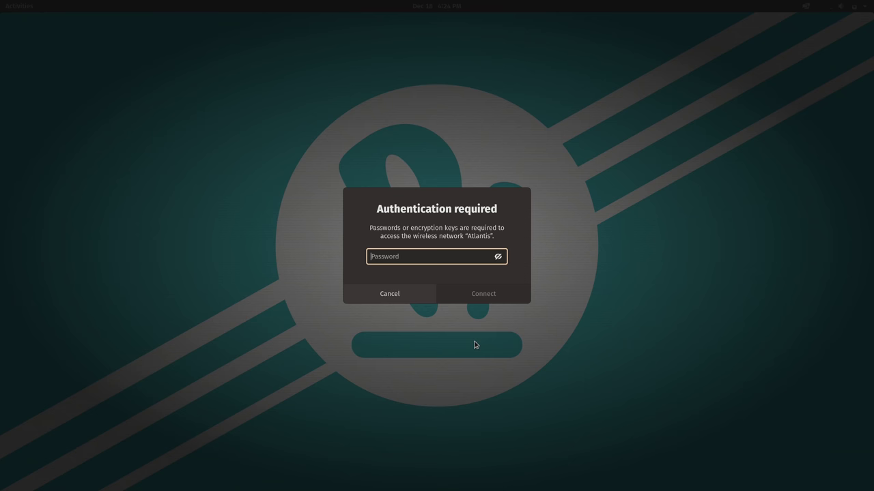
pyautogui.write('●●●●●●●●●●●●●')
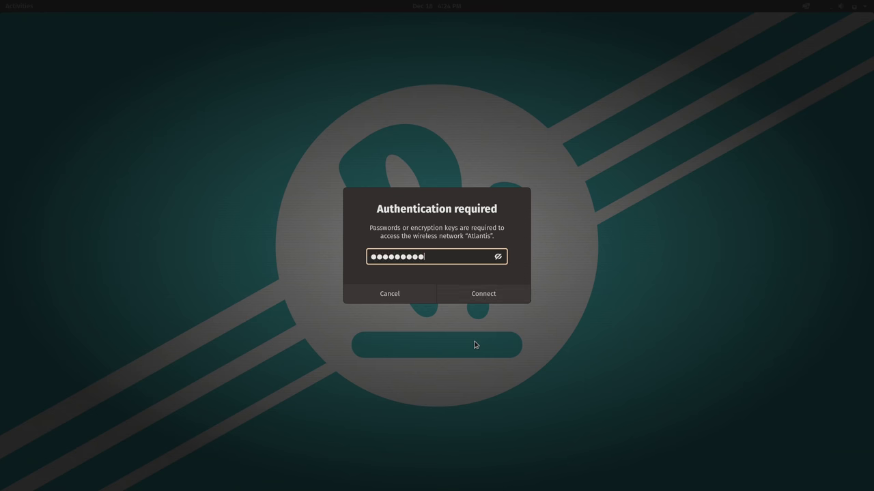
pyautogui.write('●●●●')
pyautogui.press('Return')
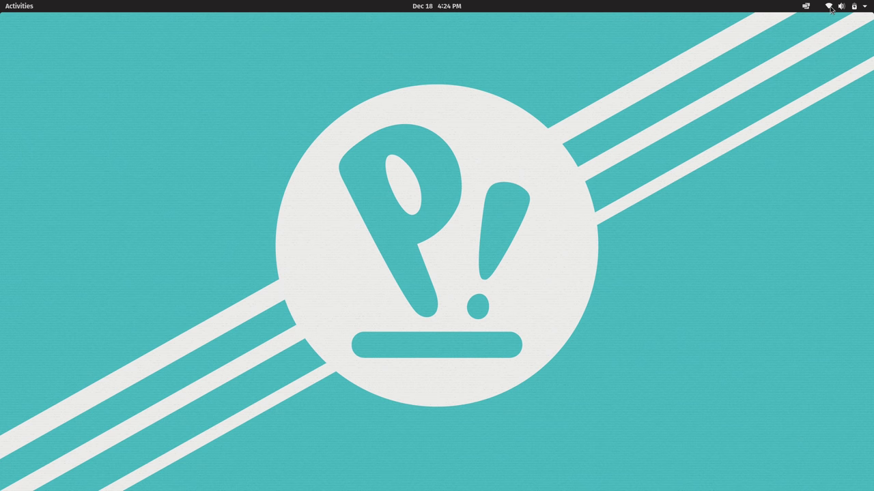
# Launch Firefox from Activities and load the learnlinux.tv website.
pyautogui.click(26, 9)
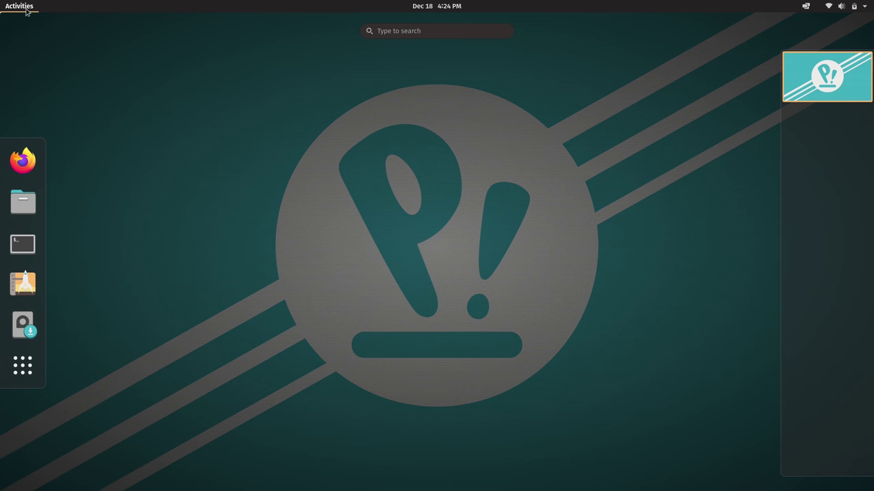
pyautogui.click(20, 162)
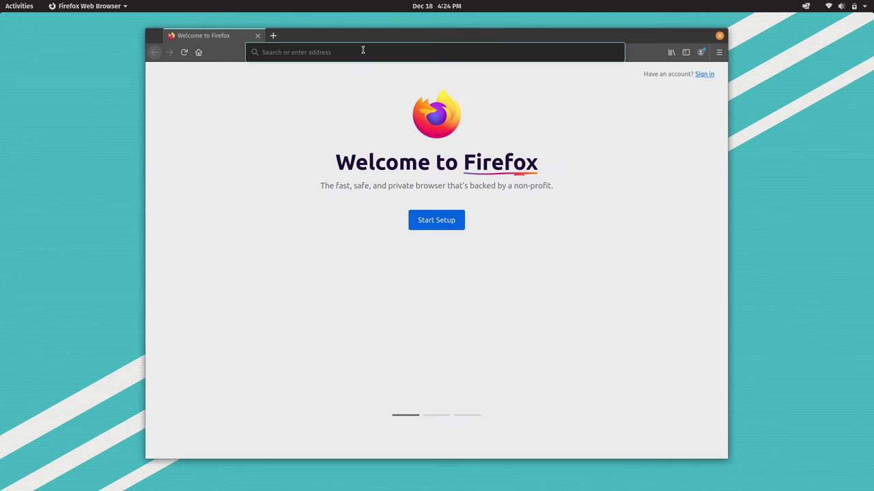
pyautogui.write('learnlinux.tv')
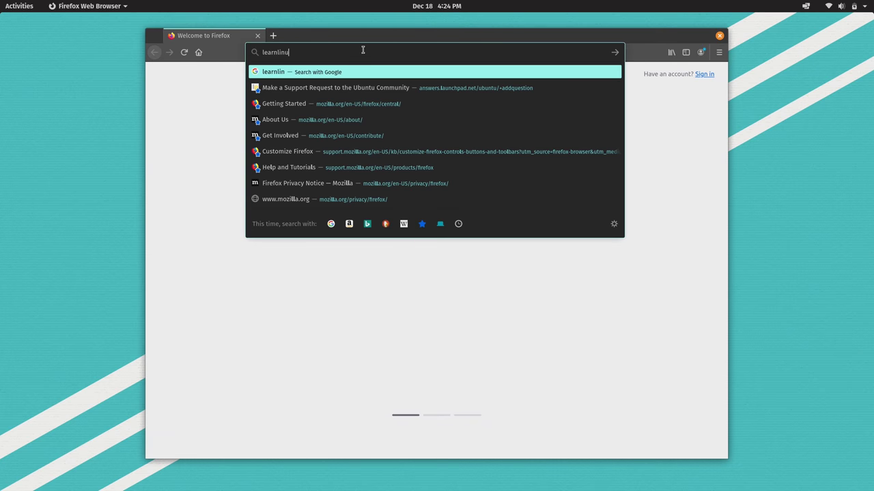
pyautogui.press('Return')
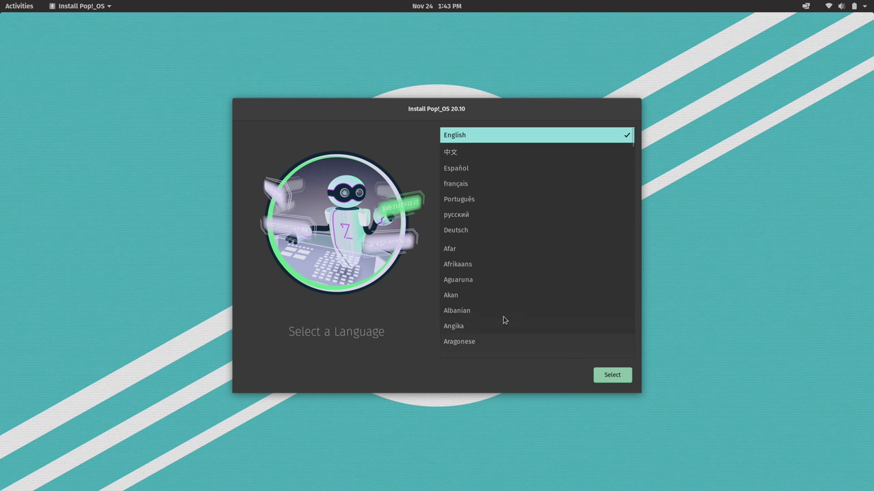
# Confirm English with the United States of America region as the installer language.
pyautogui.scroll(-3, 509, 214)
pyautogui.scroll(-3, 509, 214)
pyautogui.scroll(6, 508, 210)
pyautogui.click(608, 380)
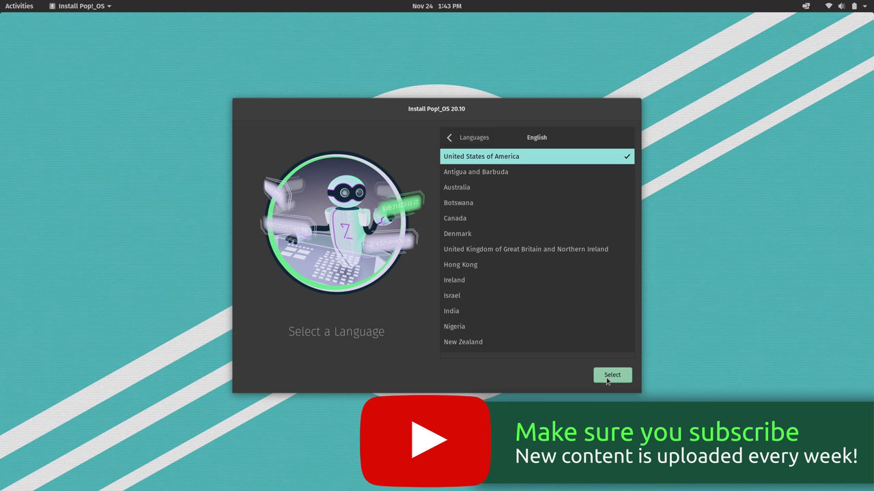
pyautogui.click(607, 380)
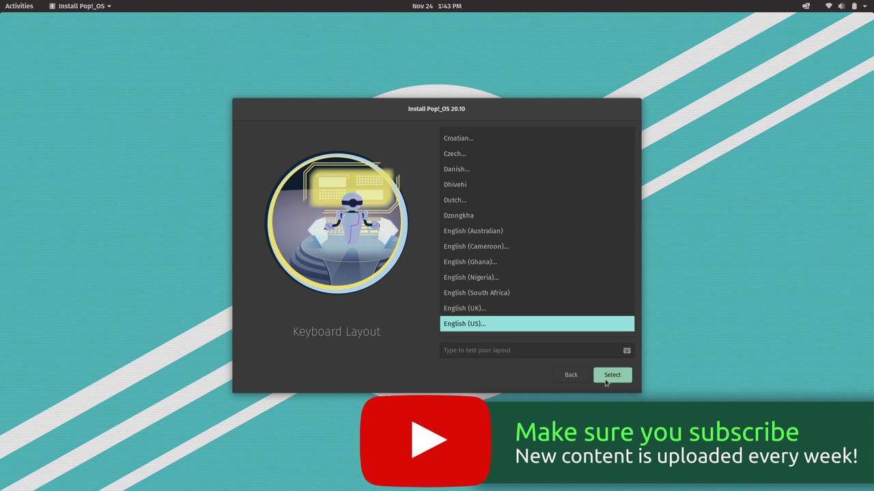
# Try the keyboard by typing 'Test', then select English (US) with the Default variant.
pyautogui.click(516, 352)
pyautogui.write('Test')
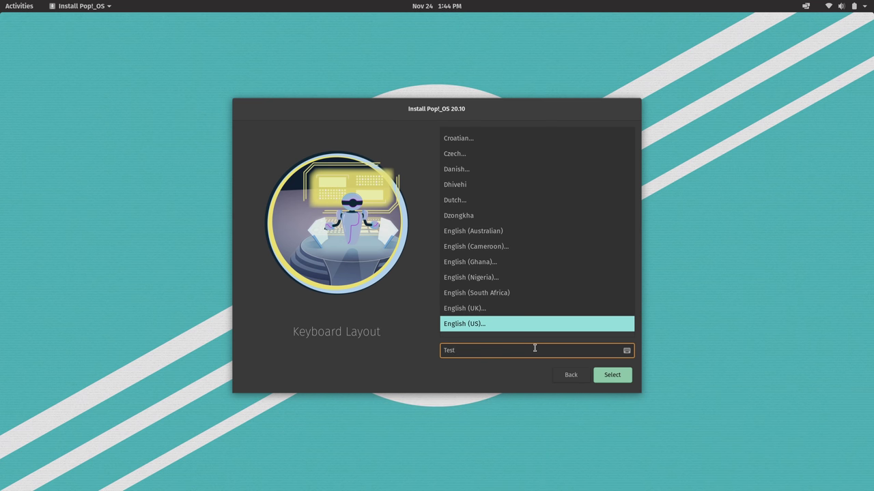
pyautogui.click(606, 377)
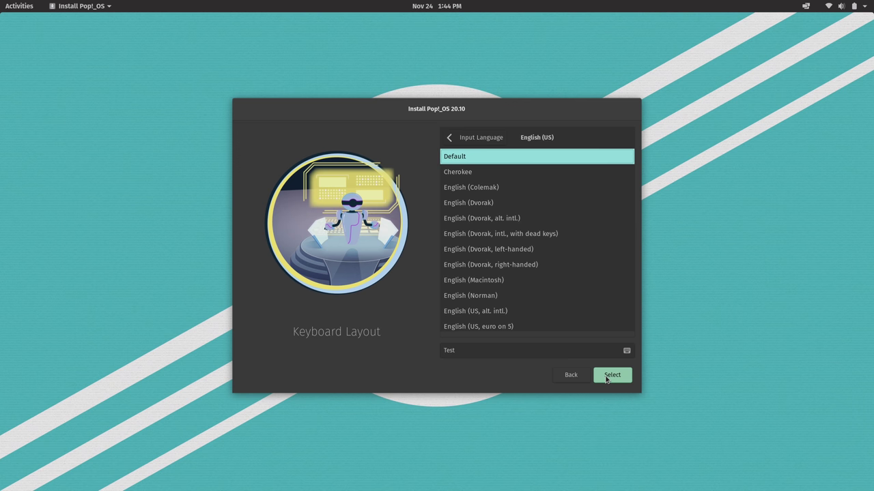
pyautogui.click(606, 375)
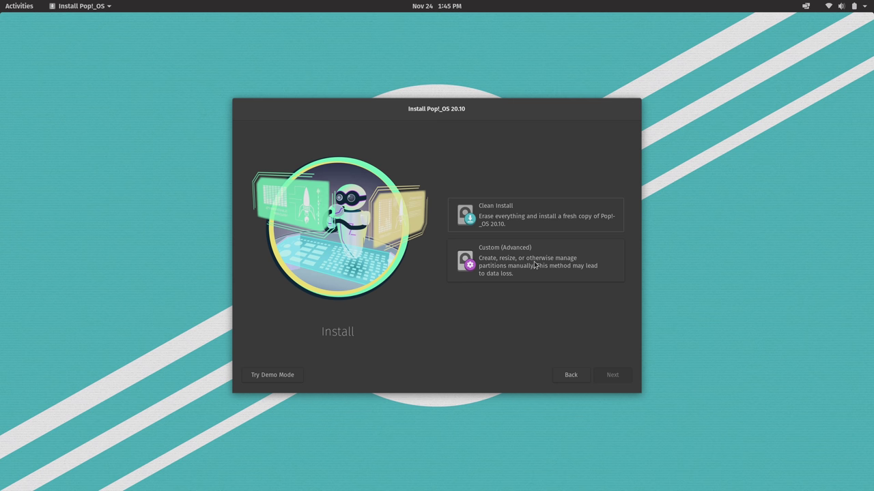
# Choose the Clean Install option that erases everything and proceed.
pyautogui.click(560, 221)
pyautogui.click(590, 378)
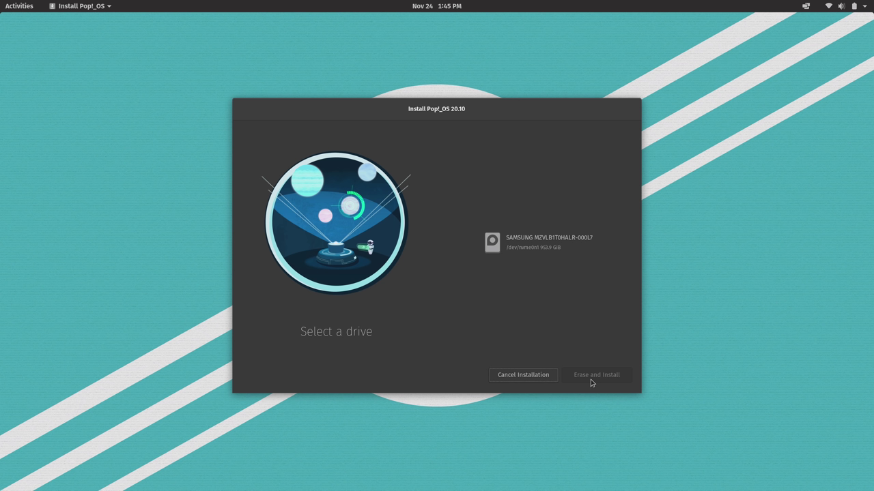
# Select the 953.9 GiB SAMSUNG drive and choose Erase and Install.
pyautogui.click(547, 251)
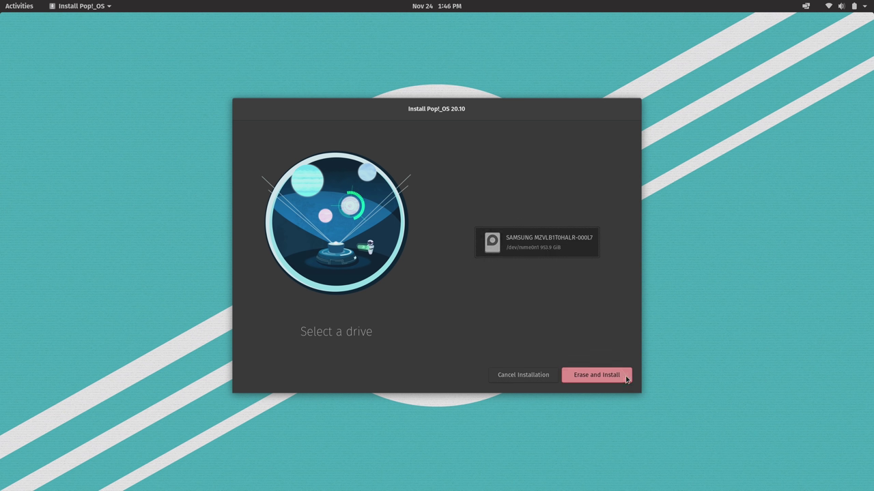
pyautogui.click(627, 379)
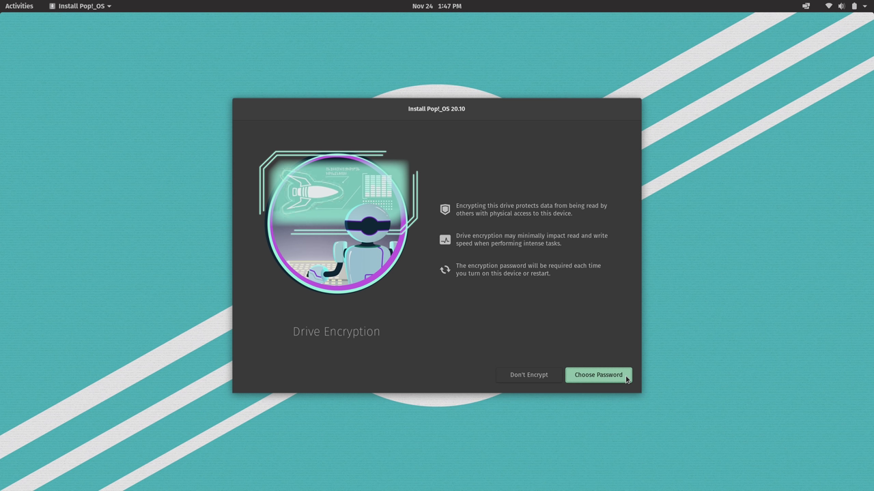
# Set and confirm a drive encryption password, then let the installation run.
pyautogui.click(626, 377)
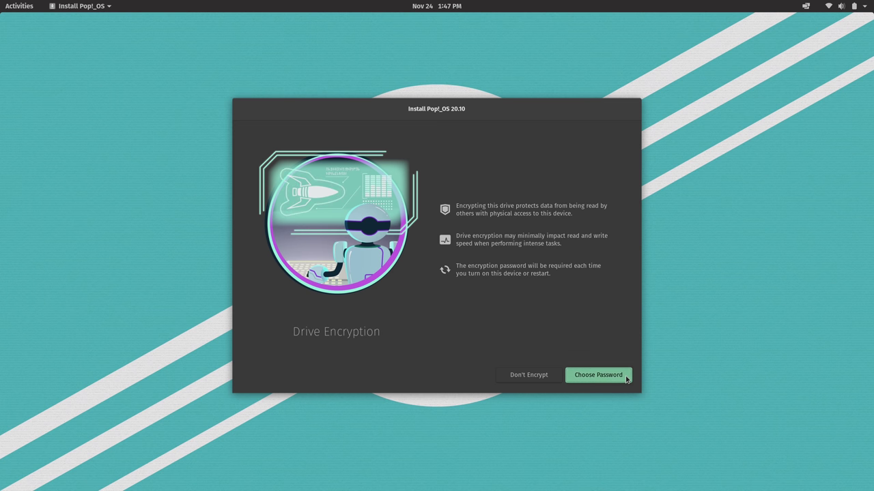
pyautogui.press('Tab')
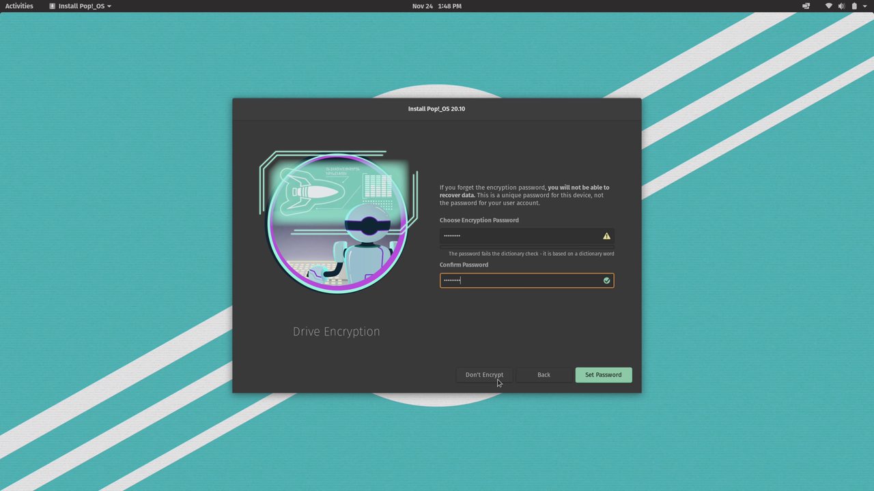
pyautogui.click(497, 380)
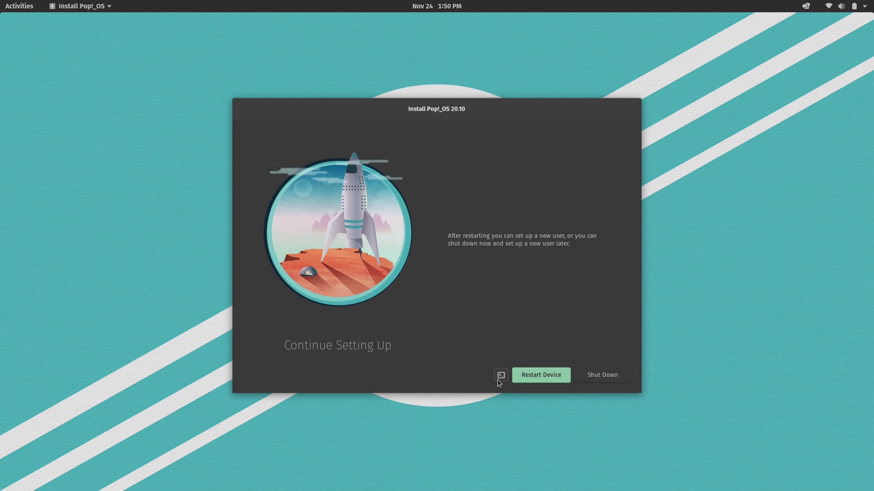
# Restart the device to boot the newly installed Pop!_OS.
pyautogui.click(539, 379)
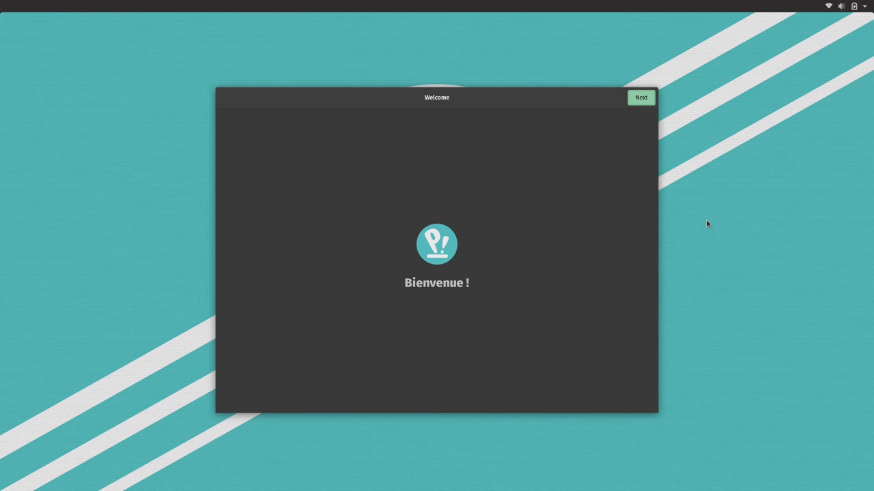
# Accept the Welcome, English (US) Typing and location-on Privacy pages to reach Time Zone.
pyautogui.click(651, 98)
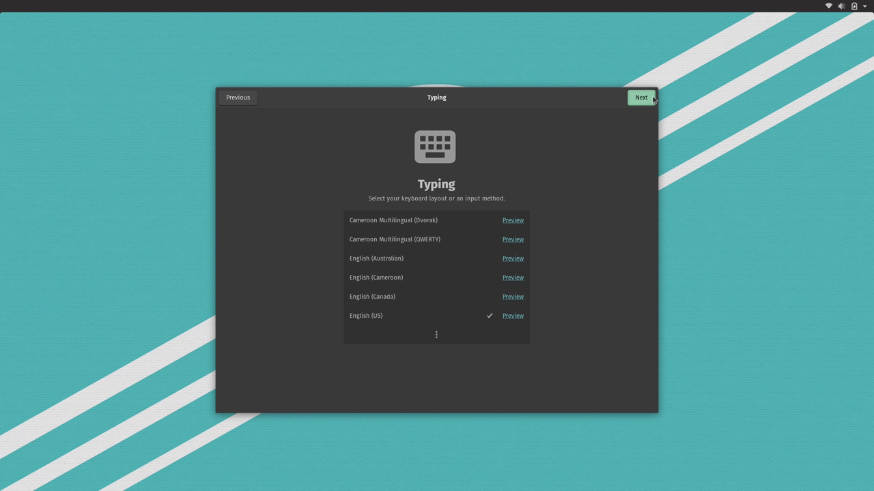
pyautogui.click(641, 98)
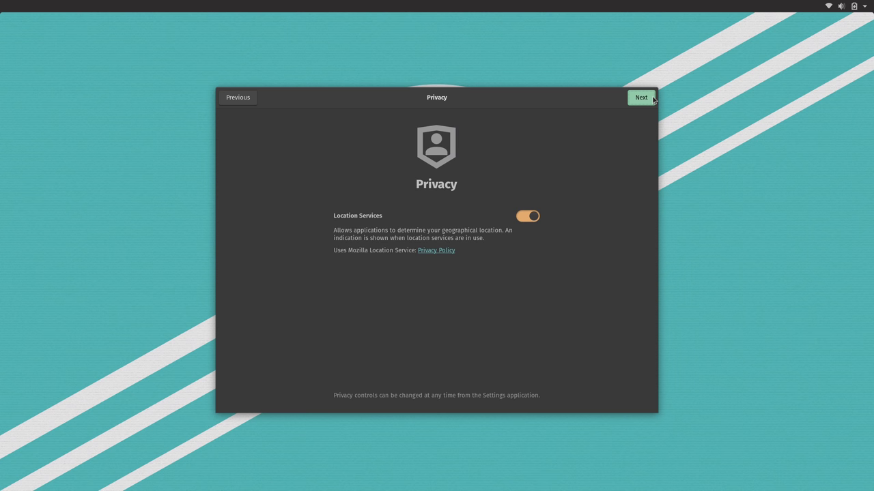
pyautogui.click(651, 99)
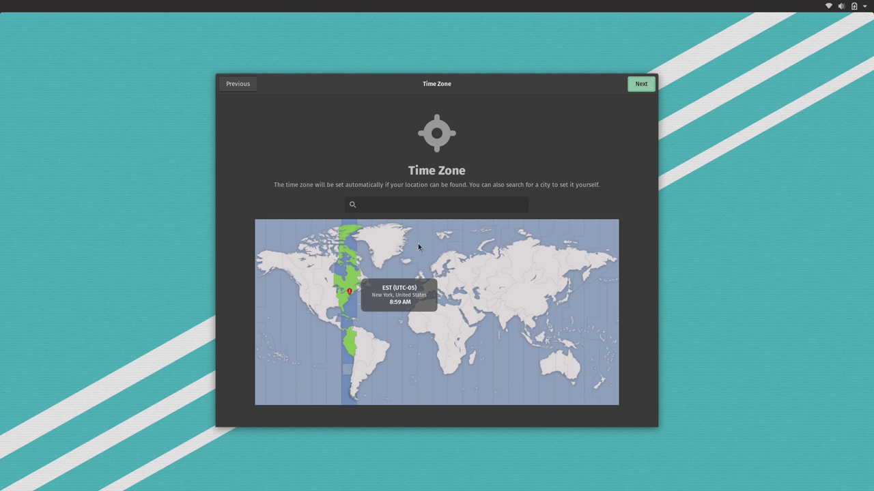
# Choose Detroit (EST) as the time zone and skip adding online accounts.
pyautogui.click(340, 291)
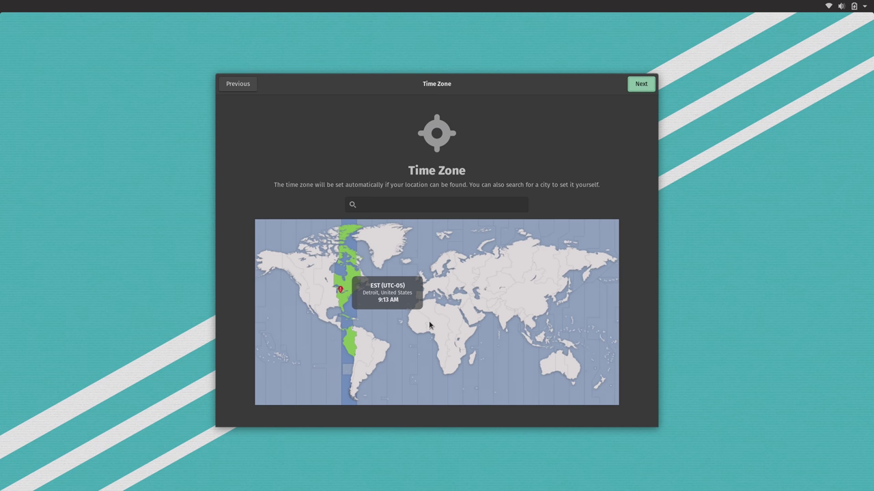
pyautogui.click(642, 85)
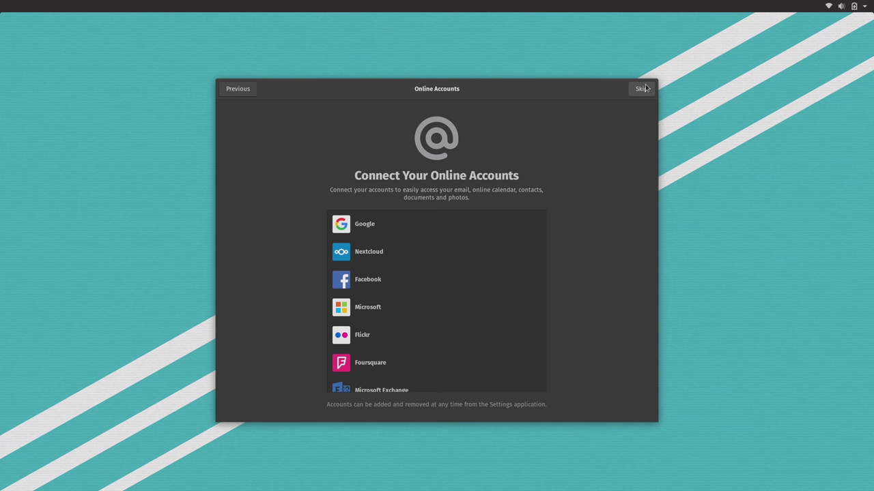
pyautogui.click(643, 89)
# Replace the Full Name with the user's name, enter a short username, and continue.
pyautogui.press('BackSpace')
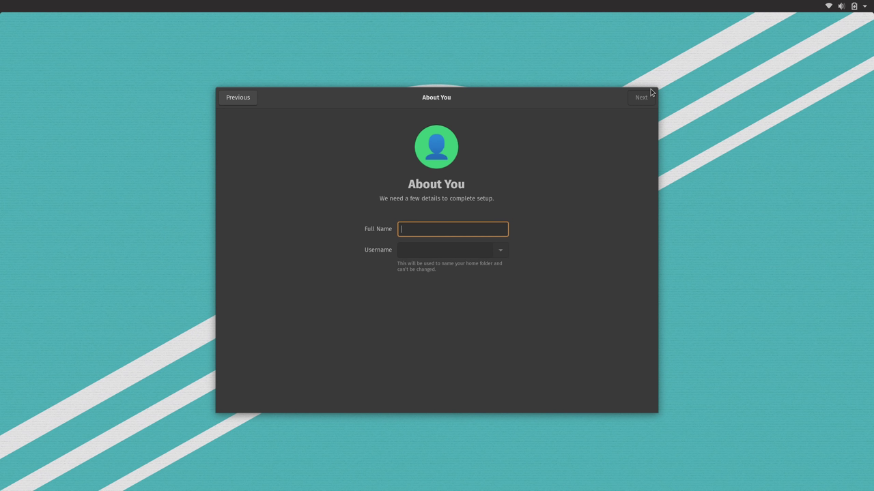
pyautogui.write('Jay LaCroix')
pyautogui.press('Tab')
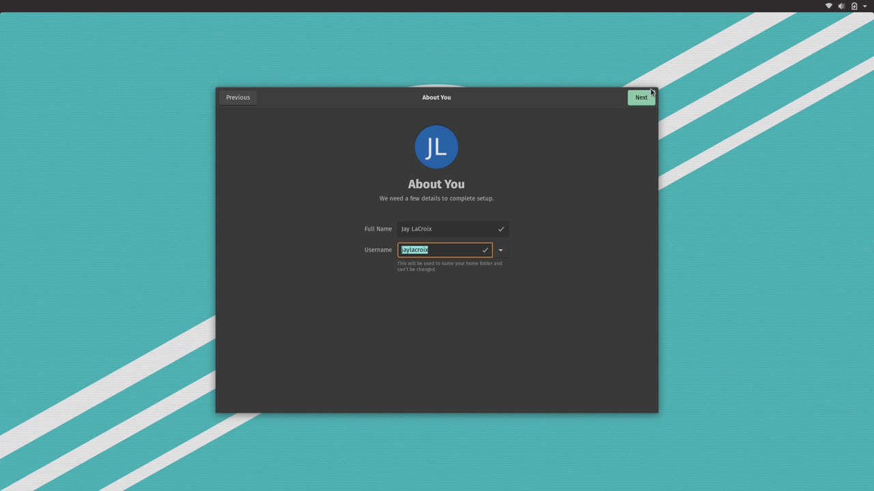
pyautogui.write('jay')
pyautogui.click(651, 96)
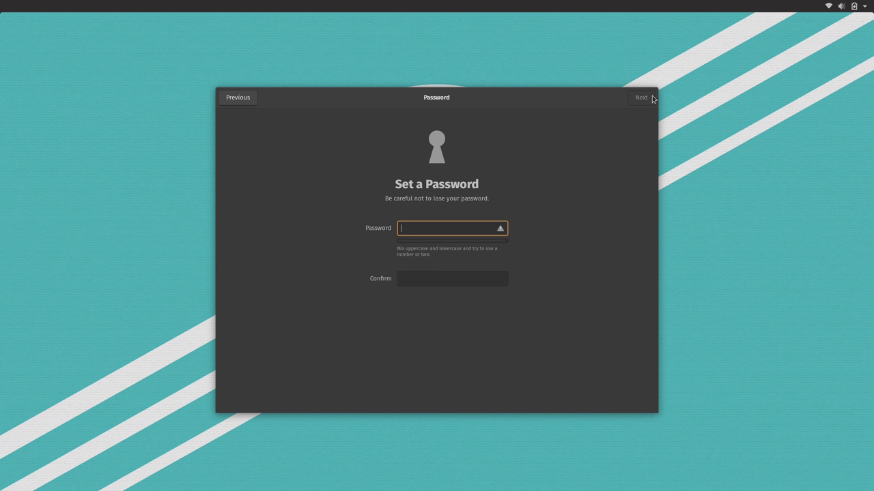
# Enter the account password, accept it, and choose Start Using Pop!_OS.
pyautogui.write('●●●●●●●●●●●●')
pyautogui.press('Tab')
pyautogui.write('●●●●●●●●●●●●')
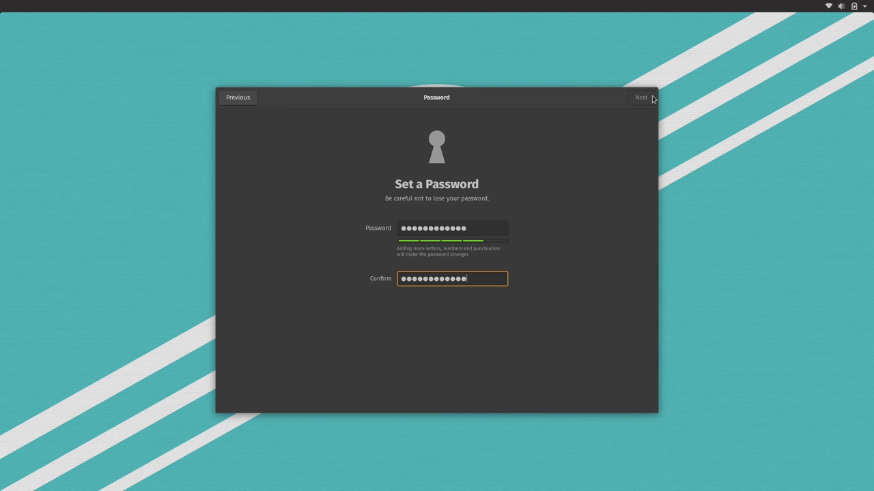
pyautogui.click(649, 97)
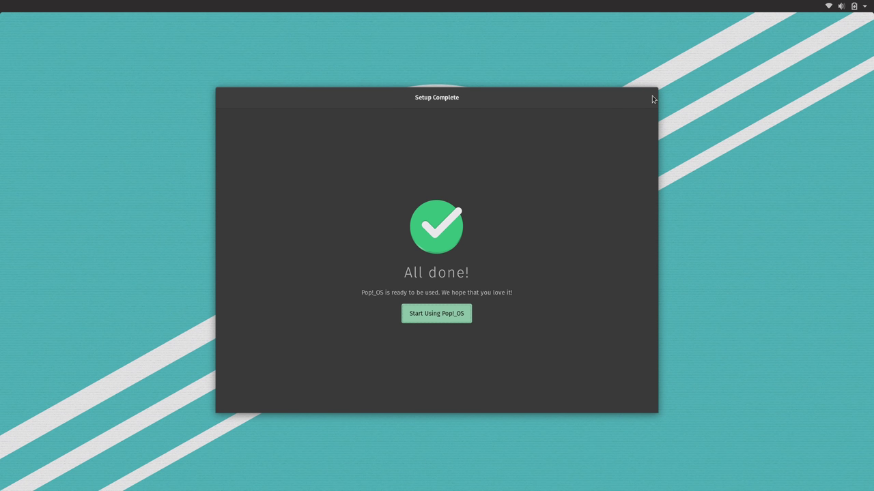
pyautogui.click(434, 315)
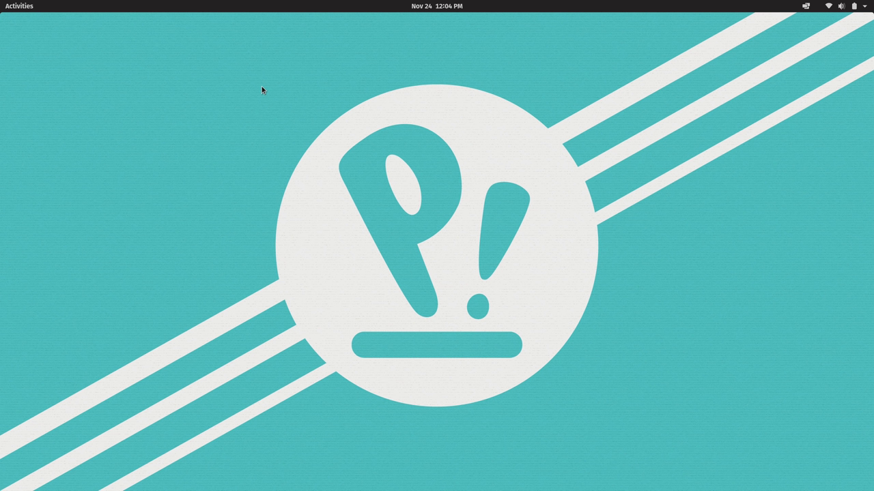
# Turn Do Not Disturb on and back off in the clock's notification panel.
pyautogui.click(451, 6)
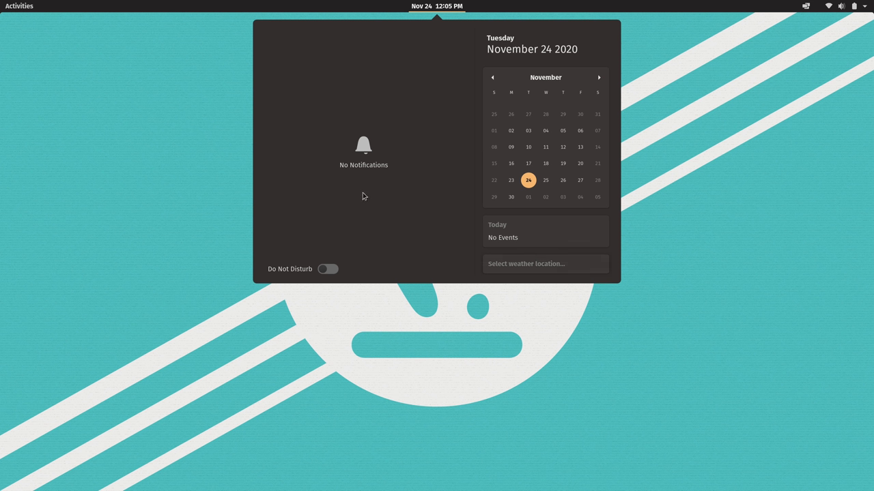
pyautogui.click(323, 271)
pyautogui.click(327, 269)
pyautogui.click(442, 7)
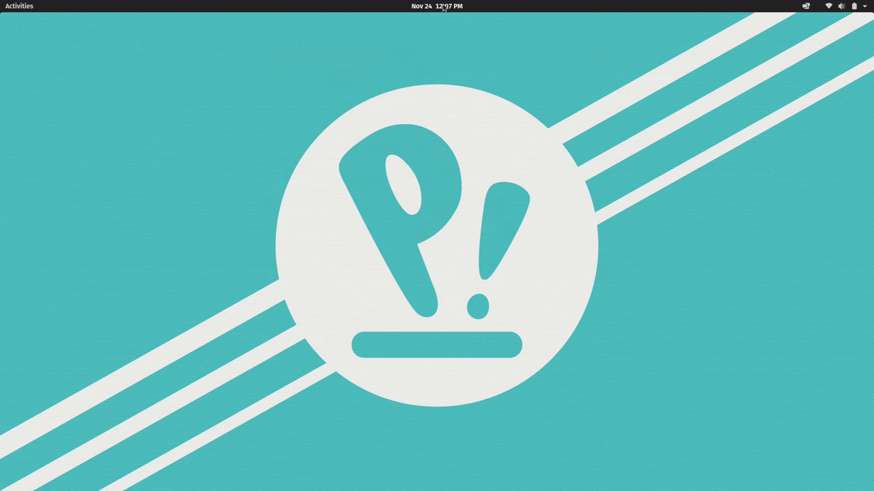
pyautogui.click(864, 7)
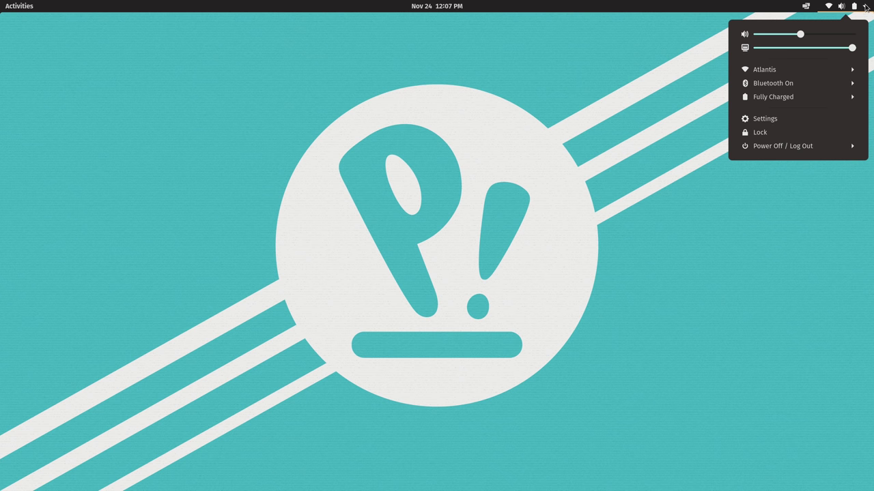
# Expand the Power Off / Log Out options, then open Settings on the Displays page.
pyautogui.click(819, 146)
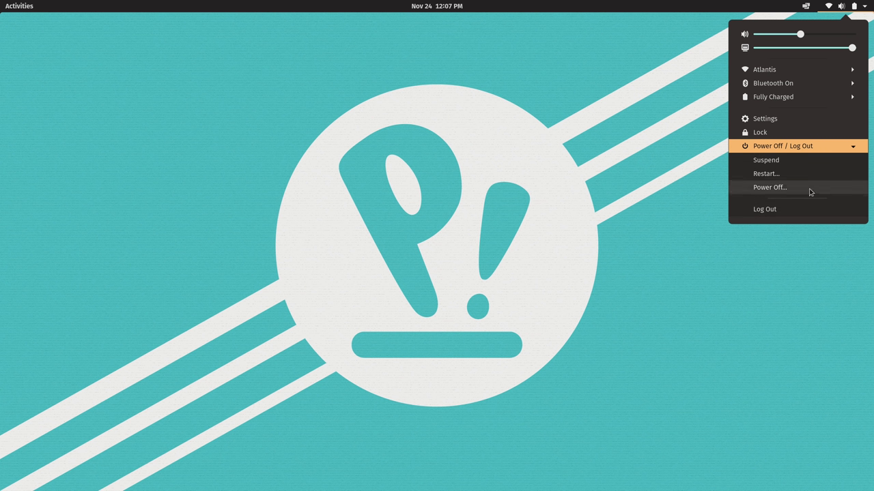
pyautogui.click(797, 120)
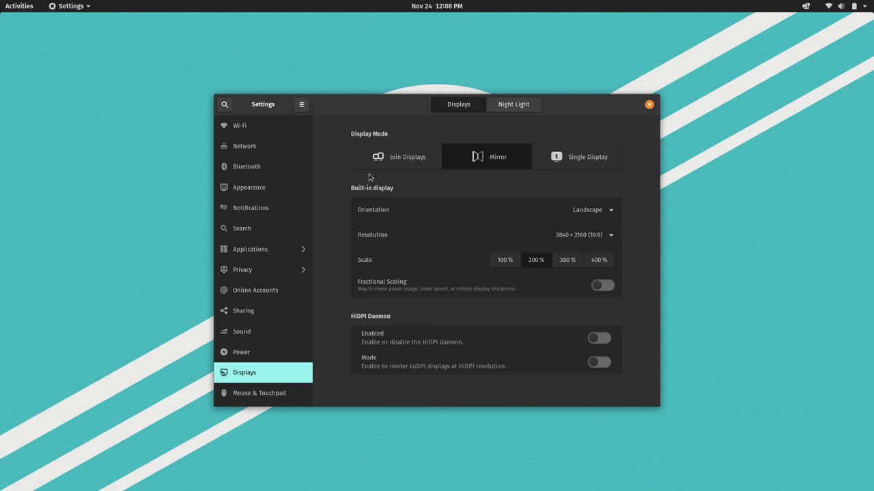
# Show the Wi-Fi page with Atlantis connected, then reopen the system menu.
pyautogui.click(258, 123)
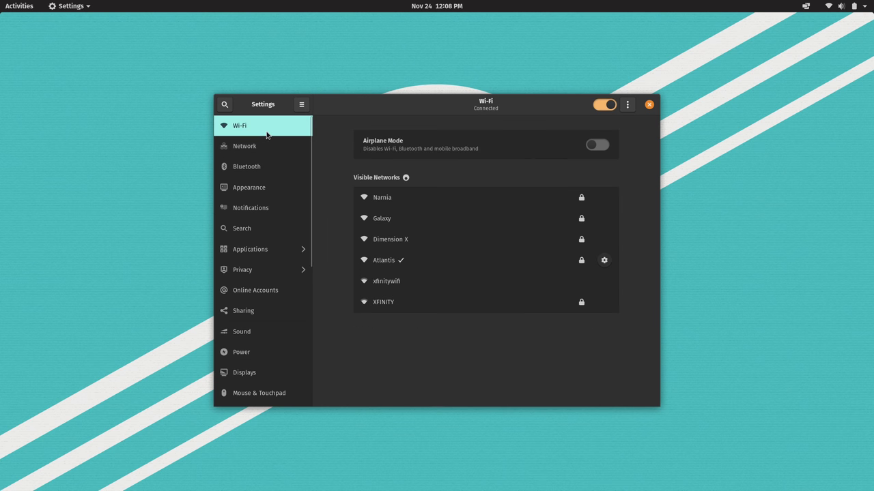
pyautogui.click(867, 8)
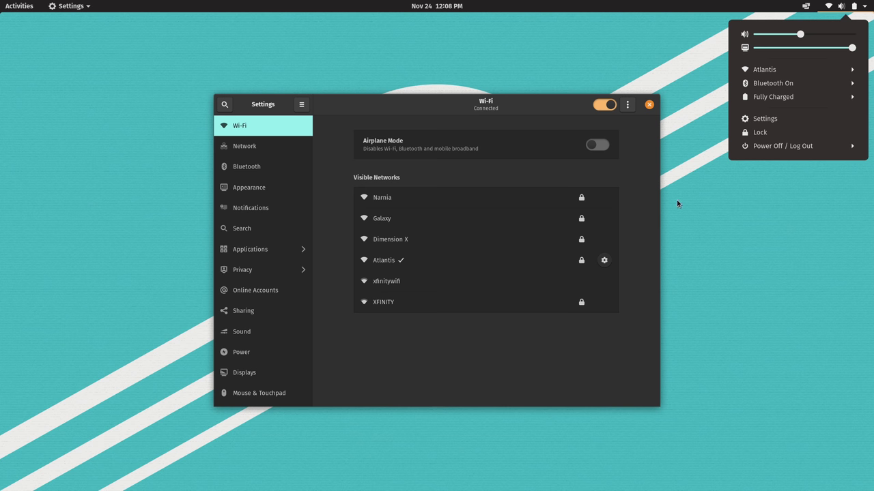
# Browse the Atlantis network picker and cancel without switching networks.
pyautogui.click(794, 71)
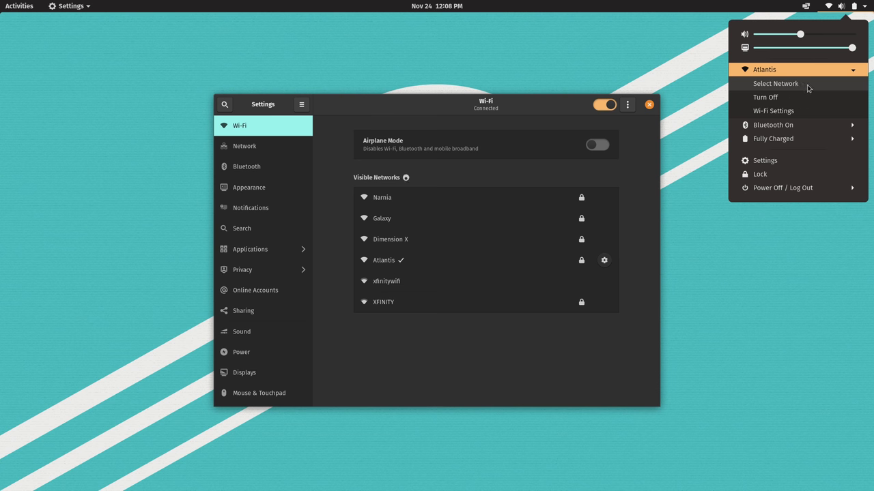
pyautogui.click(808, 88)
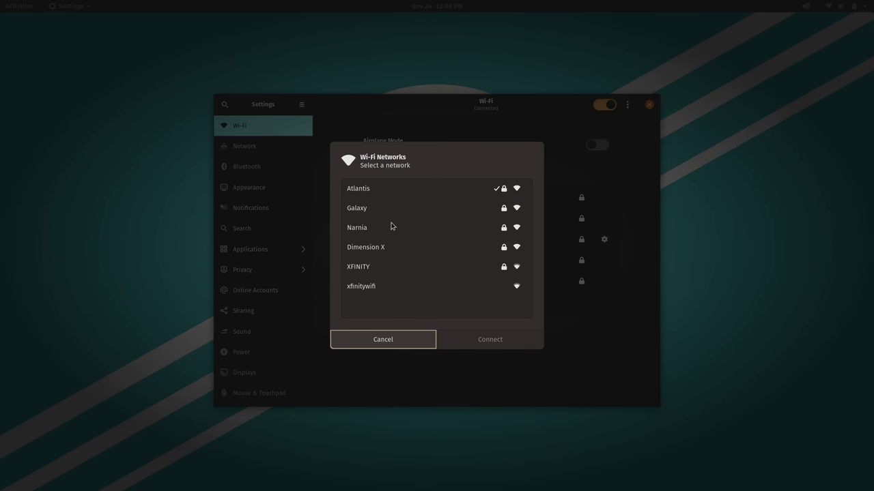
pyautogui.click(386, 341)
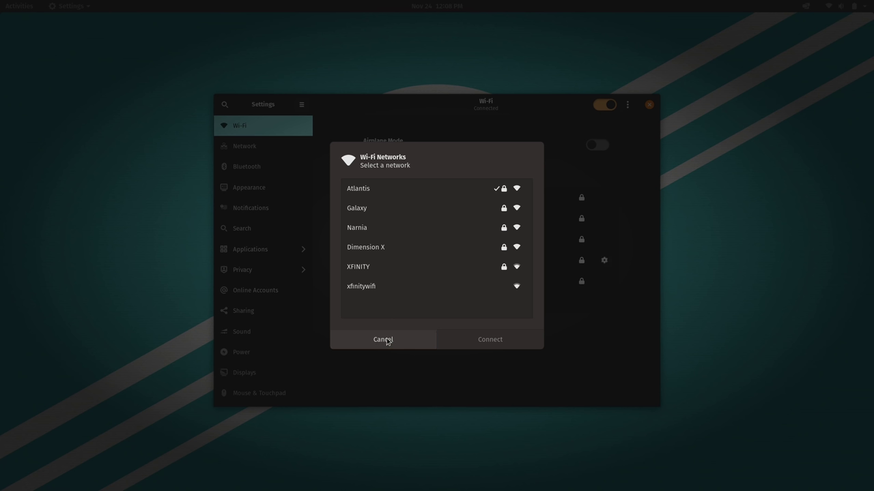
# Open the Bluetooth settings page from the system menu's Bluetooth entry.
pyautogui.click(864, 5)
pyautogui.click(819, 68)
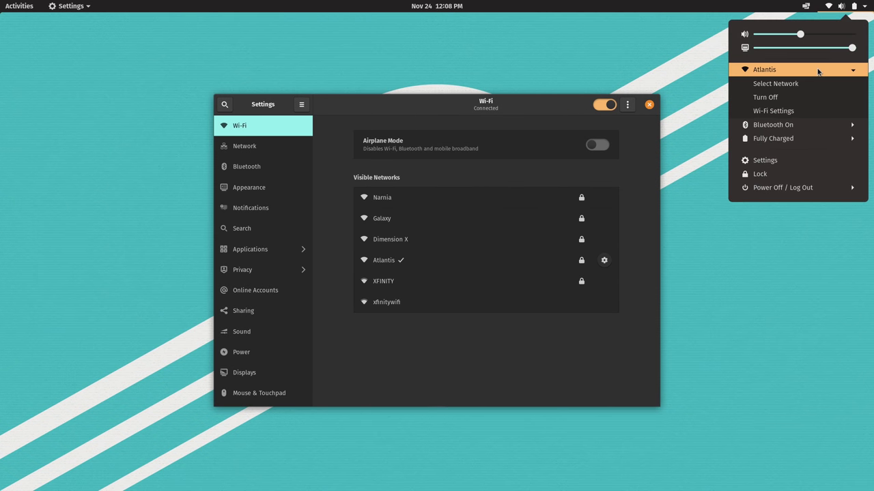
pyautogui.click(803, 125)
pyautogui.click(797, 112)
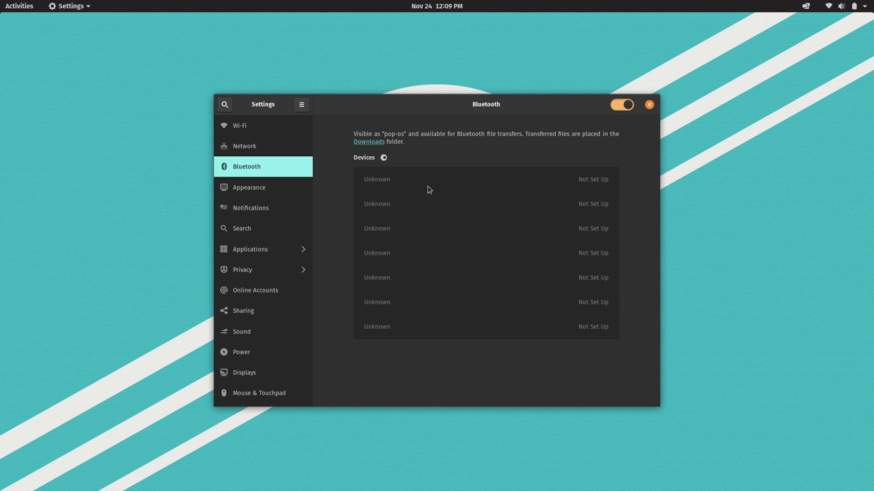
# Switch from the Bluetooth page to Displays in the Settings sidebar.
pyautogui.click(246, 374)
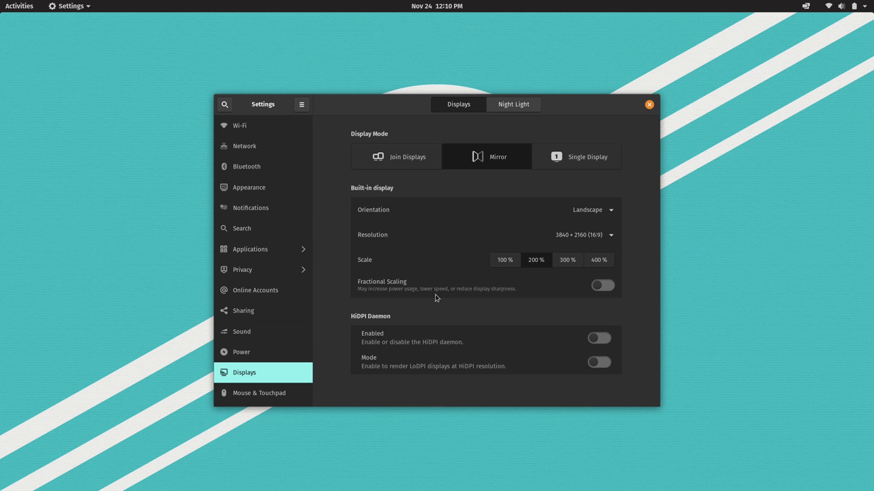
# Check the resolution list, keep 3840 × 2160, then go to Online Accounts.
pyautogui.click(610, 236)
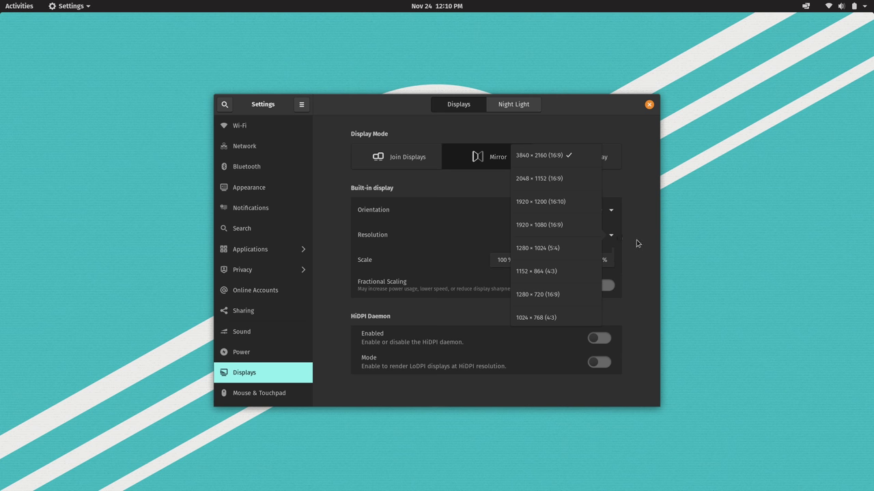
pyautogui.click(636, 240)
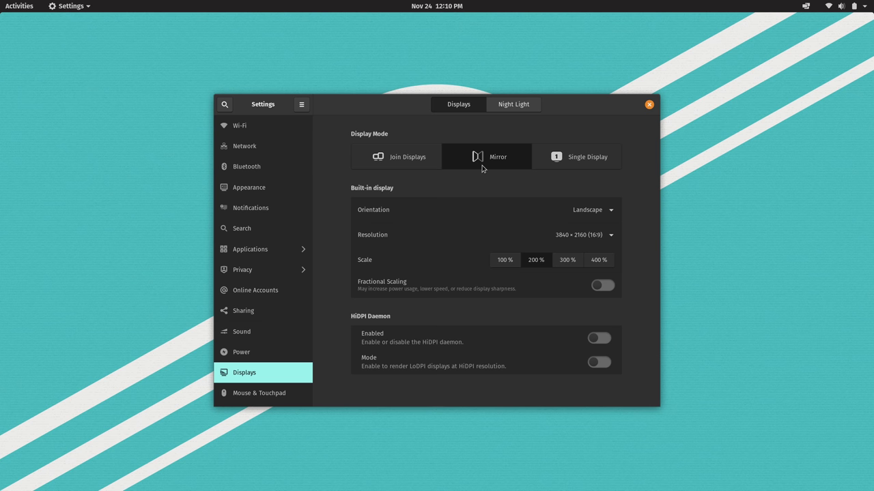
pyautogui.click(269, 292)
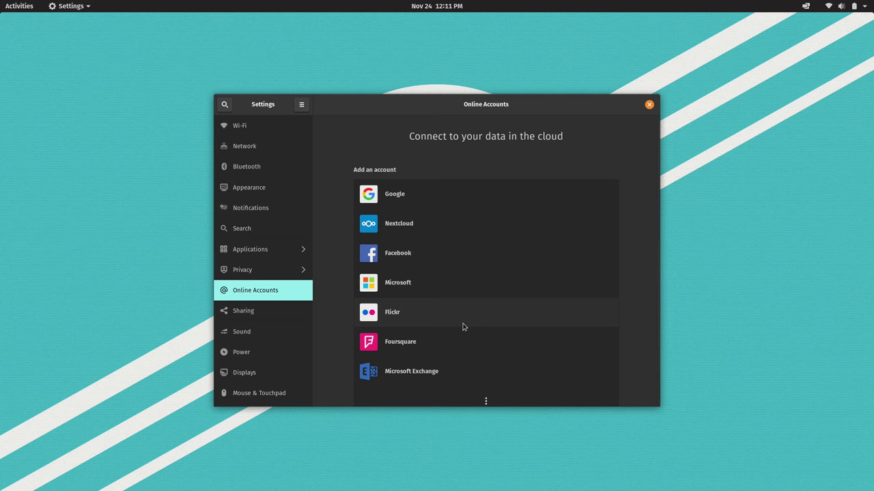
# Try the robot-city and Pop moon wallpapers, then cancel the custom picture chooser.
pyautogui.click(260, 191)
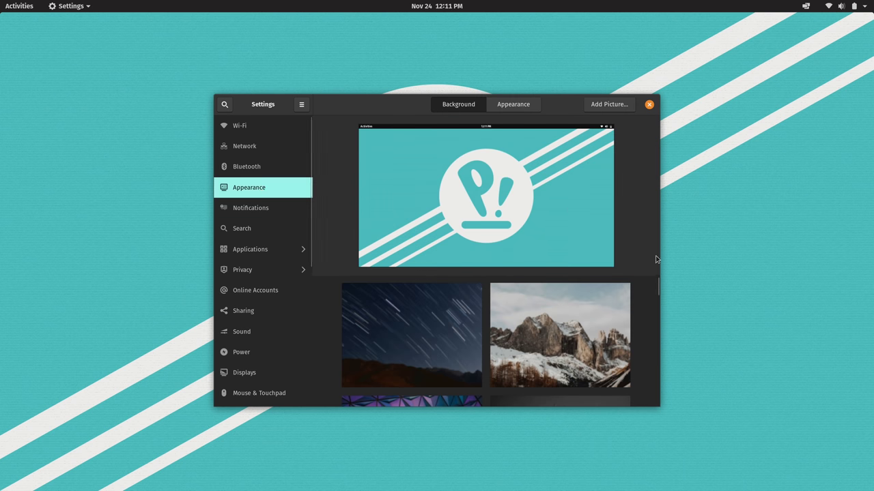
pyautogui.moveTo(658, 288); pyautogui.dragTo(657, 323)
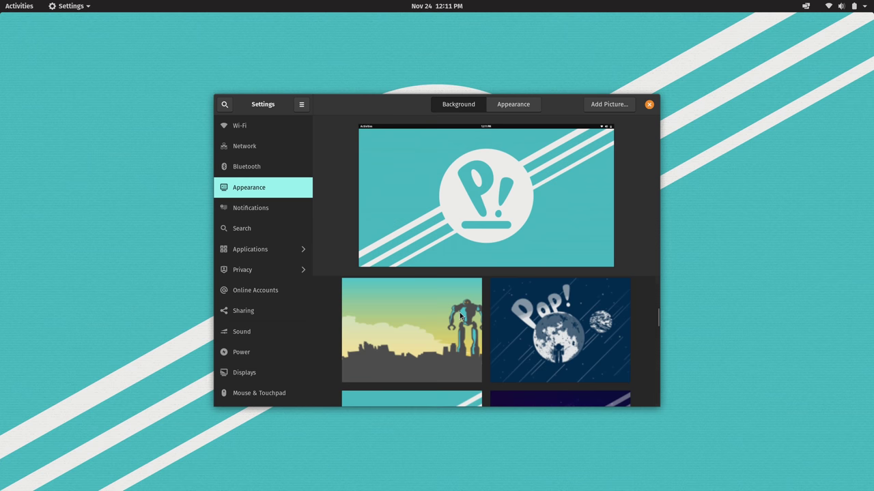
pyautogui.click(461, 316)
pyautogui.click(557, 334)
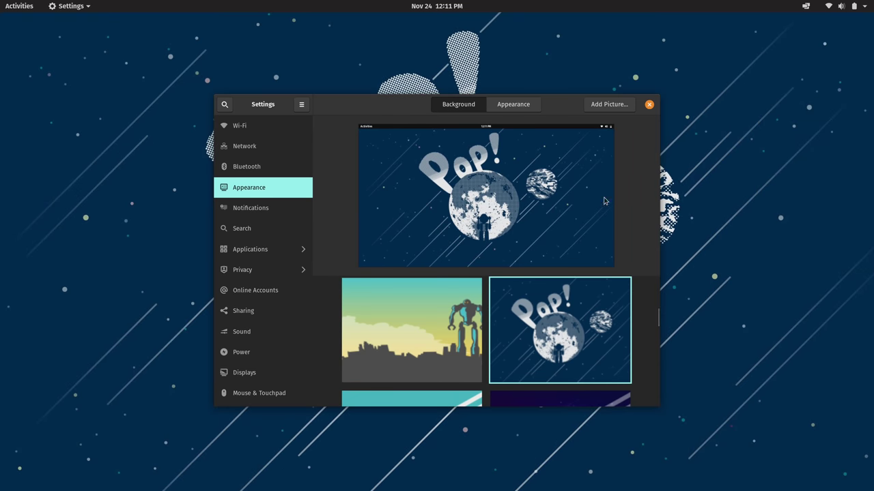
pyautogui.click(619, 110)
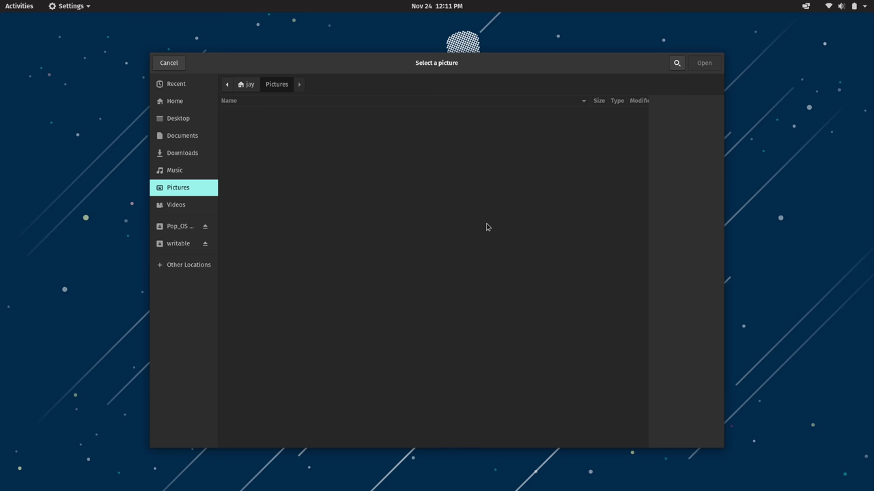
pyautogui.click(179, 63)
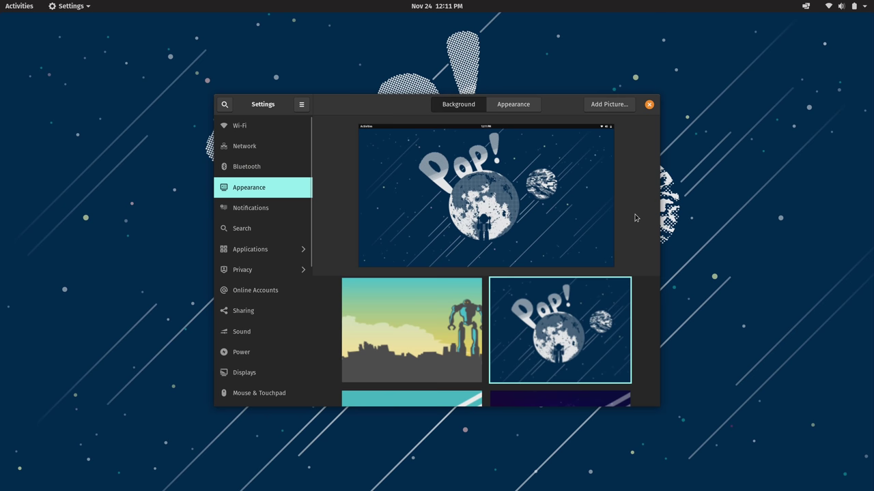
# Preview the Light appearance theme, switch back to Dark, then go to Sound settings.
pyautogui.click(531, 109)
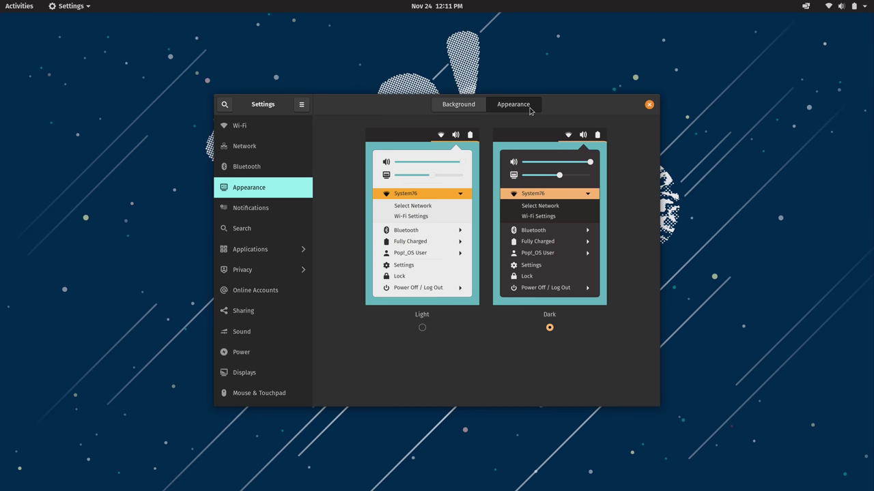
pyautogui.click(422, 328)
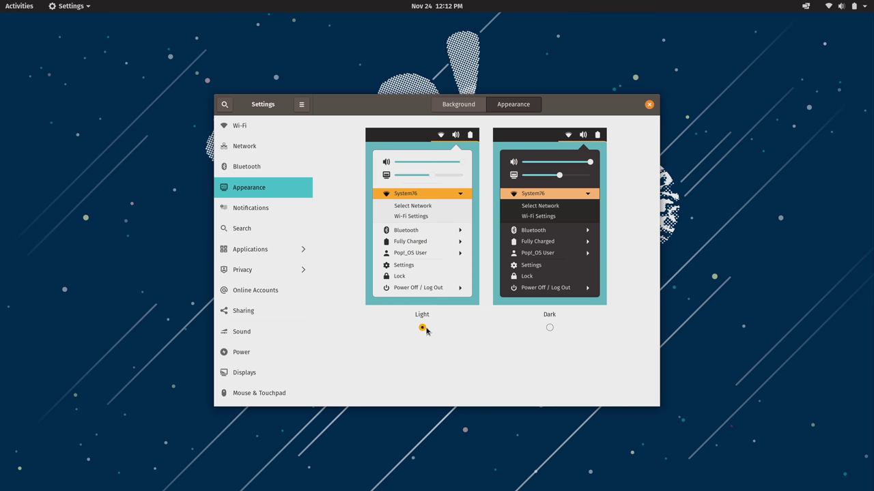
pyautogui.click(550, 328)
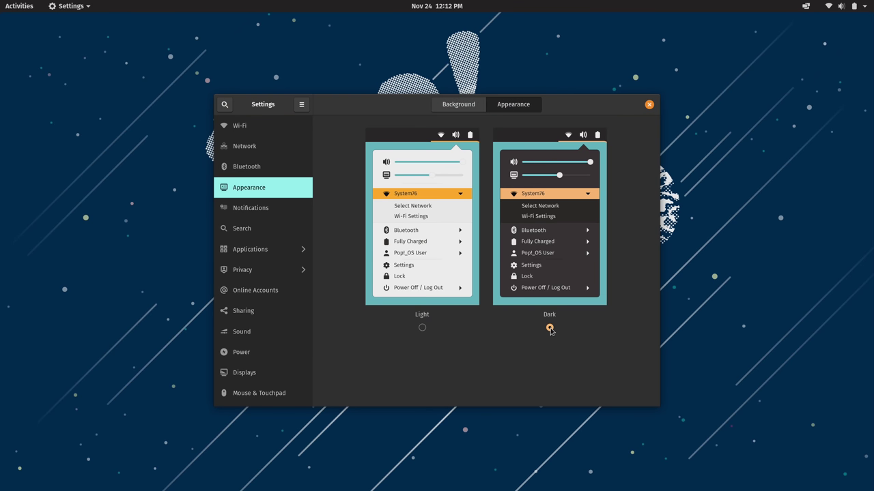
pyautogui.click(260, 335)
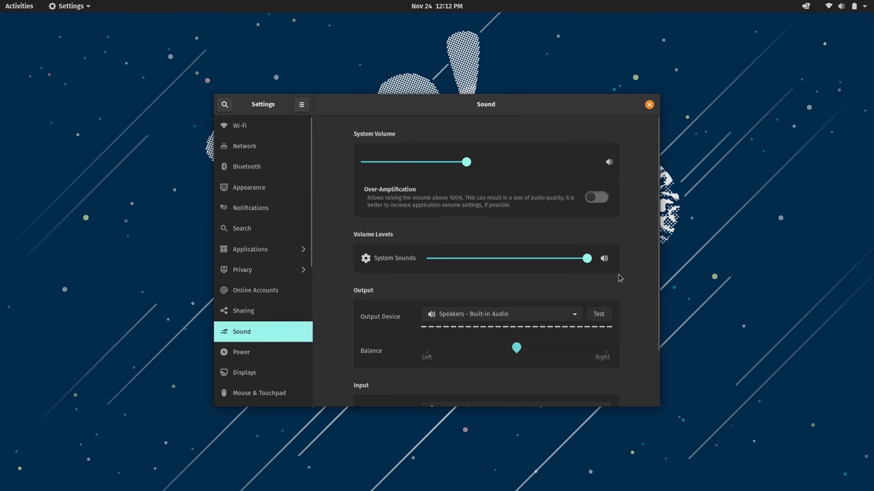
# Nudge the internal microphone's input volume up and keep Speakers - Built-in Audio as output.
pyautogui.scroll(-2, 659, 237)
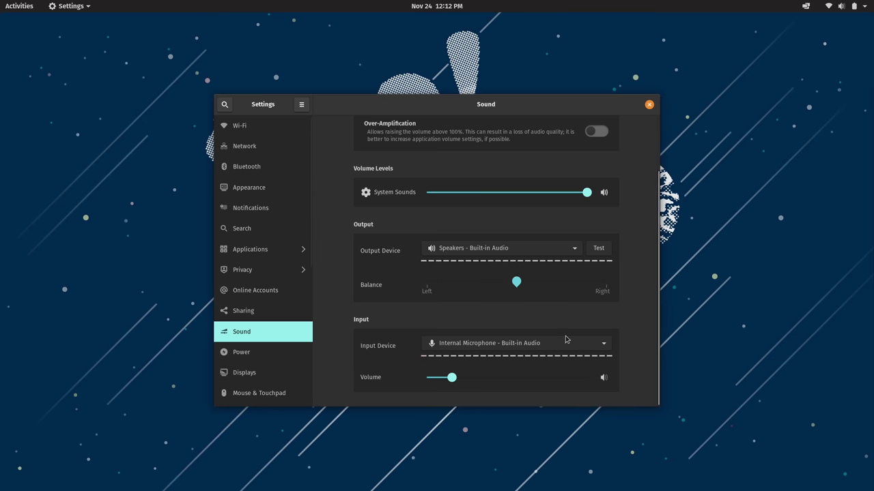
pyautogui.moveTo(442, 378); pyautogui.dragTo(466, 380)
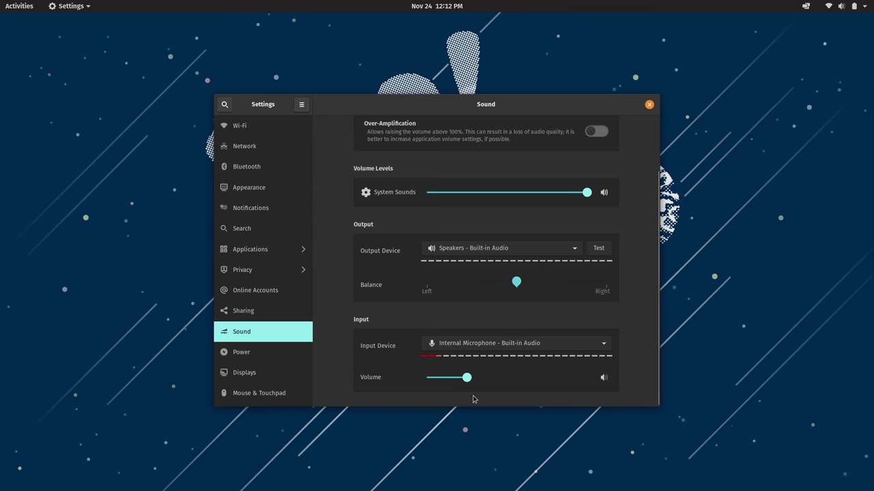
pyautogui.click(572, 250)
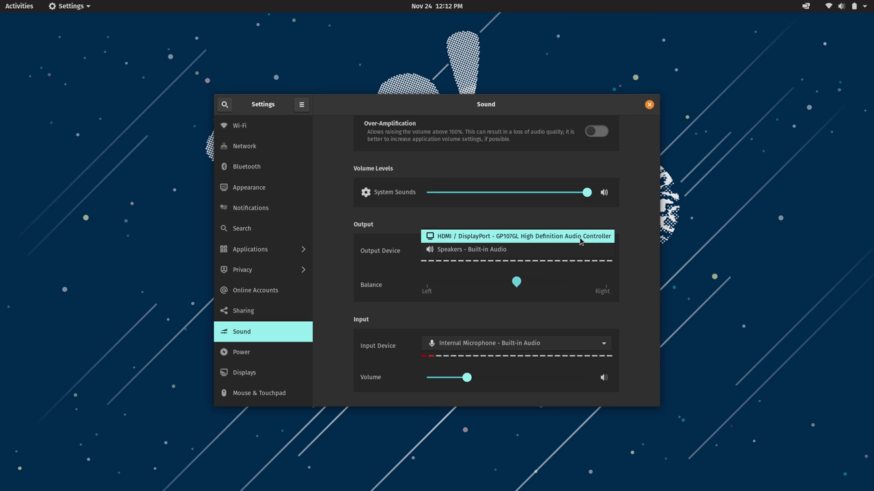
pyautogui.click(258, 356)
pyautogui.click(252, 360)
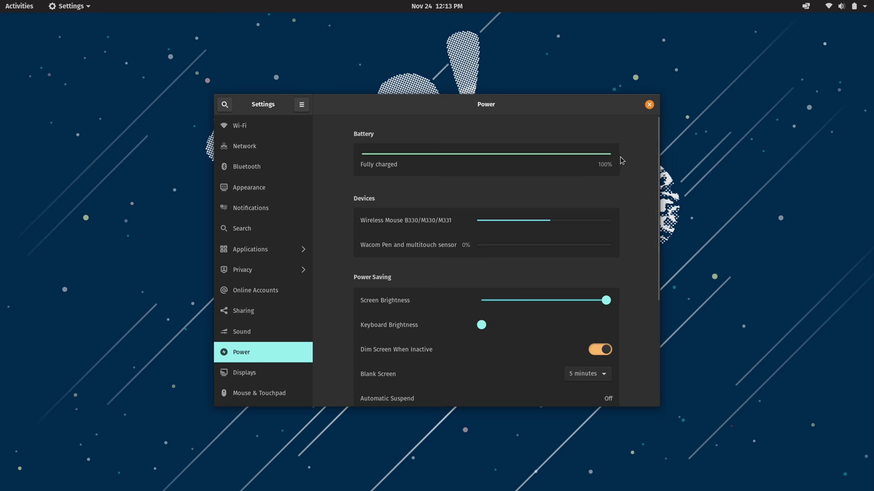
# Max out keyboard brightness, turn off Dim Screen When Inactive, and set Blank Screen to Never.
pyautogui.scroll(-5, 657, 222)
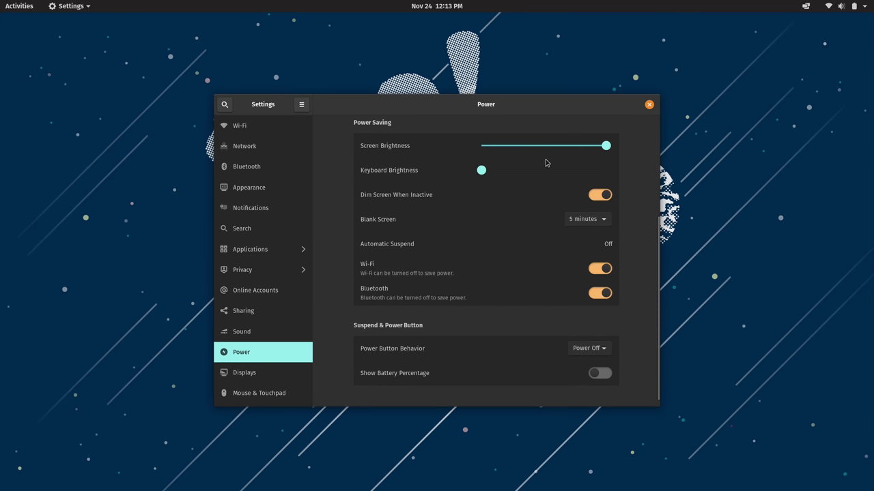
pyautogui.moveTo(482, 171); pyautogui.dragTo(612, 176)
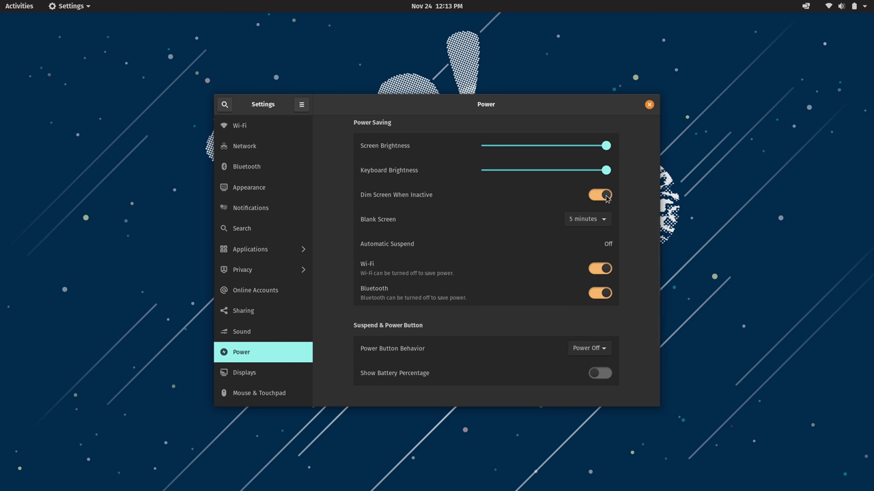
pyautogui.click(606, 198)
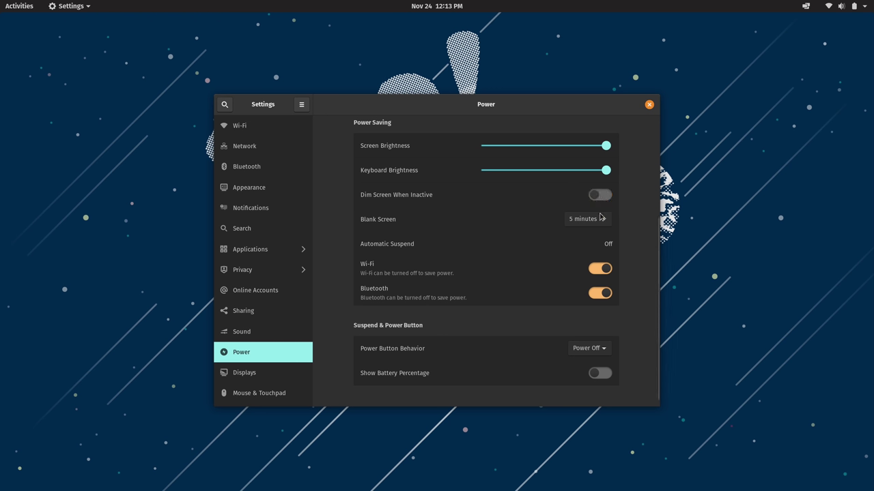
pyautogui.click(603, 219)
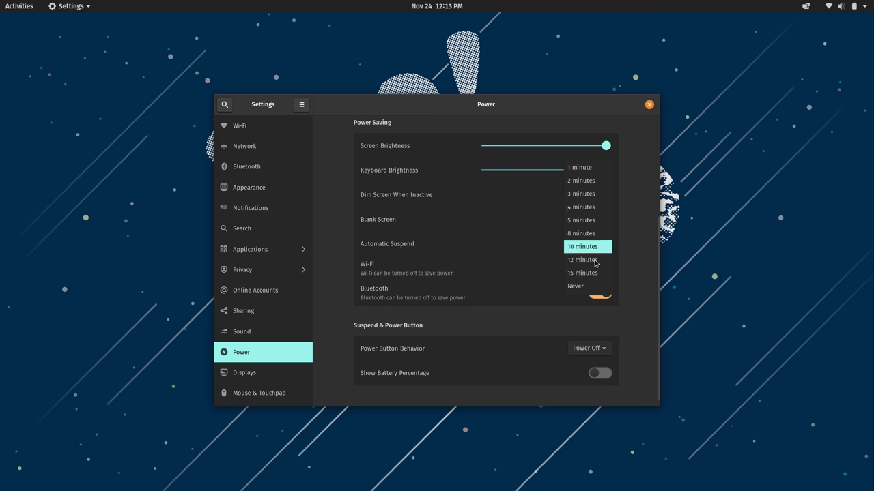
pyautogui.click(591, 286)
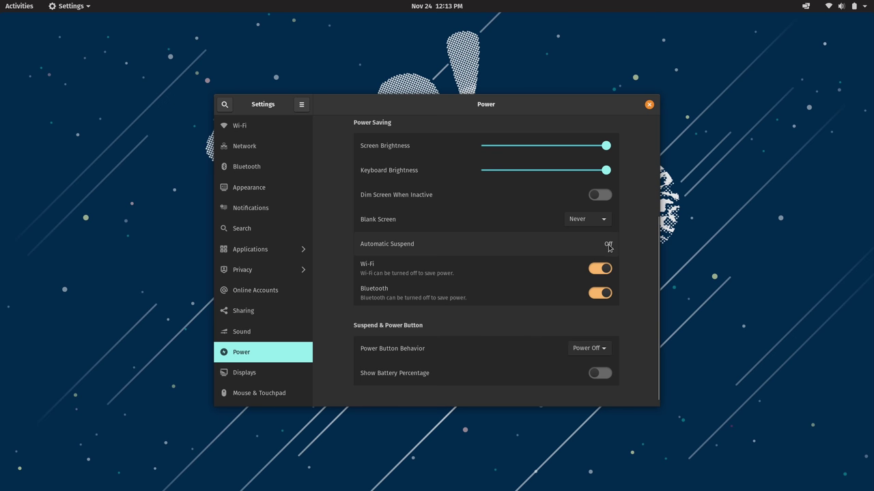
pyautogui.click(609, 248)
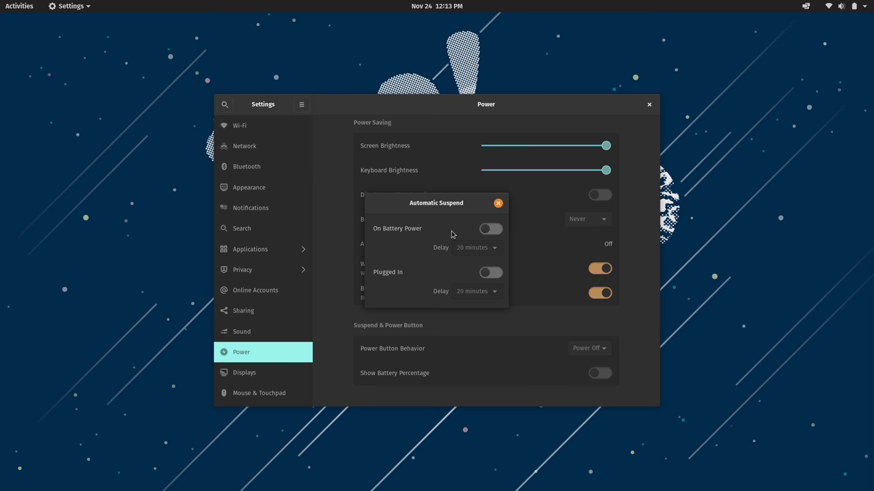
pyautogui.click(498, 204)
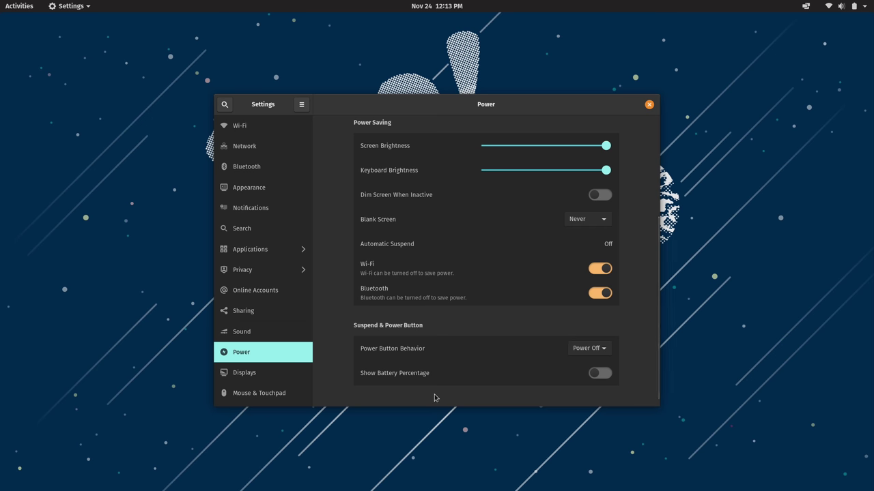
# Check Firefox Web Browser's default file handlers, then Language Support's Notifications setting, under Applications.
pyautogui.click(250, 250)
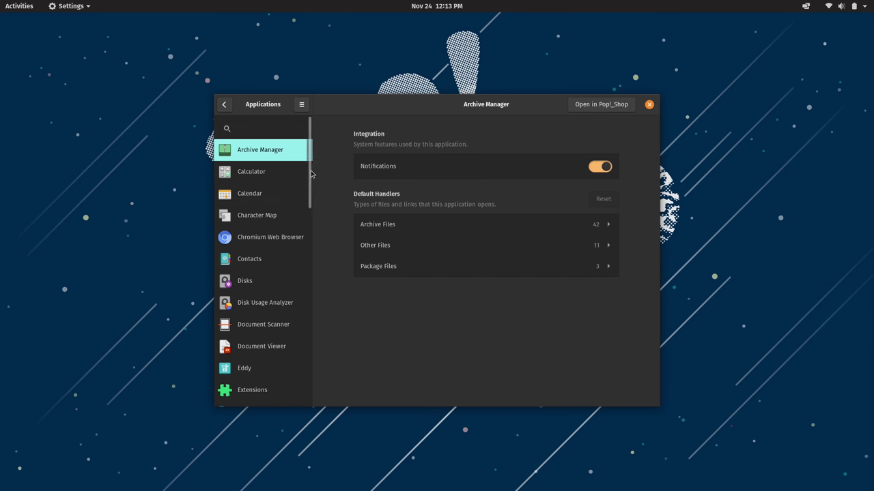
pyautogui.moveTo(310, 176); pyautogui.dragTo(318, 243)
pyautogui.click(280, 219)
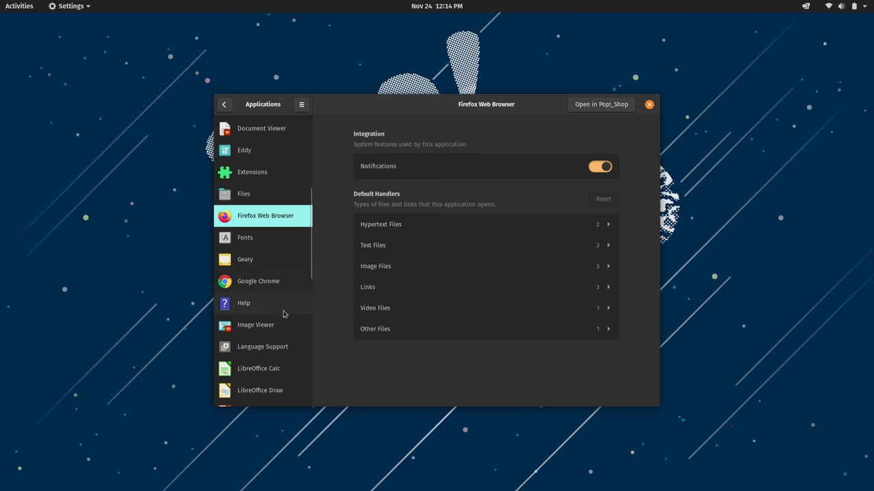
pyautogui.click(270, 347)
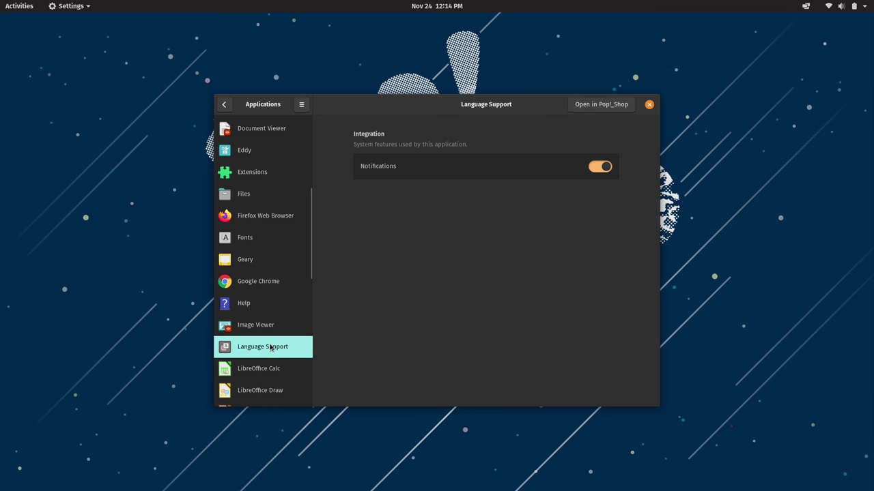
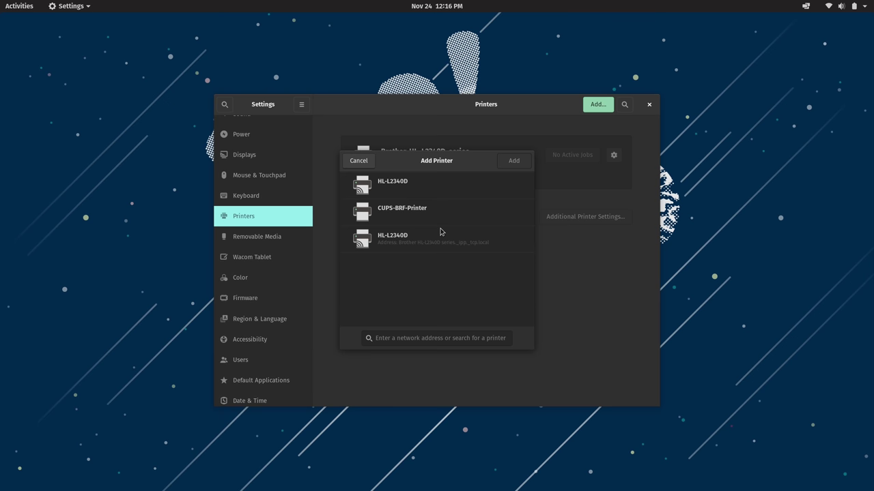
# Cancel the Add Printer dialog, close Settings, and bring up the Activities overview.
pyautogui.click(358, 161)
pyautogui.click(649, 105)
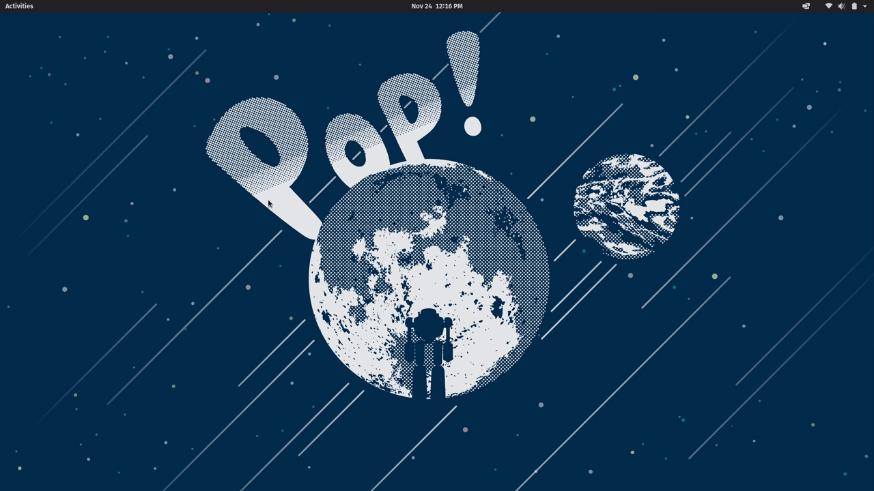
pyautogui.click(19, 6)
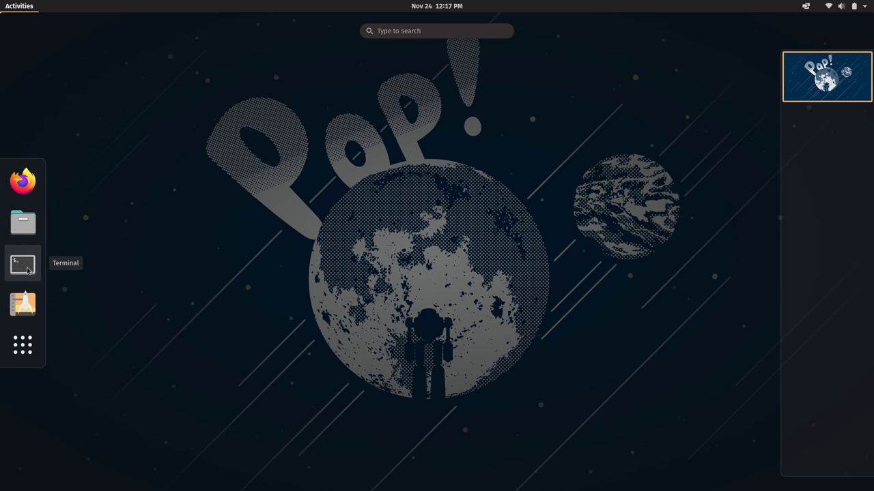
# Unpin Terminal from the dock favourites and display the full applications grid.
pyautogui.rightClick(28, 271)
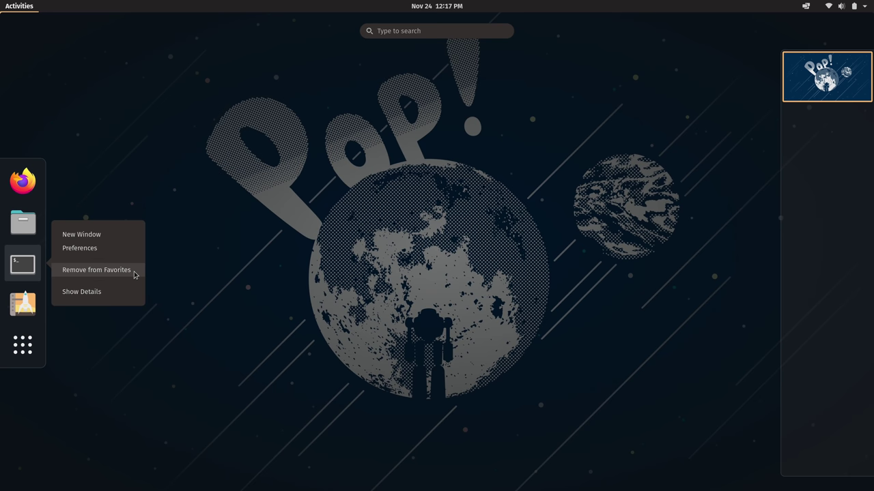
pyautogui.click(96, 269)
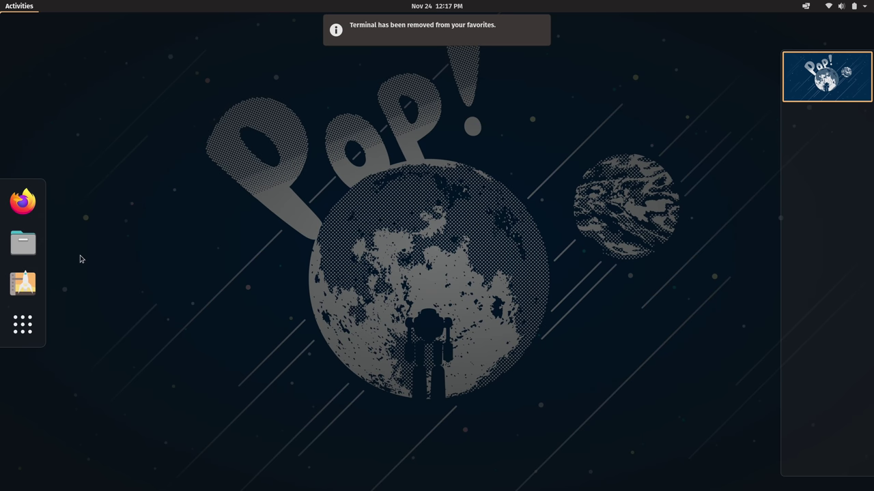
pyautogui.click(23, 324)
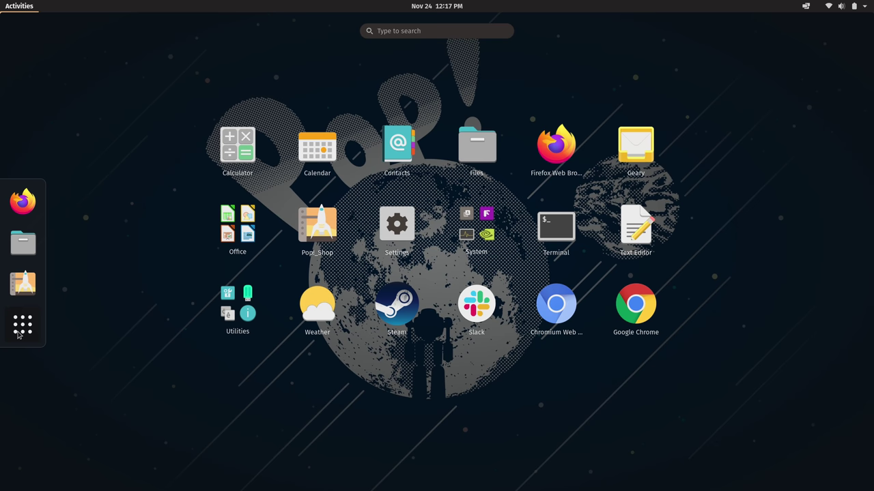
# Launch Firefox to a New Tab page, then return to the applications grid.
pyautogui.click(572, 159)
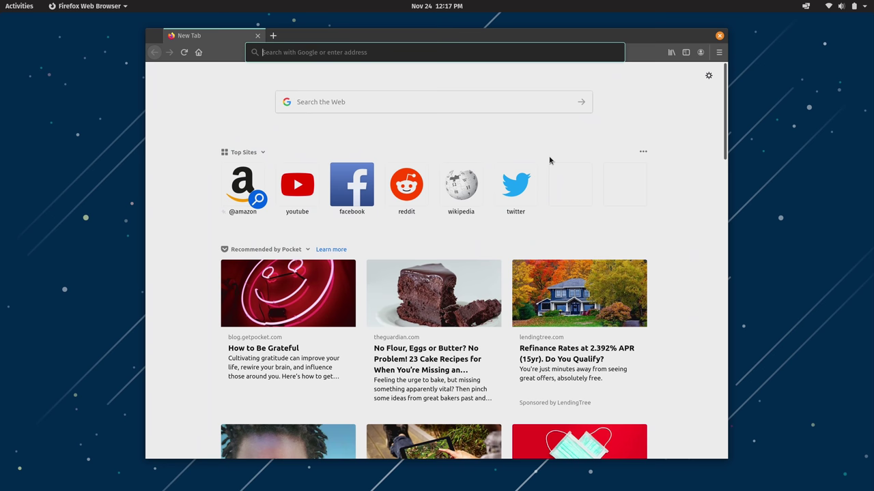
pyautogui.press('super')
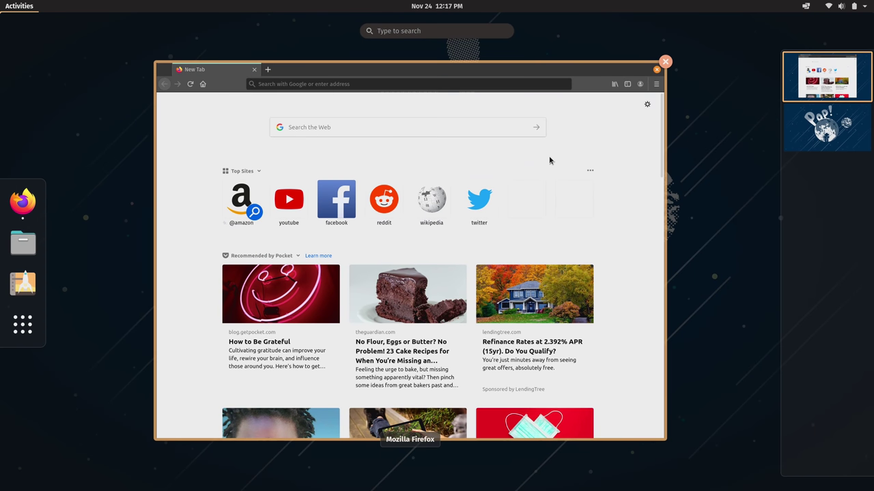
pyautogui.click(27, 328)
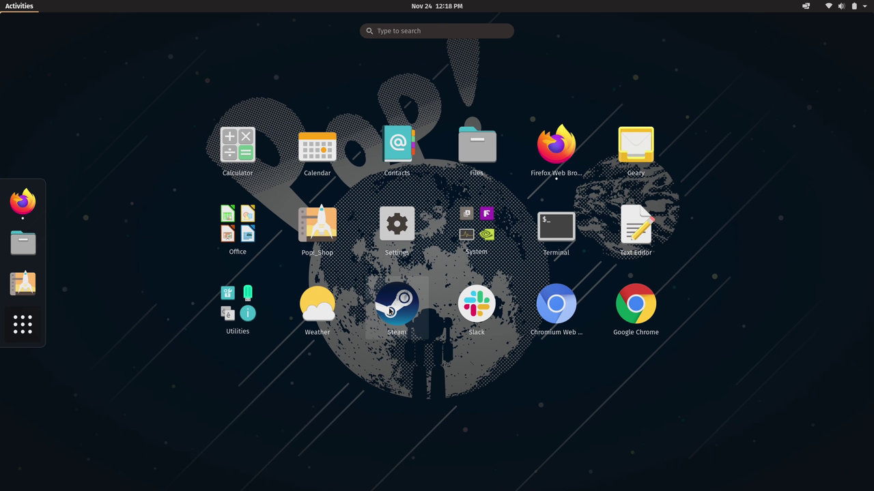
# Launch LibreOffice Writer from the Office folder, dismiss Tip of the Day, and view it in the overview.
pyautogui.click(242, 232)
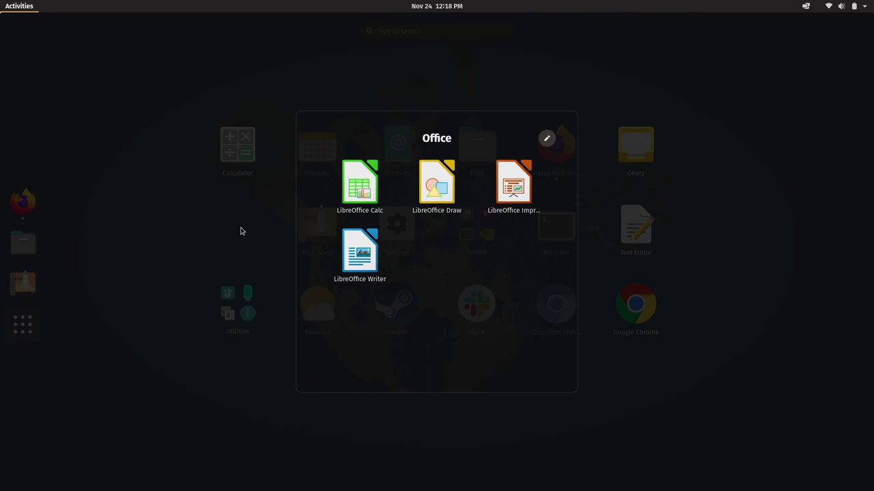
pyautogui.click(362, 252)
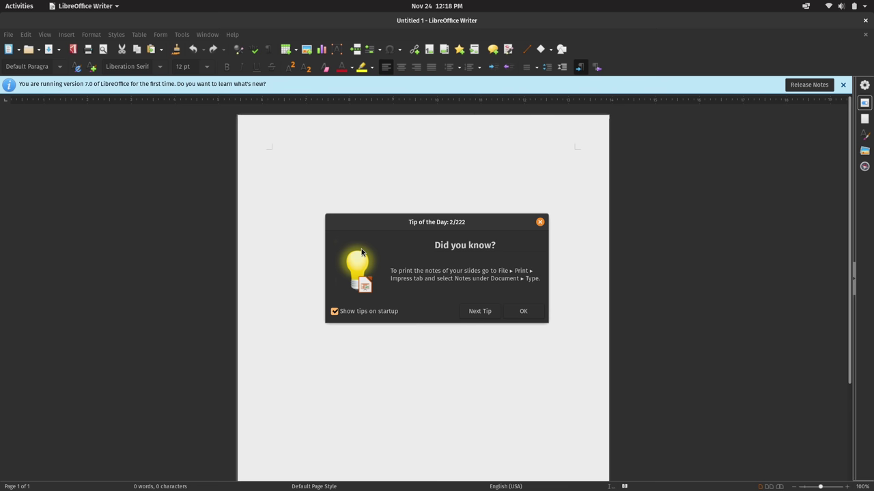
pyautogui.click(525, 311)
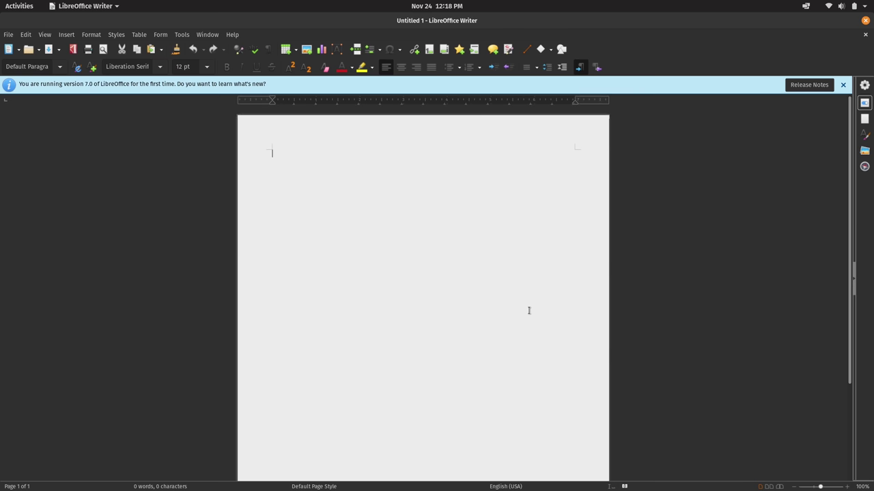
pyautogui.press('super')
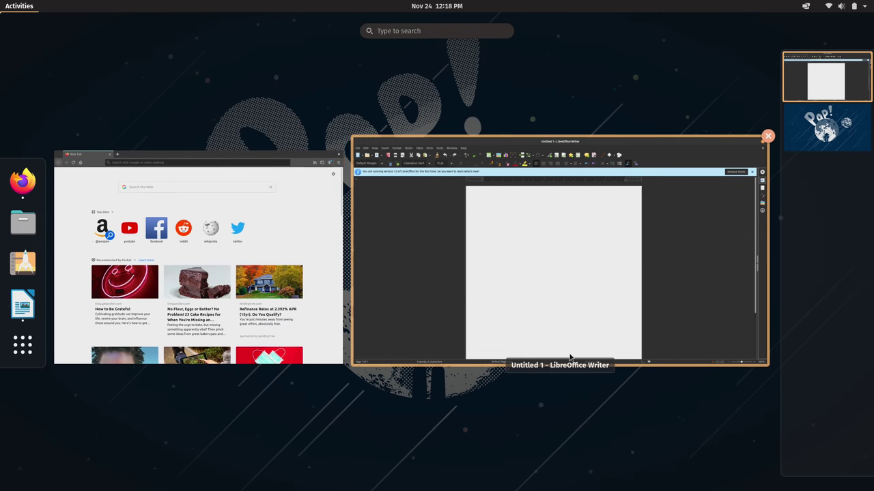
# Open Files at Home, launch Pop!_Shop and enlarge its window, then show all windows in the overview.
pyautogui.click(25, 229)
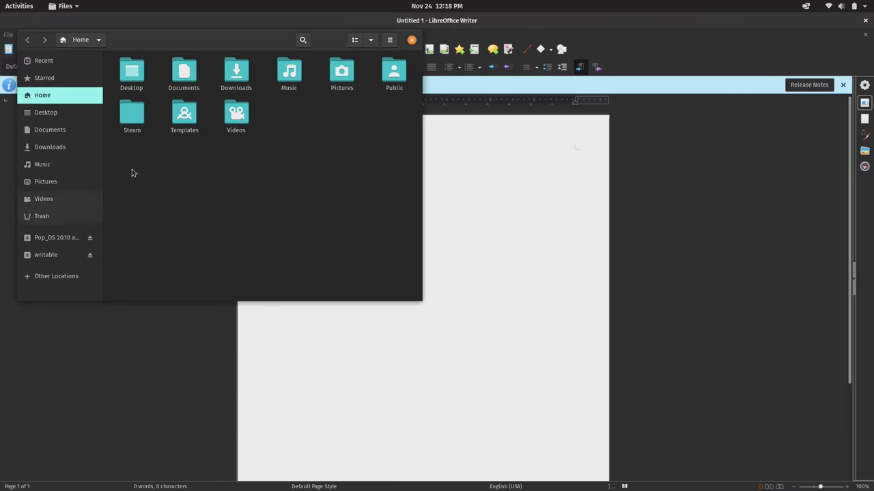
pyautogui.press('super')
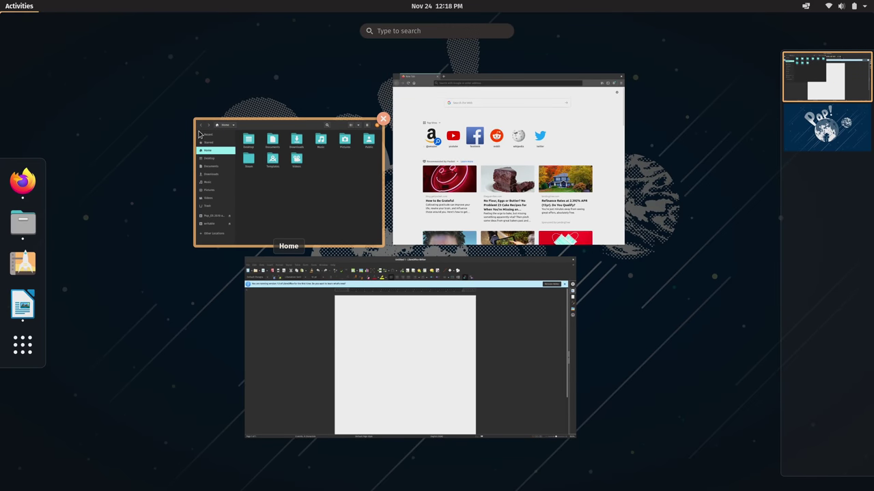
pyautogui.click(25, 271)
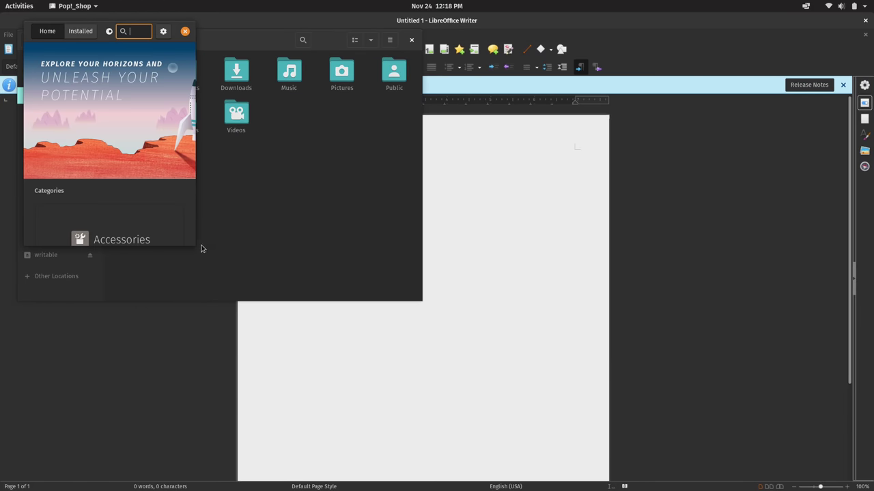
pyautogui.moveTo(192, 241); pyautogui.dragTo(612, 383)
pyautogui.press('super')
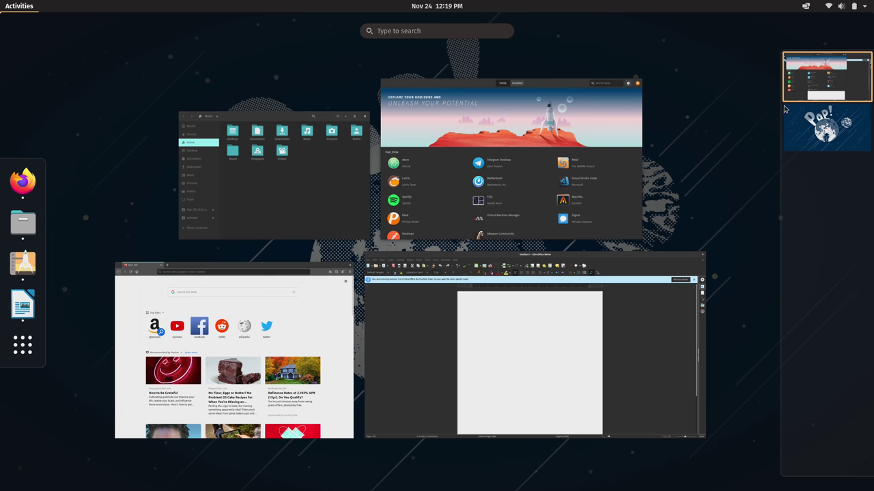
pyautogui.click(852, 132)
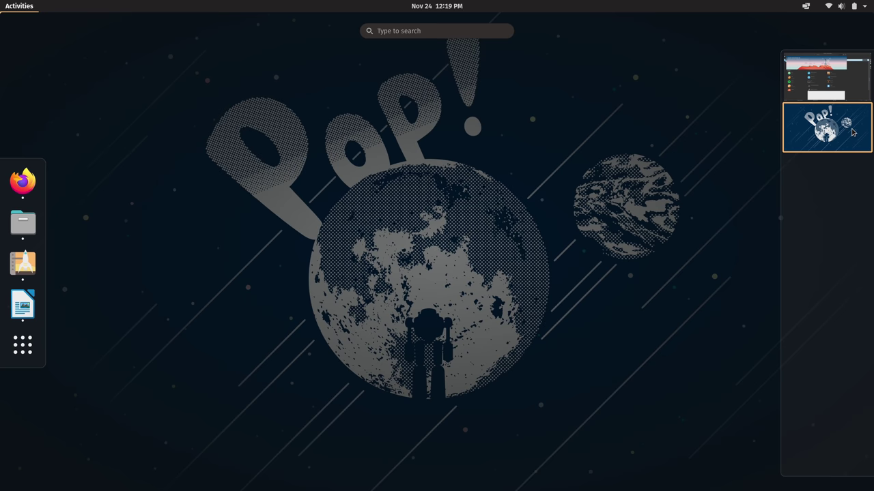
pyautogui.click(852, 132)
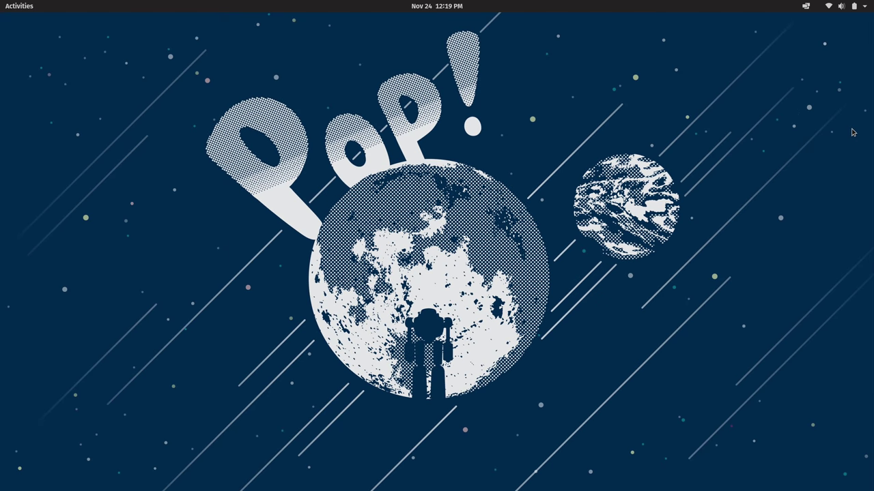
pyautogui.press('super')
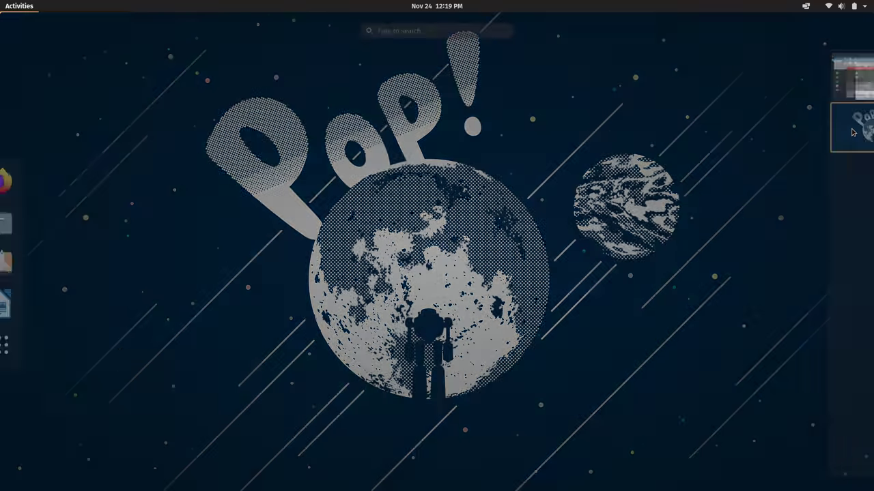
pyautogui.click(836, 87)
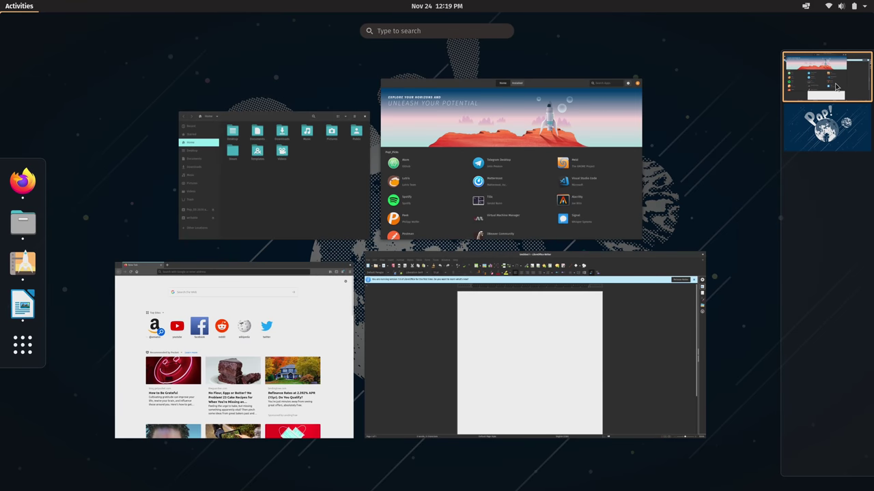
pyautogui.click(770, 129)
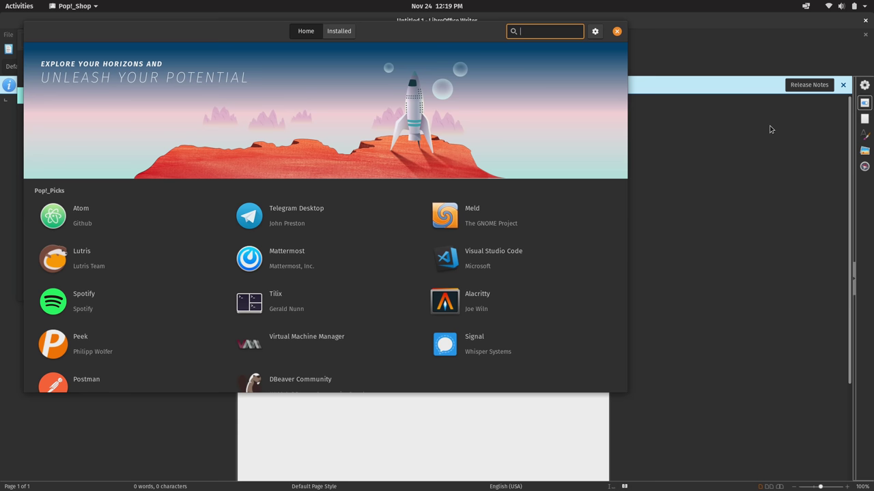
pyautogui.press('super')
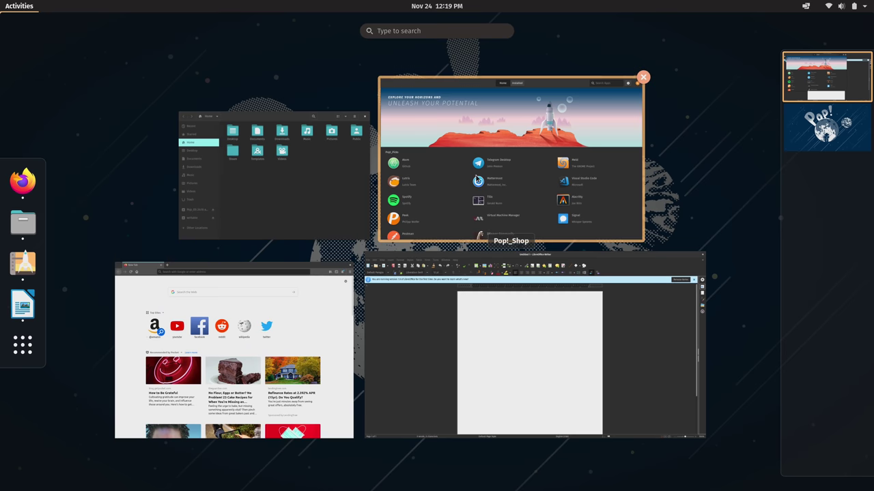
# Move Pop!_Shop and Firefox each onto a new workspace of their own.
pyautogui.moveTo(464, 176); pyautogui.dragTo(814, 130)
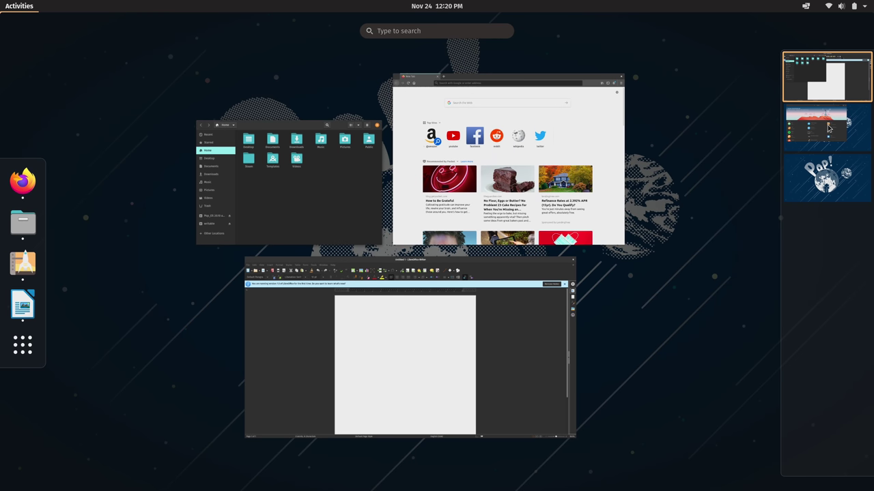
pyautogui.moveTo(612, 141); pyautogui.dragTo(819, 107)
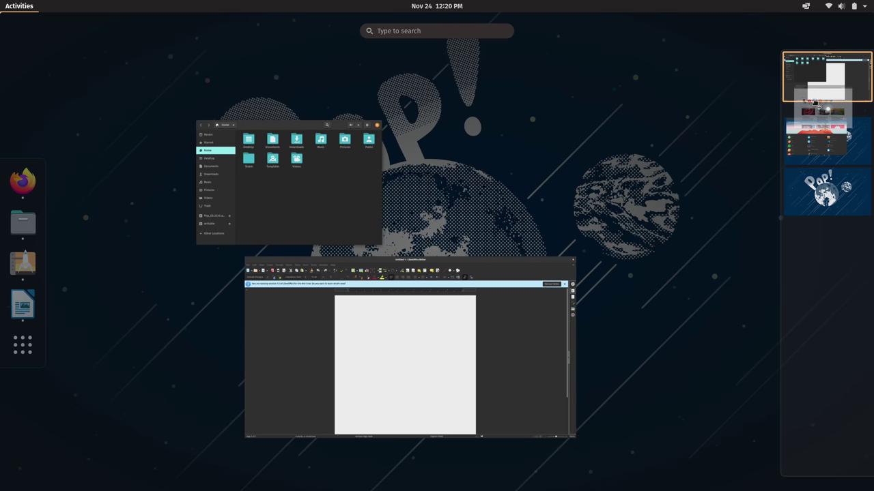
pyautogui.moveTo(817, 107); pyautogui.dragTo(816, 107)
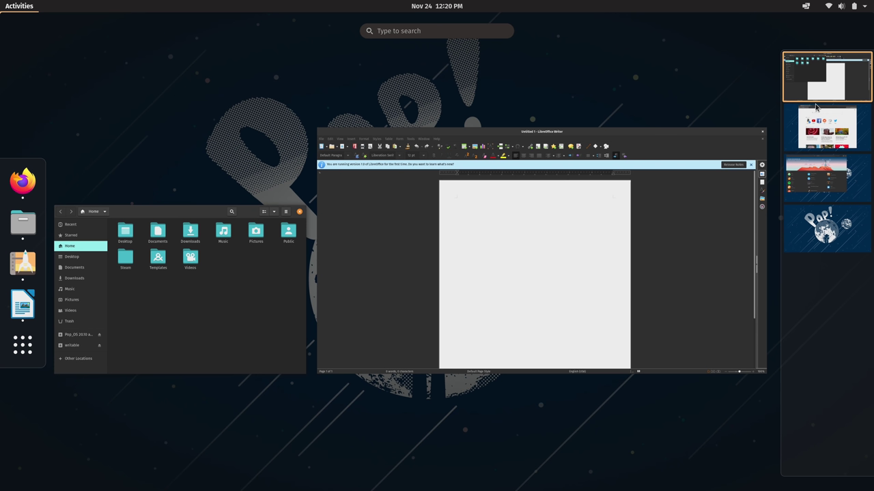
# Go to the Firefox workspace and close the Firefox window from the overview.
pyautogui.click(822, 124)
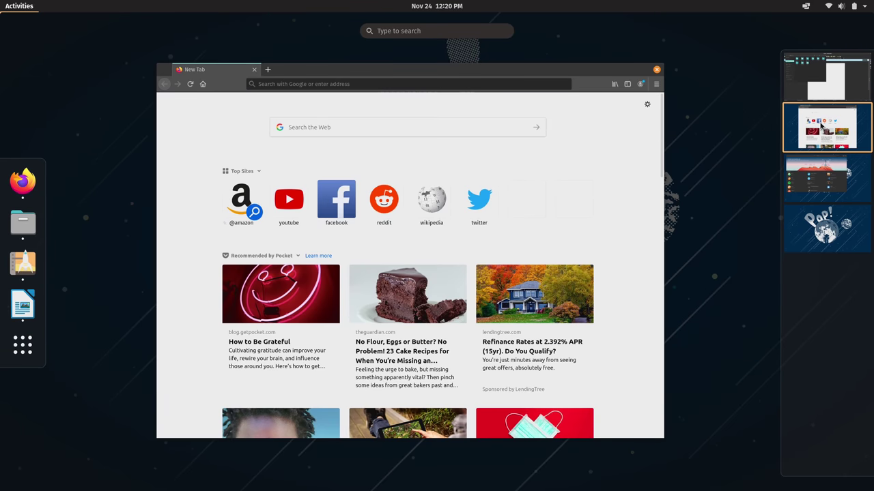
pyautogui.click(637, 142)
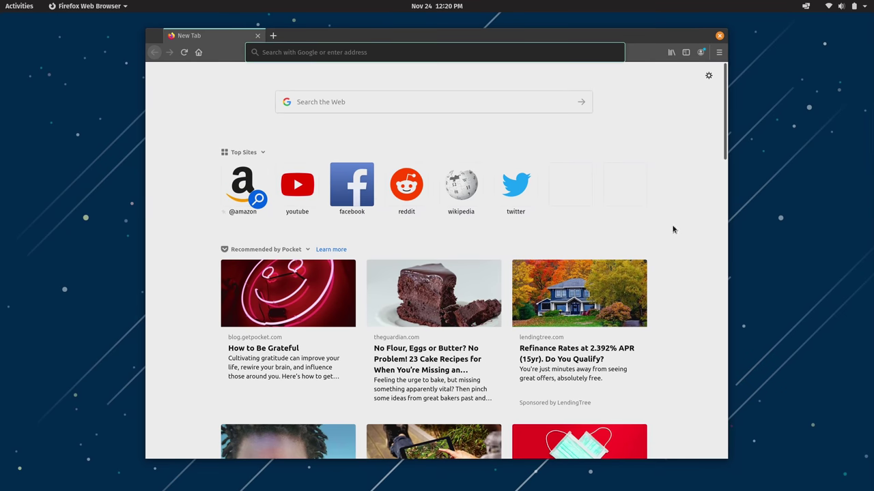
pyautogui.press('super')
pyautogui.moveTo(622, 232)
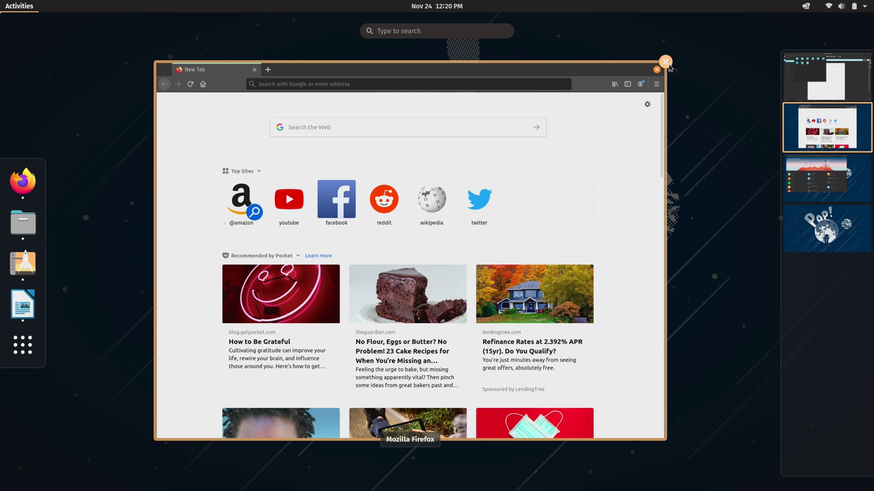
pyautogui.click(667, 65)
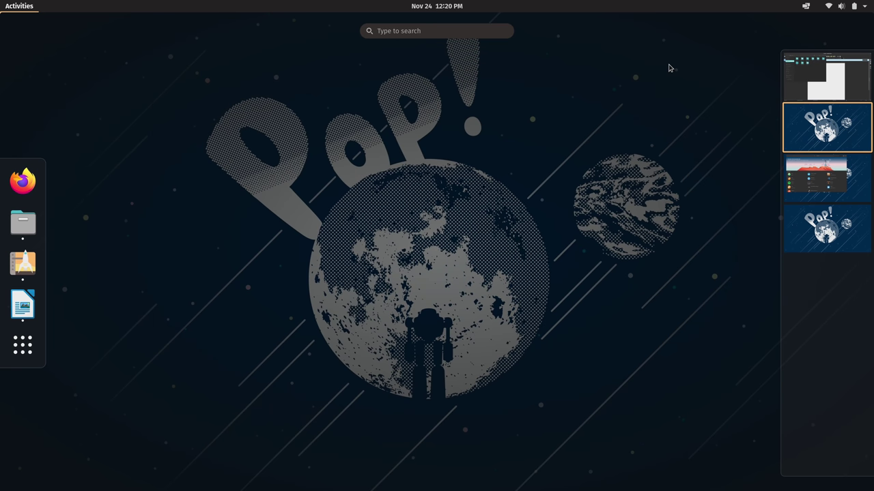
# On the first workspace, close the Files, LibreOffice Writer and Pop!_Shop windows.
pyautogui.click(839, 81)
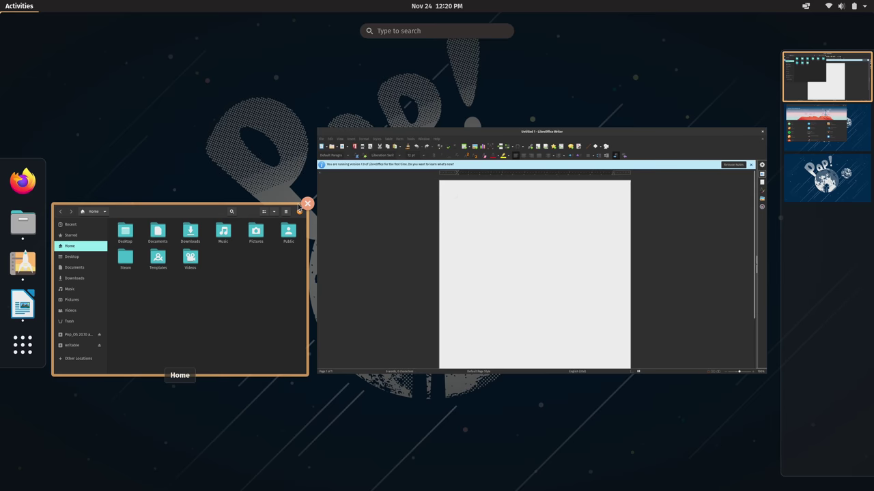
pyautogui.click(305, 204)
pyautogui.click(767, 127)
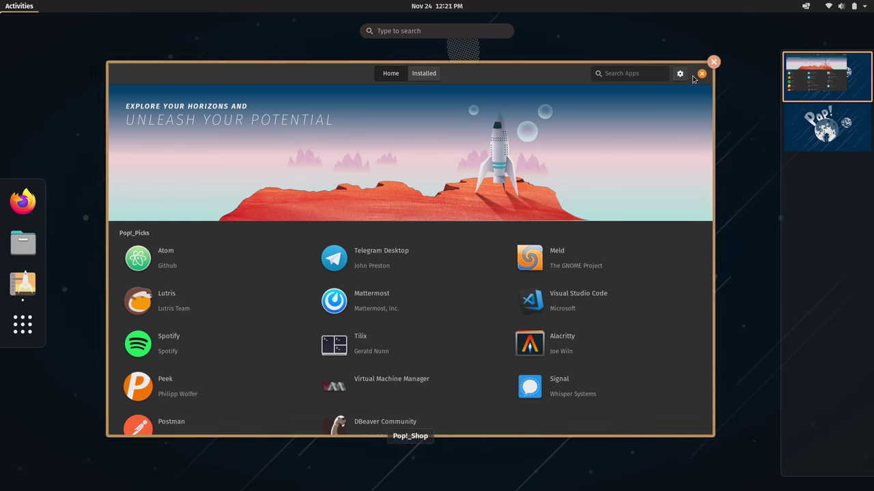
pyautogui.click(712, 64)
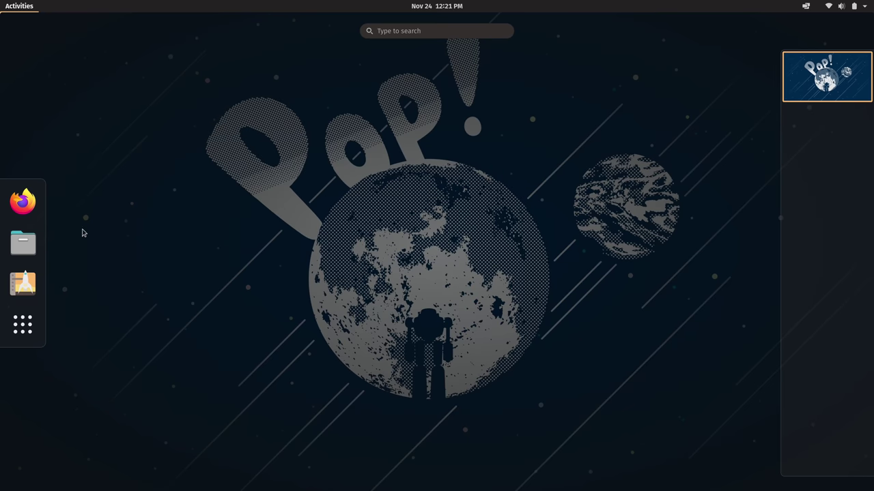
# Open a new Files window, then launch Firefox on the empty second workspace.
pyautogui.click(24, 243)
pyautogui.press('super')
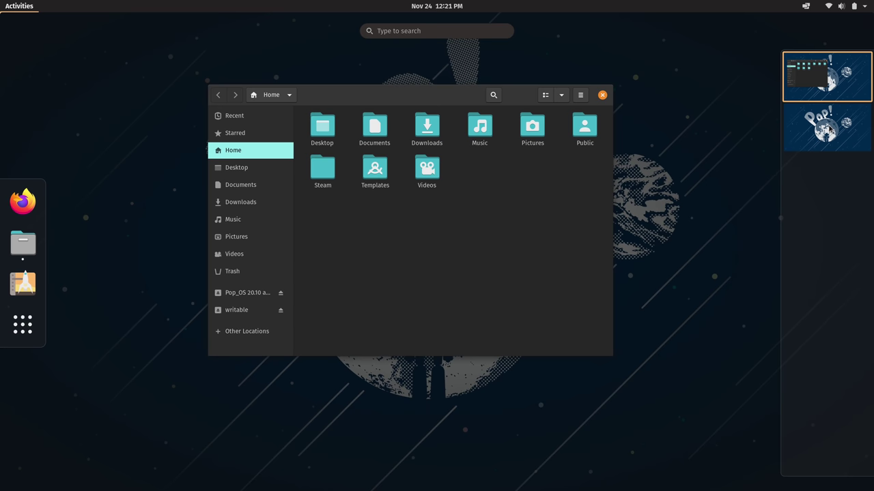
pyautogui.click(828, 129)
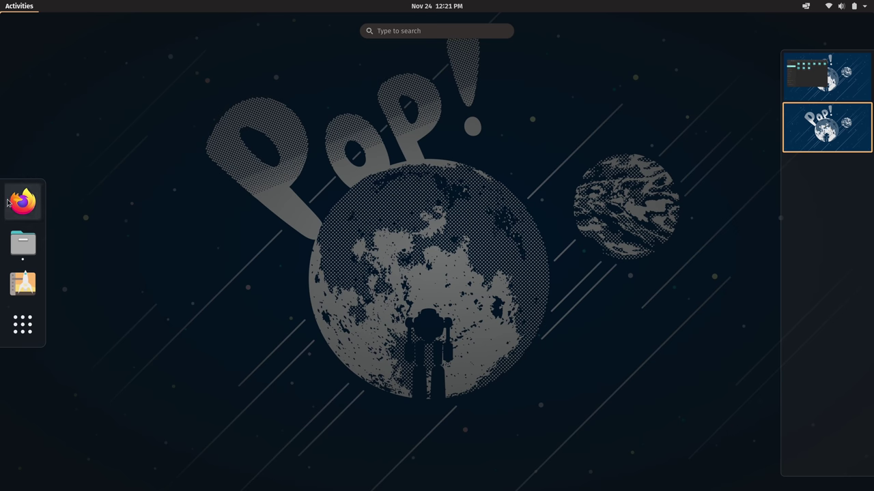
pyautogui.click(10, 202)
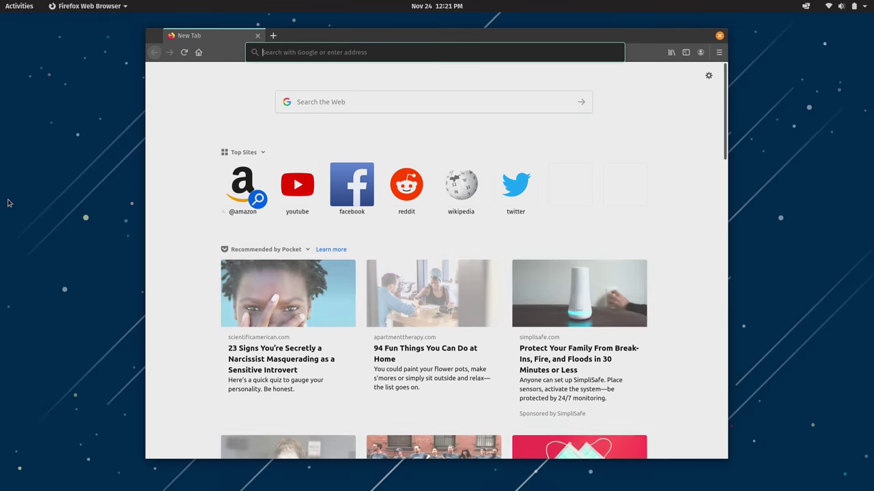
# Return to Firefox from the overview and quit it with Ctrl+Q.
pyautogui.press('super')
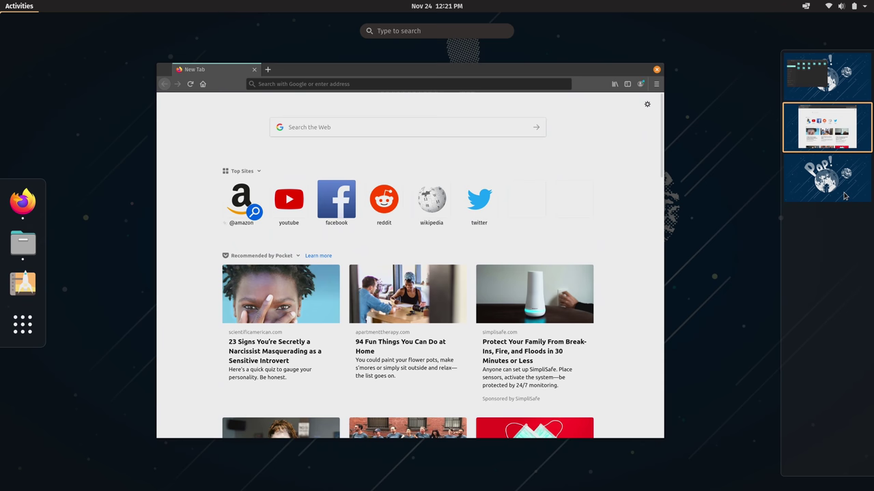
pyautogui.press('Escape')
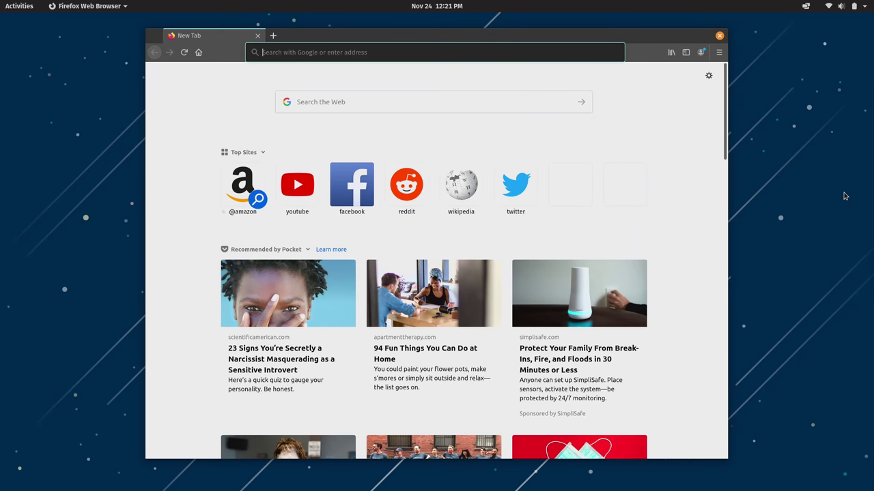
pyautogui.hotkey('ctrl', 'q')
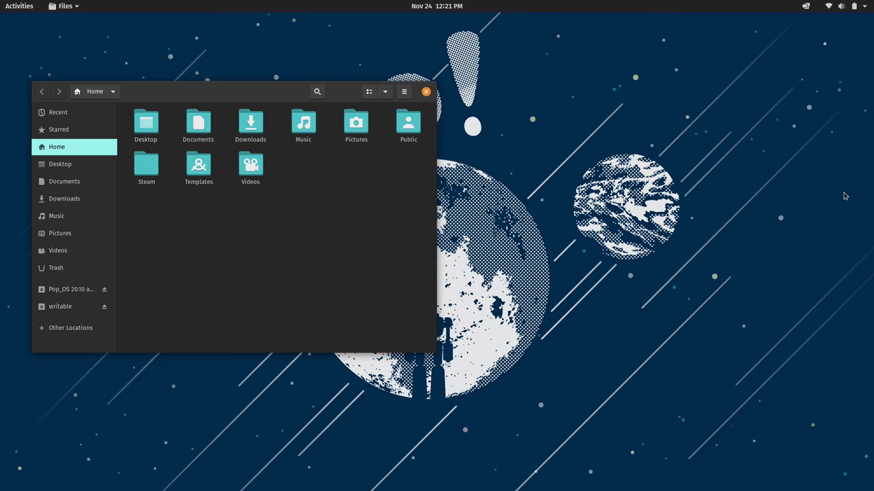
# Hide the Files window behind the full grid of installed applications.
pyautogui.click(20, 6)
pyautogui.click(30, 340)
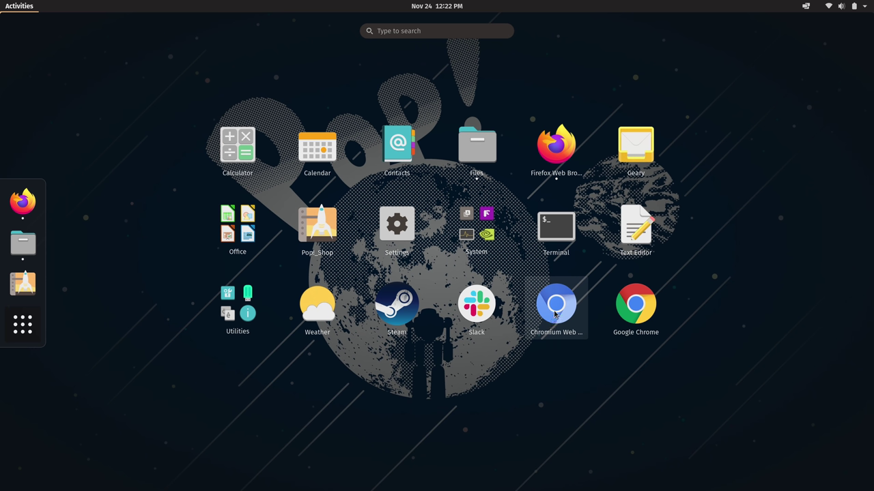
# Group Chromium and Google Chrome into a folder named 'Browsers' and move it beside Calculator.
pyautogui.moveTo(556, 314); pyautogui.dragTo(643, 309)
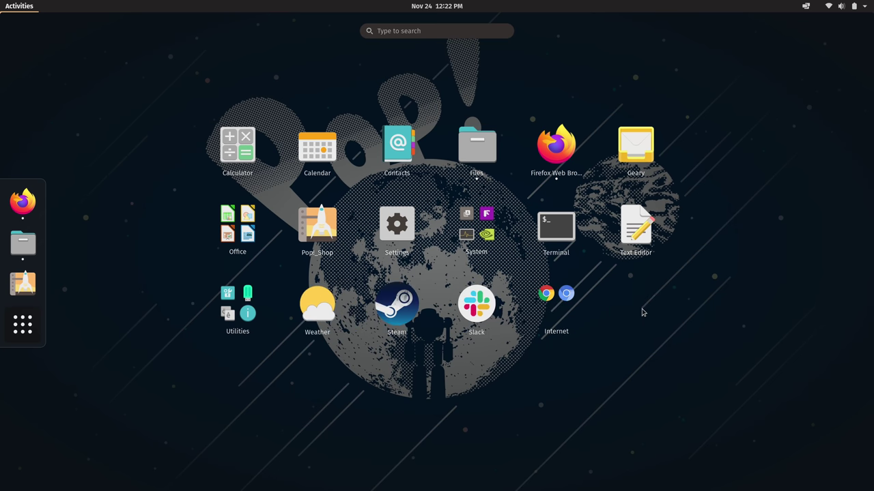
pyautogui.click(554, 326)
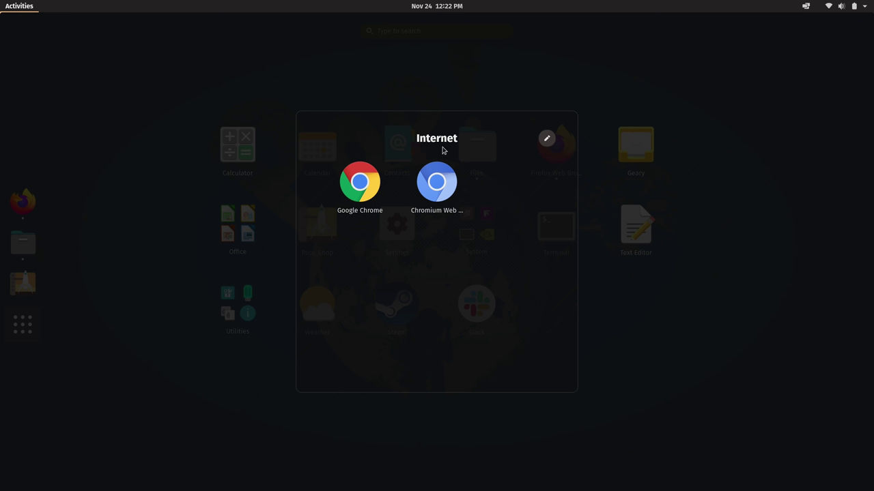
pyautogui.click(547, 139)
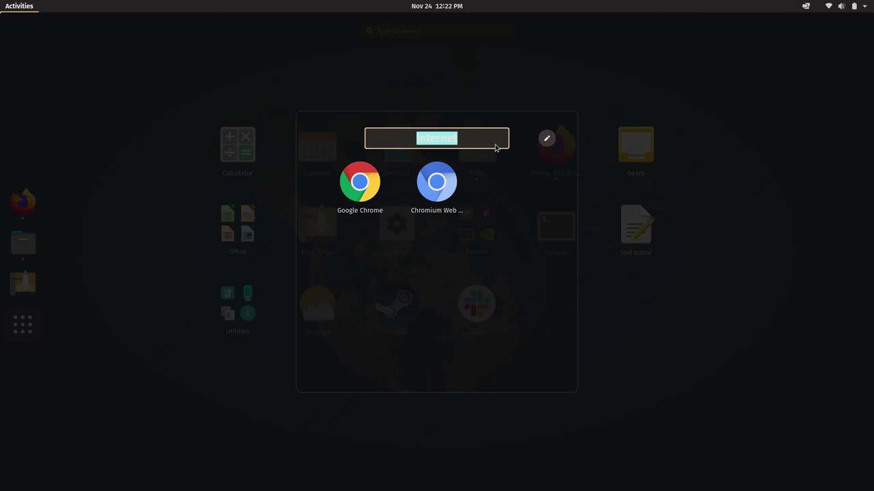
pyautogui.write('Browsers')
pyautogui.press('Return')
pyautogui.click(639, 358)
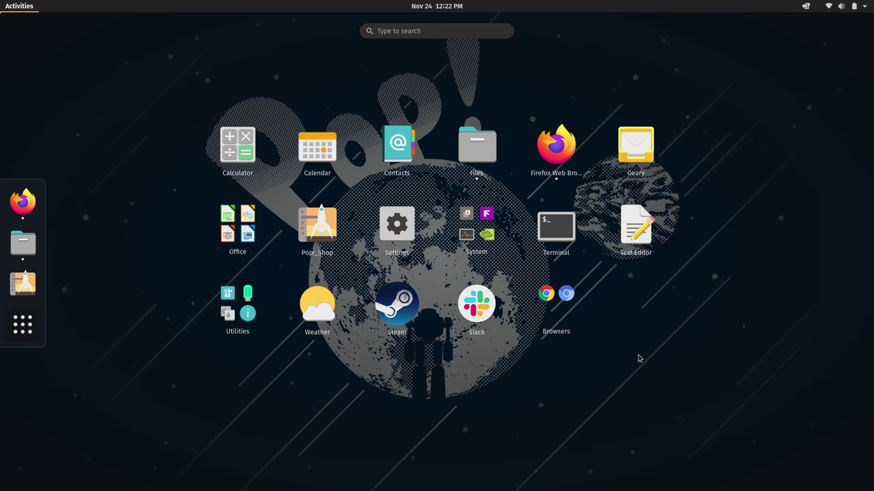
pyautogui.moveTo(576, 310); pyautogui.dragTo(273, 144)
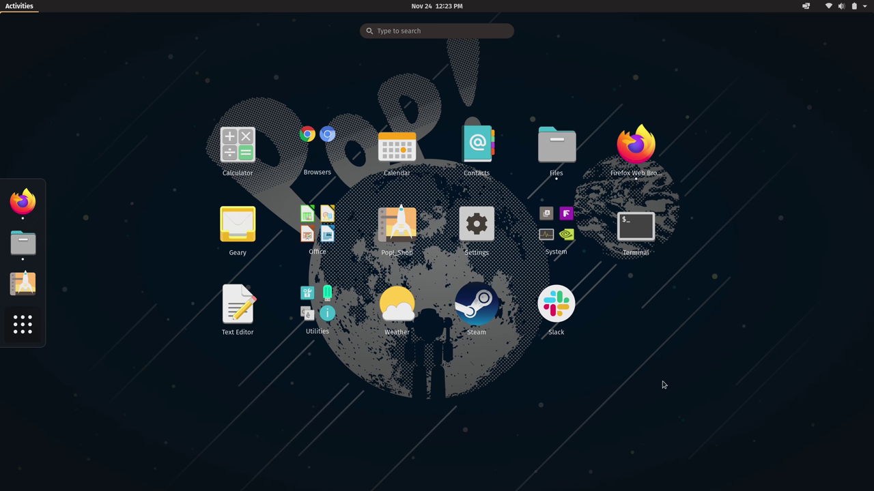
# Drop Terminal onto Settings, rename the new folder 'Utilities', and close the app grid.
pyautogui.moveTo(643, 242); pyautogui.dragTo(483, 235)
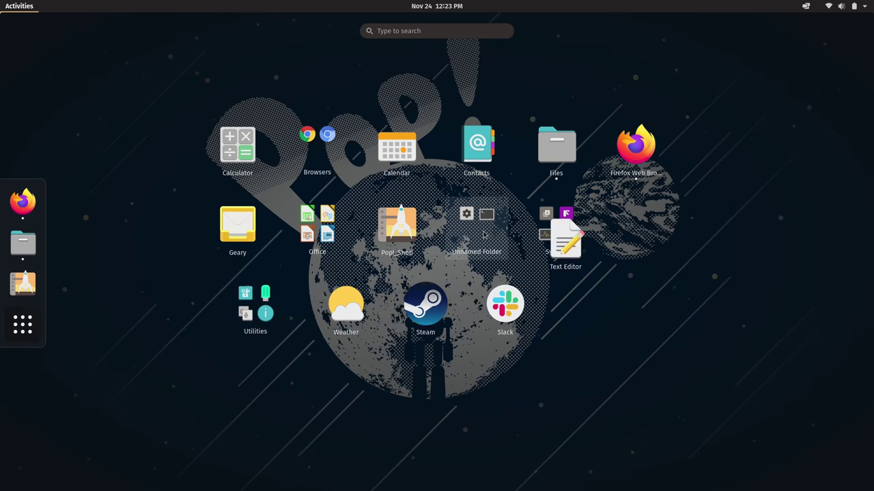
pyautogui.click(484, 237)
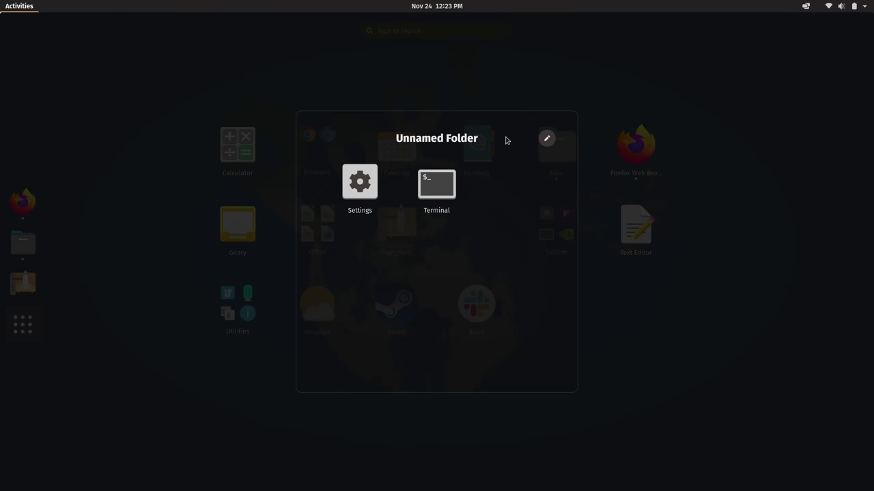
pyautogui.click(547, 139)
pyautogui.write('Utilities')
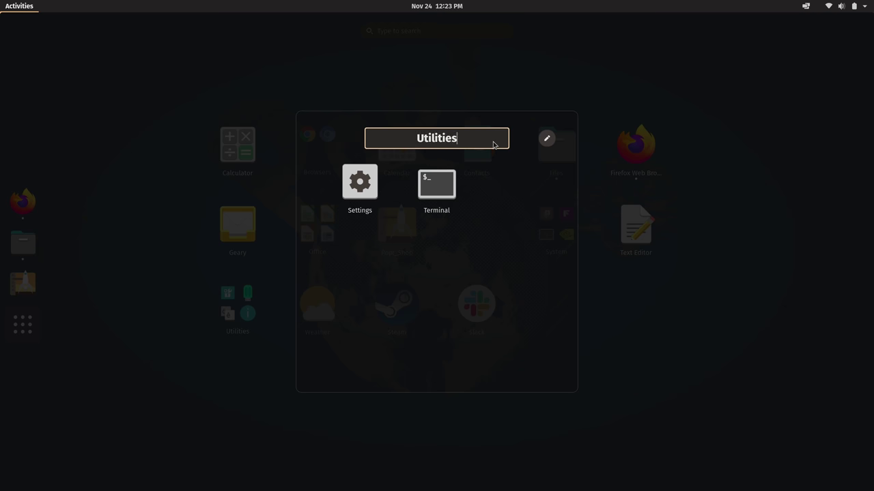
pyautogui.press('Return')
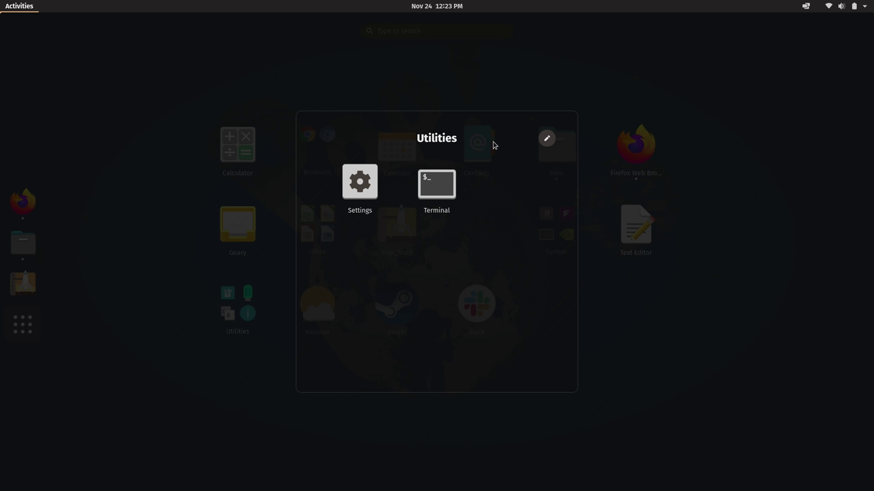
pyautogui.click(673, 295)
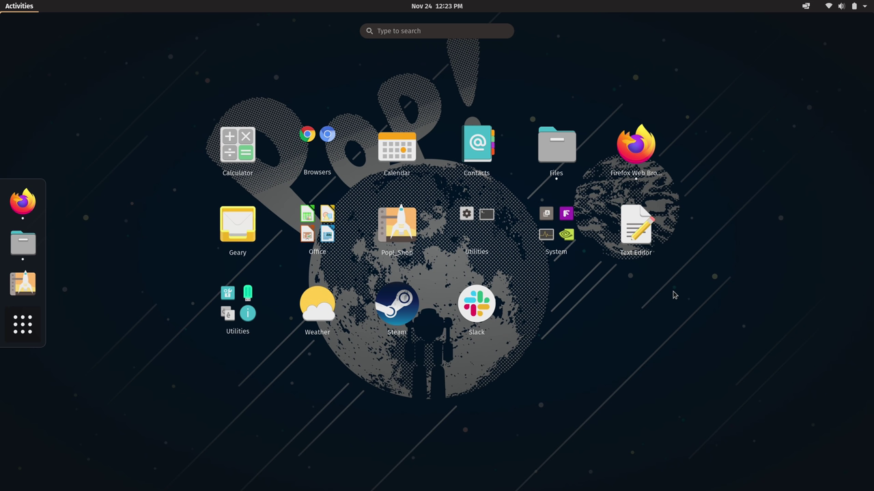
pyautogui.click(640, 390)
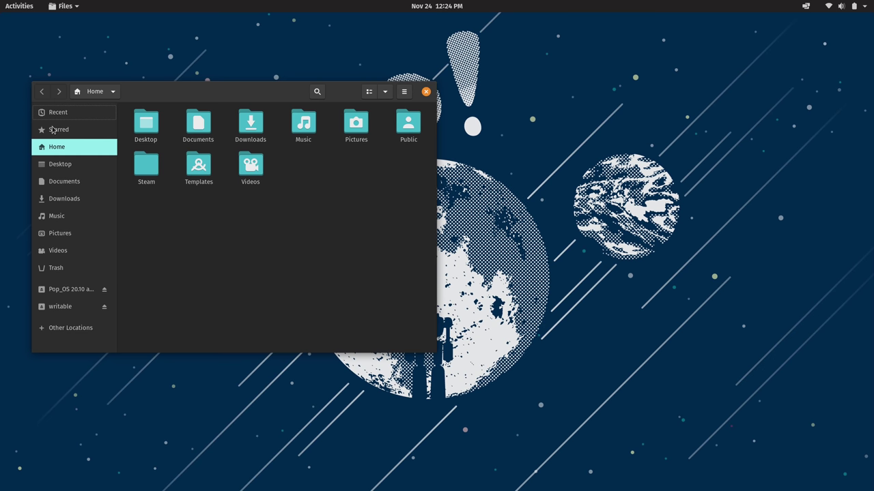
pyautogui.click(19, 6)
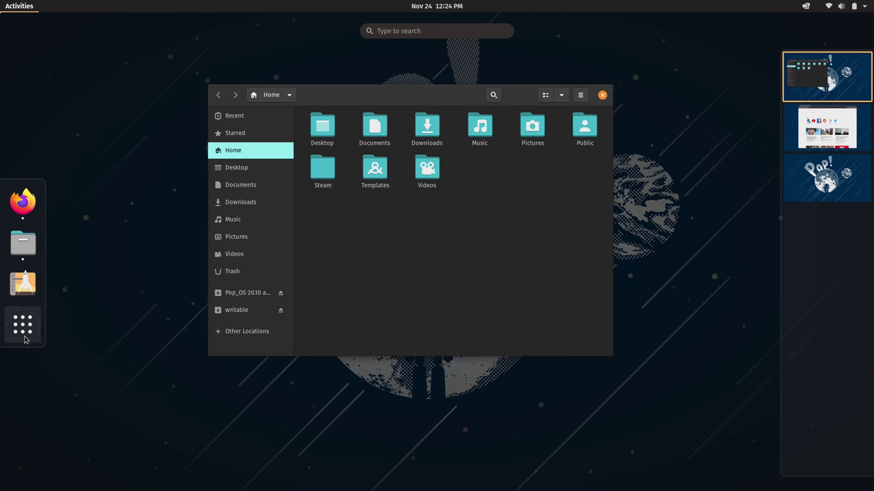
pyautogui.click(24, 337)
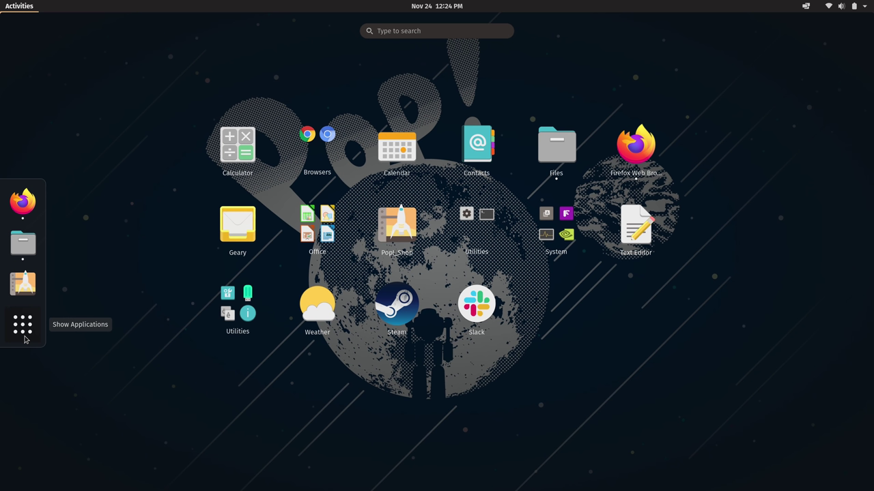
pyautogui.press('Escape')
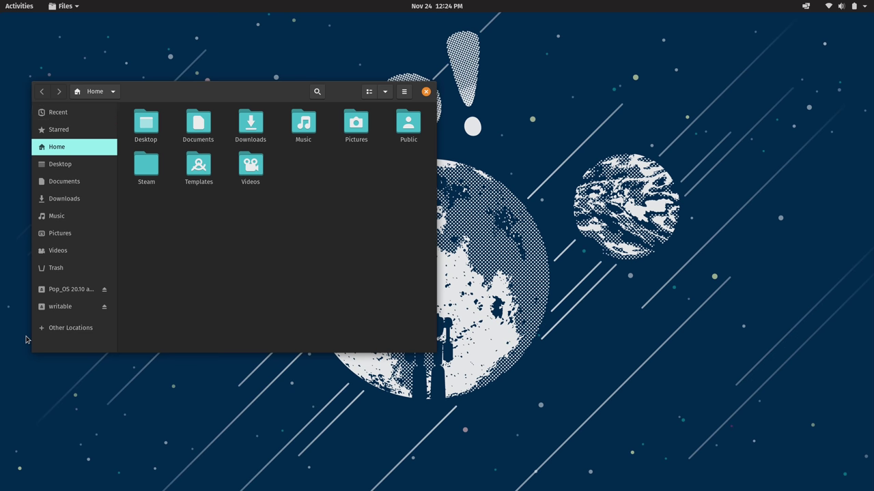
# Launch Steam by searching 'stea' in the Super launcher.
pyautogui.press('super')
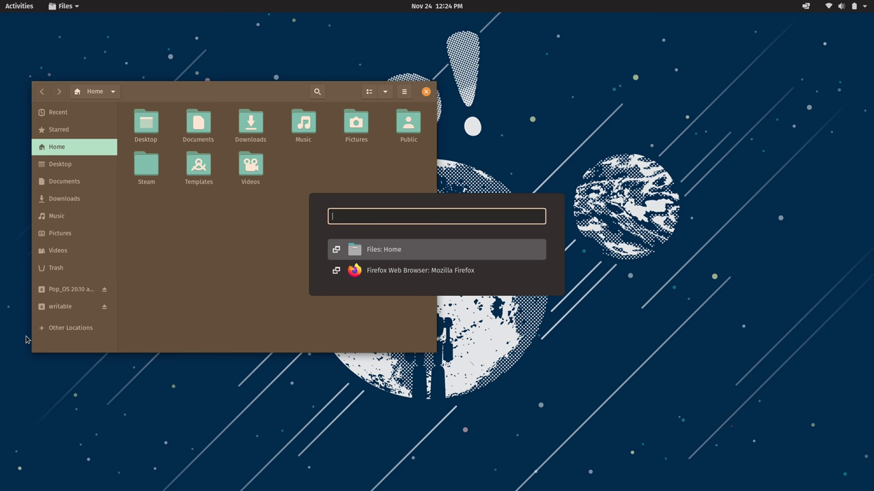
pyautogui.write('stea')
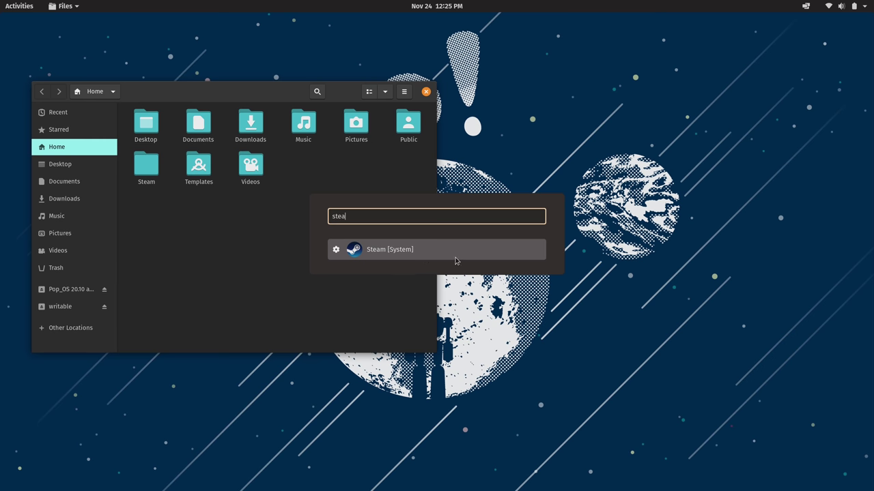
pyautogui.click(455, 261)
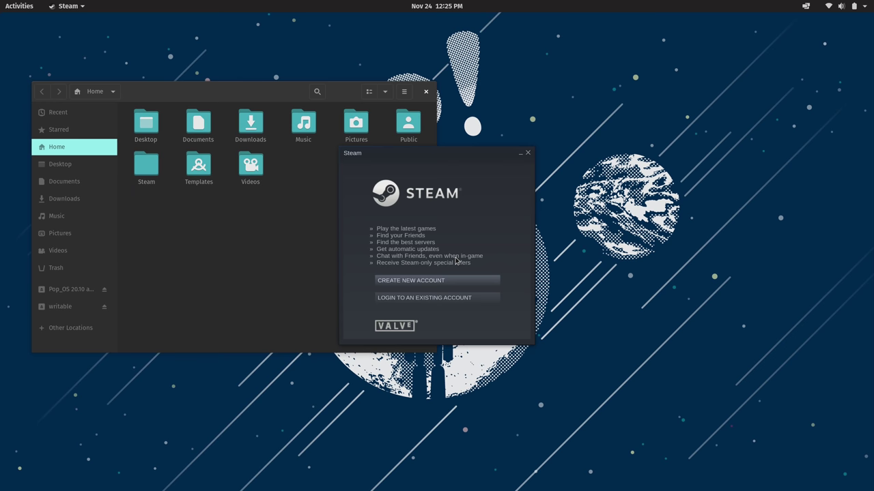
pyautogui.press('super')
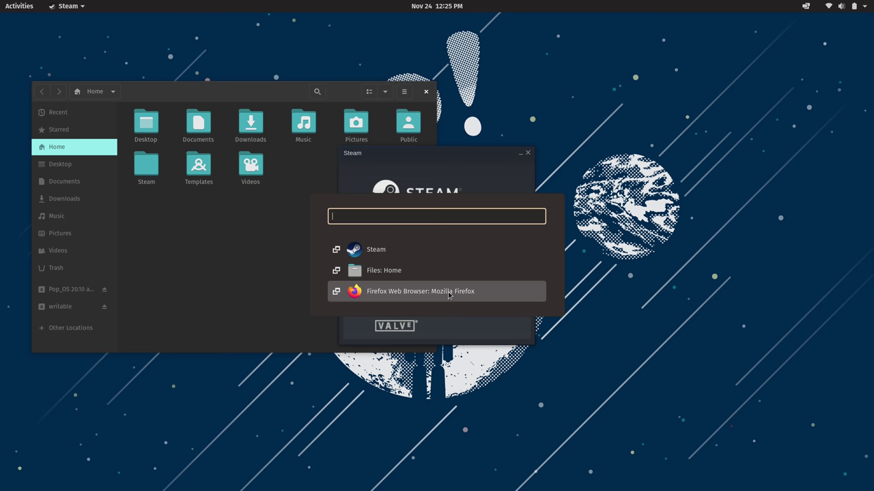
# Switch to the Files: Home window from the launcher's open-window list.
pyautogui.write('fire')
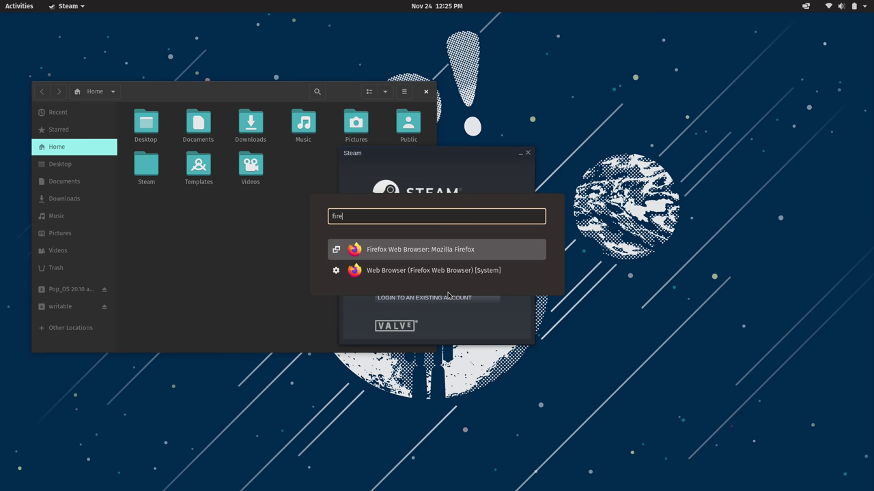
pyautogui.press('BackSpace')
pyautogui.press('BackSpace')
pyautogui.press('BackSpace')
pyautogui.press('BackSpace')
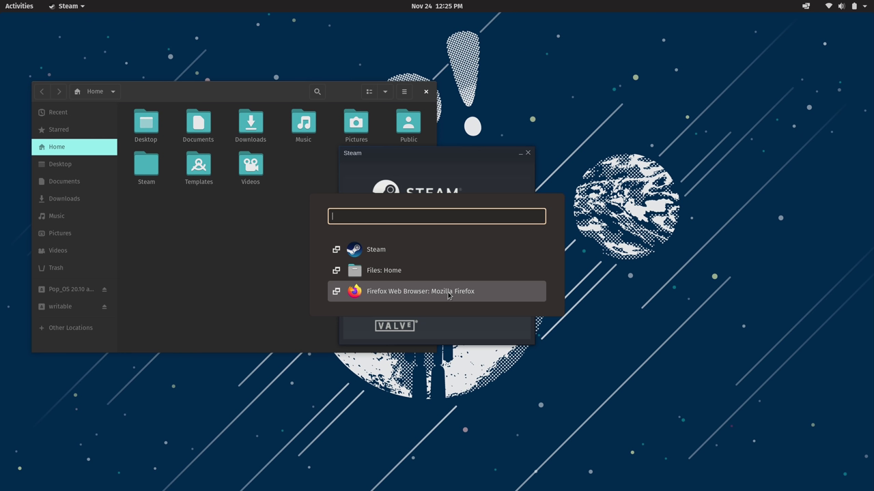
pyautogui.press('Up')
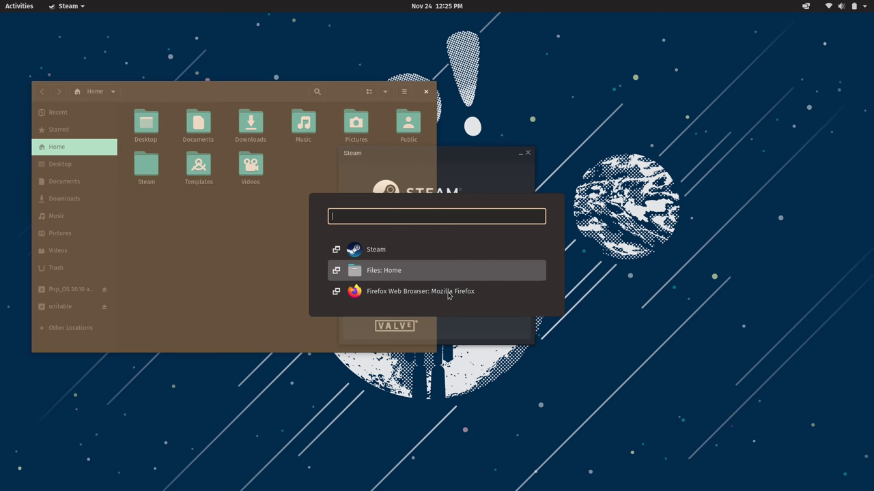
pyautogui.press('Return')
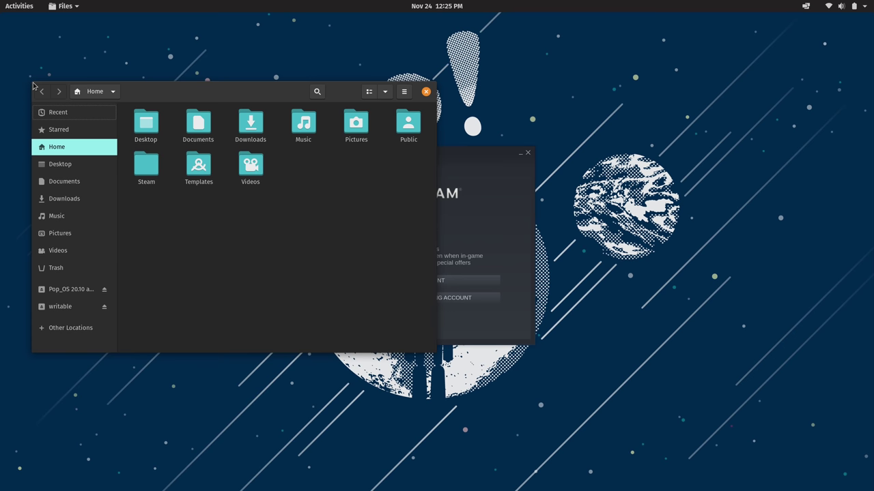
# Bring the Firefox window to the front using the launcher.
pyautogui.press('super')
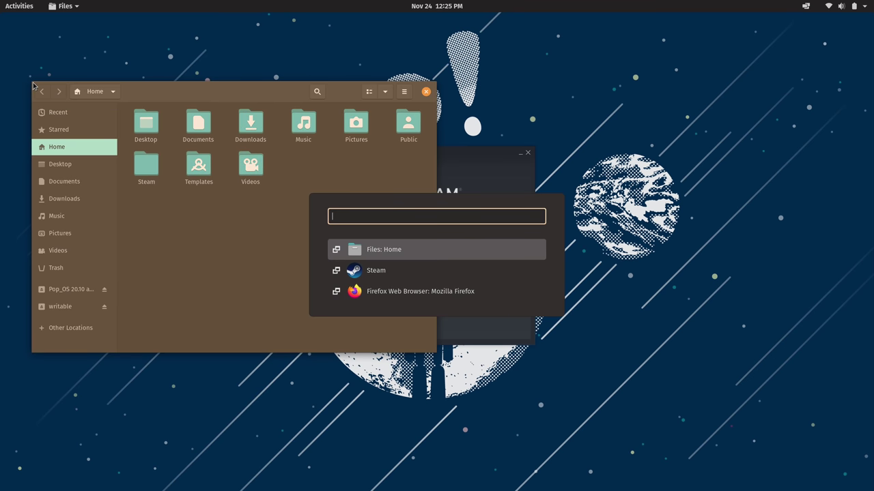
pyautogui.press('Down')
pyautogui.press('Down')
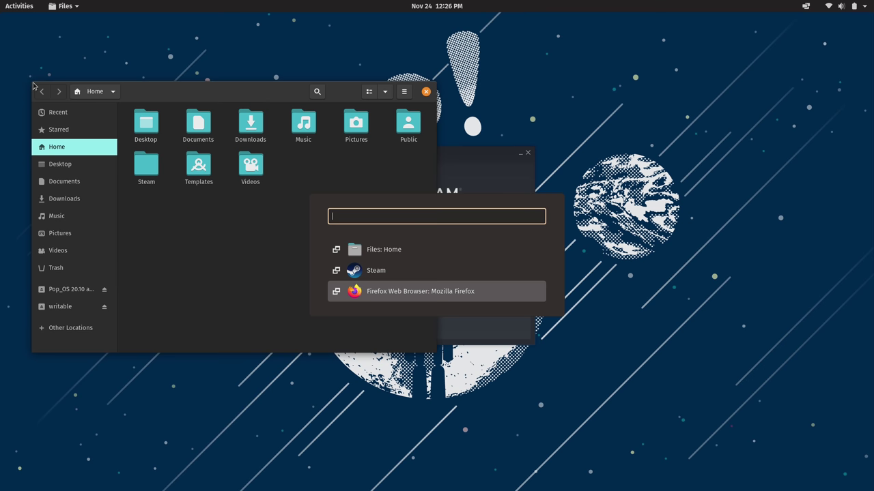
pyautogui.press('Return')
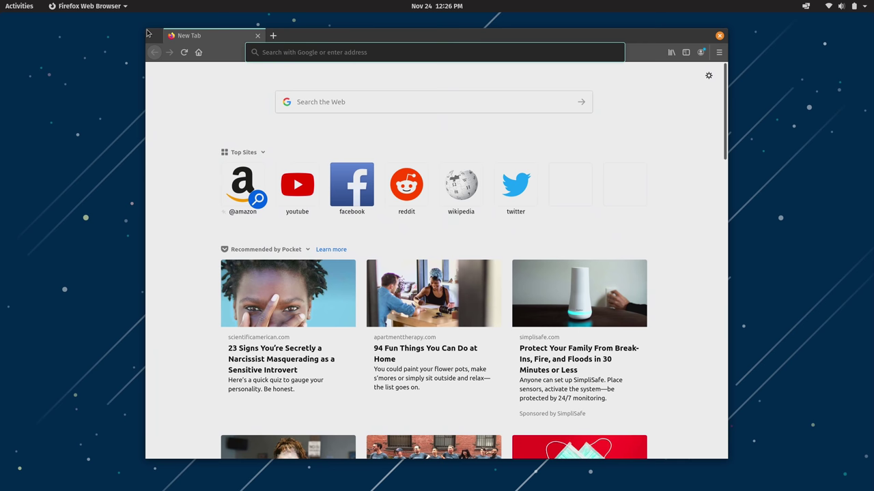
pyautogui.press('super+slash')
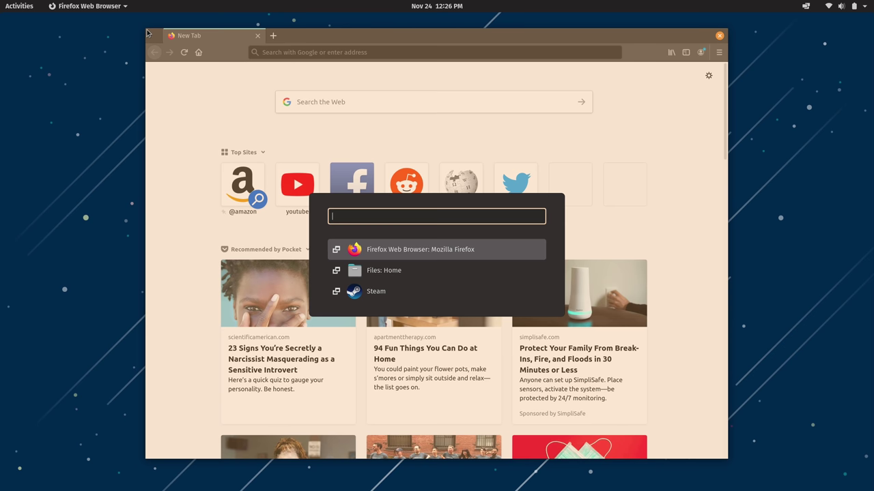
# Launch Terminal by searching 'term' in the launcher.
pyautogui.write('term')
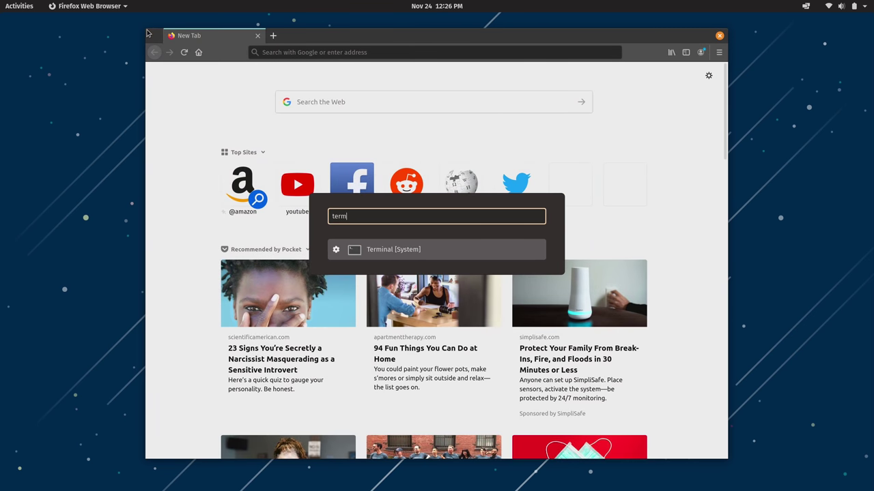
pyautogui.press('Return')
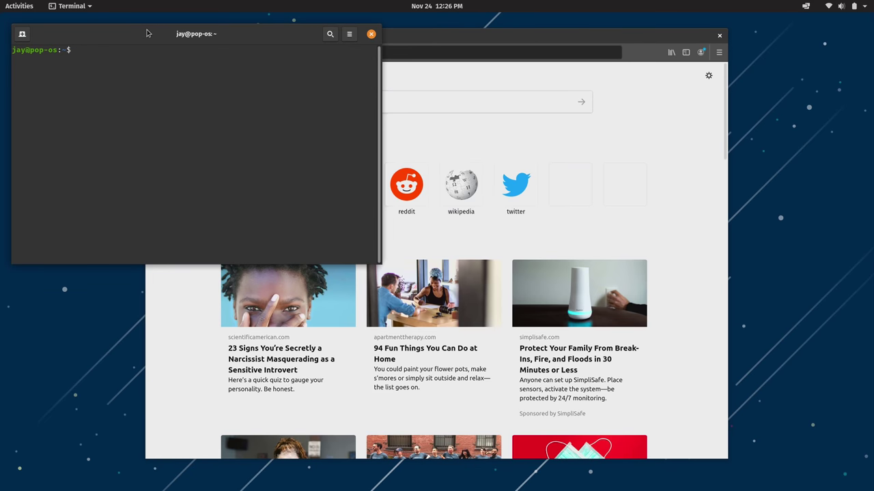
pyautogui.press('super')
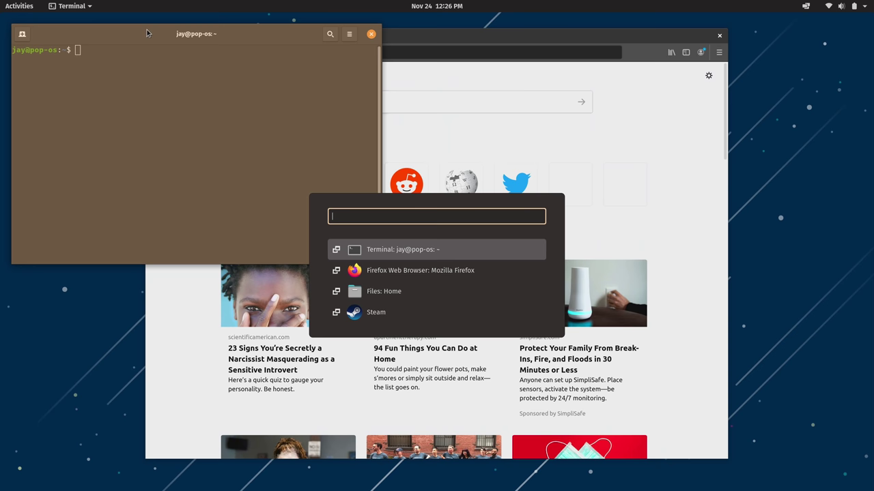
# Launch Pop!_Shop from a 'pop' launcher search, then show the Activities overview.
pyautogui.write('pop')
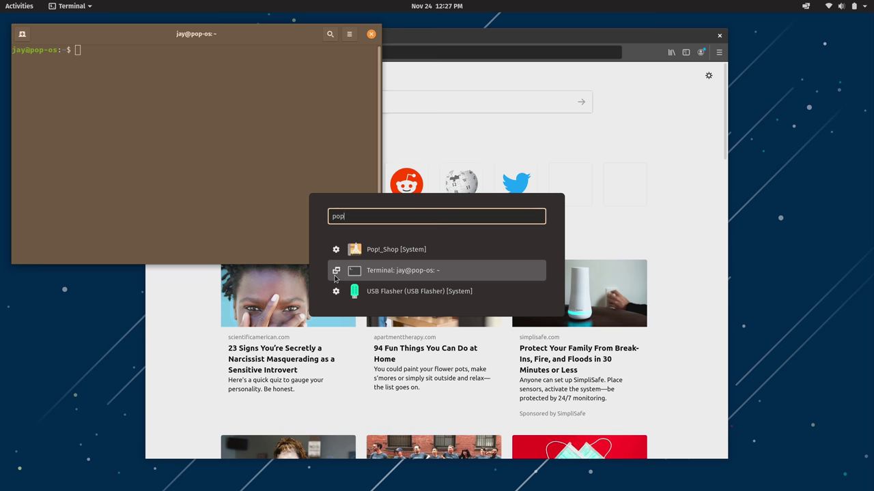
pyautogui.click(462, 256)
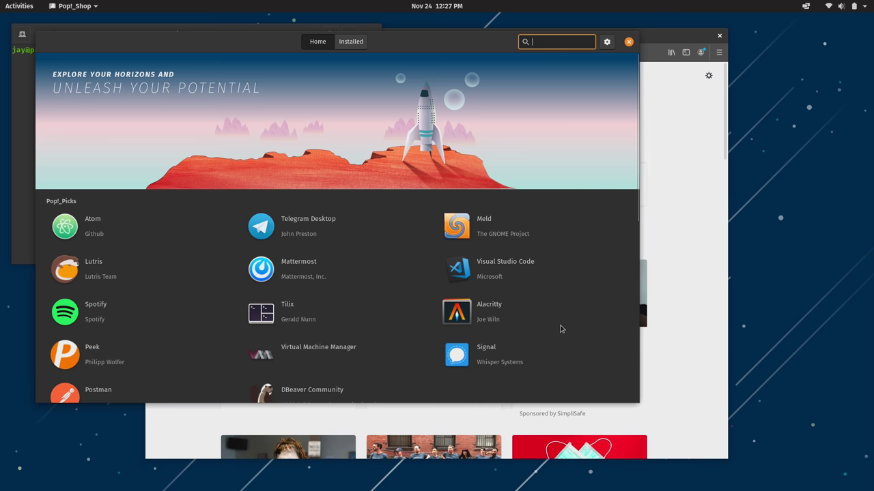
pyautogui.press('super')
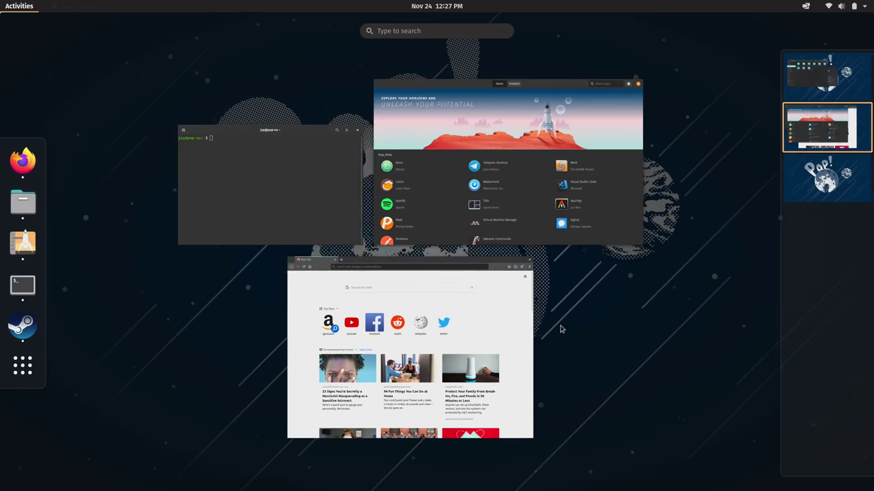
# Switch on Tile Windows in the Pop Shell menu and close Pop!_Shop.
pyautogui.press('super')
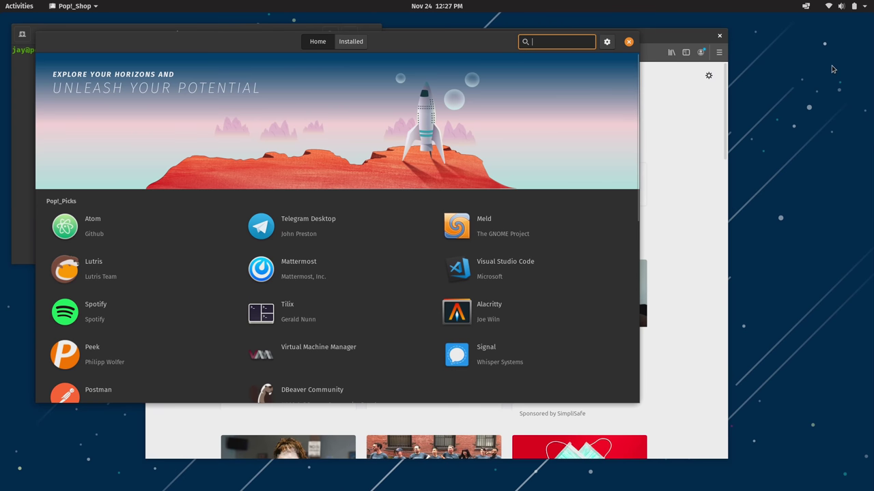
pyautogui.click(806, 5)
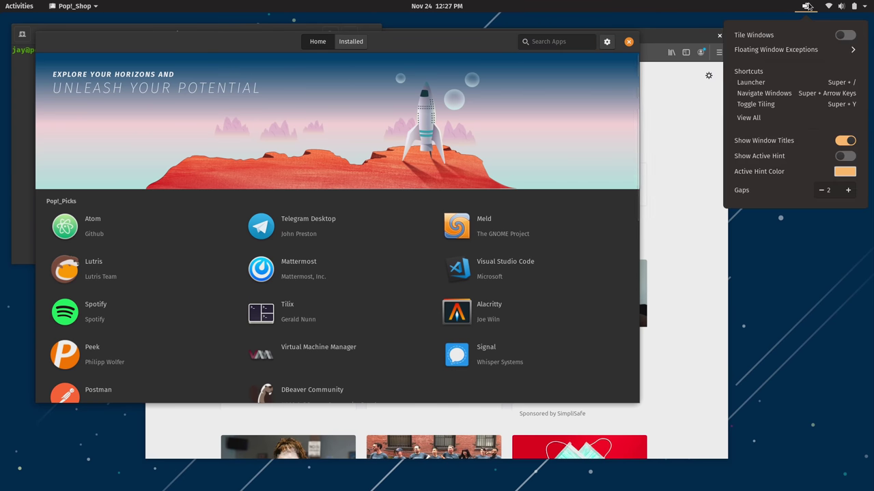
pyautogui.click(845, 35)
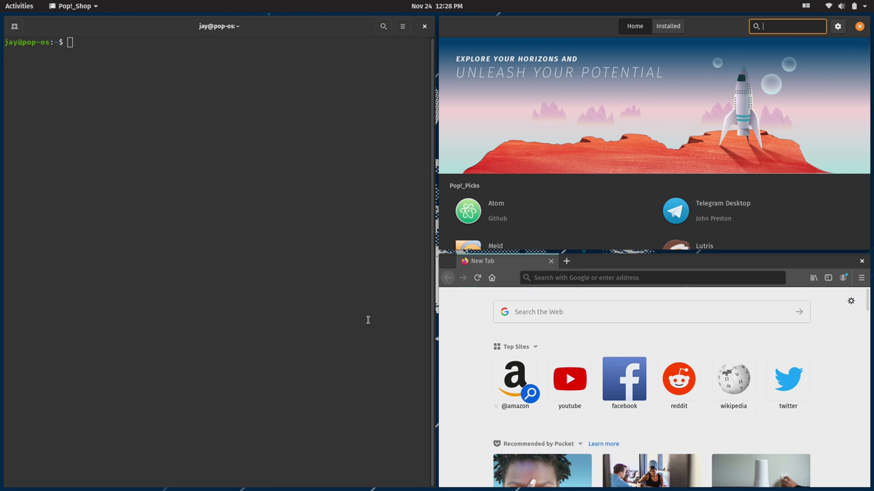
pyautogui.click(859, 26)
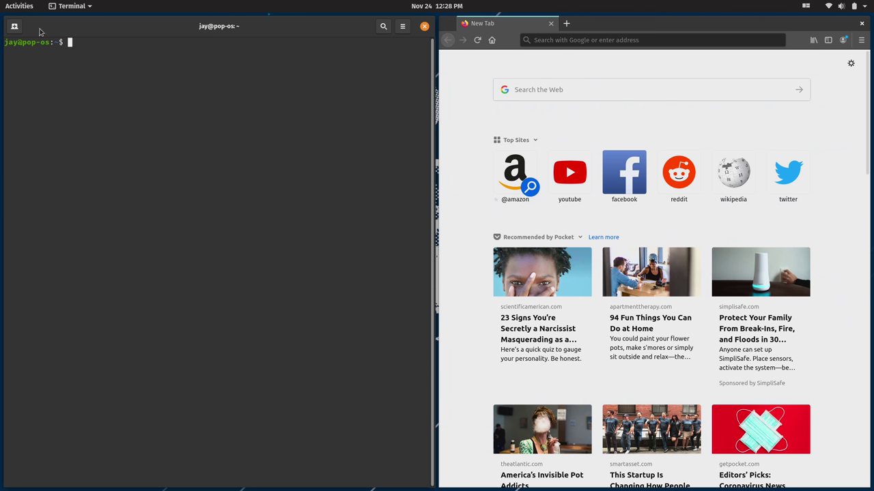
# Open a second Files window via New Window on the Files dock icon.
pyautogui.click(20, 6)
pyautogui.rightClick(37, 212)
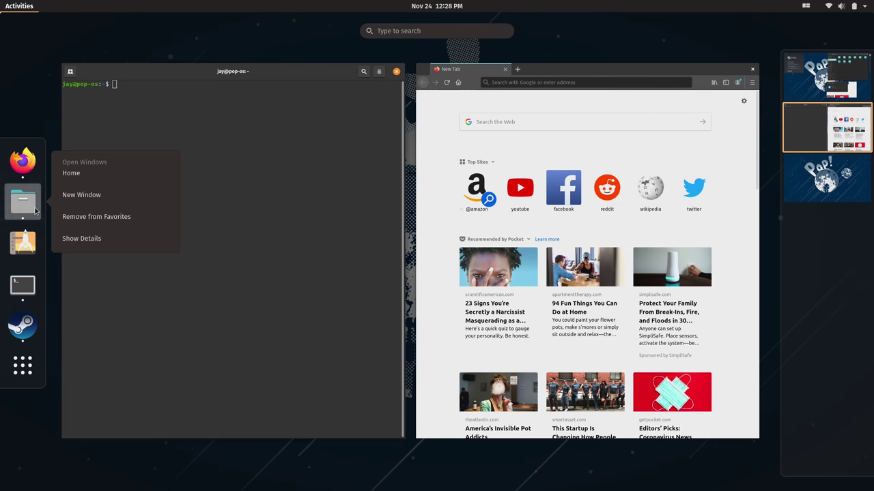
pyautogui.click(114, 198)
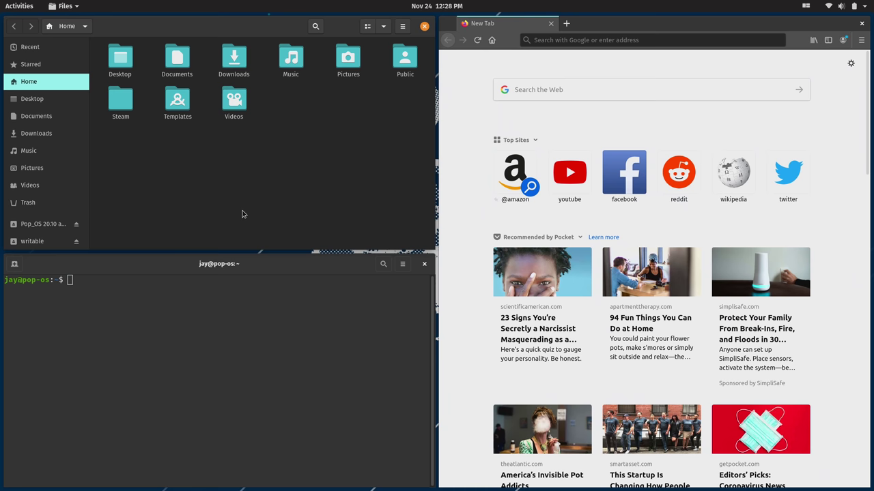
pyautogui.click(805, 6)
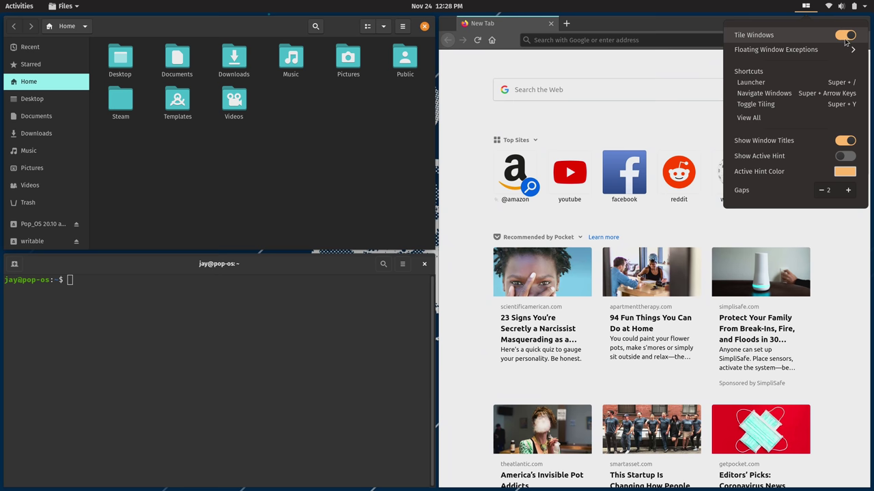
pyautogui.click(318, 311)
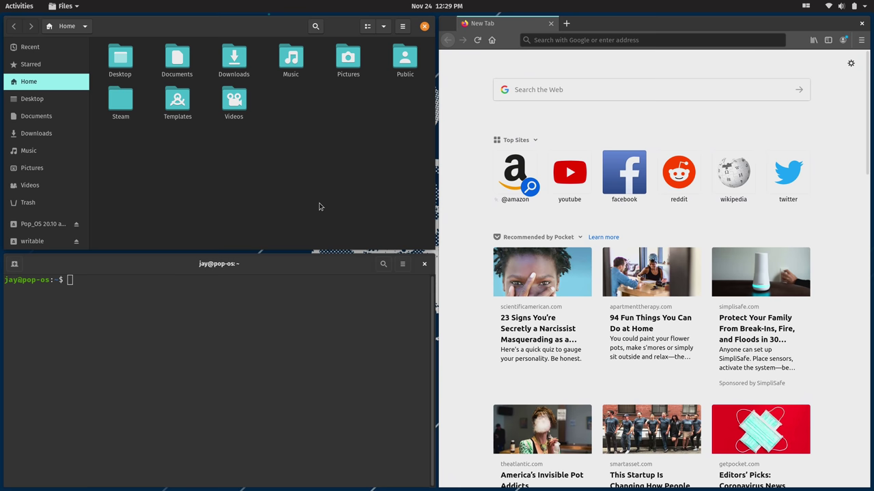
# Turn the left tile into a tabbed stack holding Files and Terminal with Super+G.
pyautogui.press('super+g')
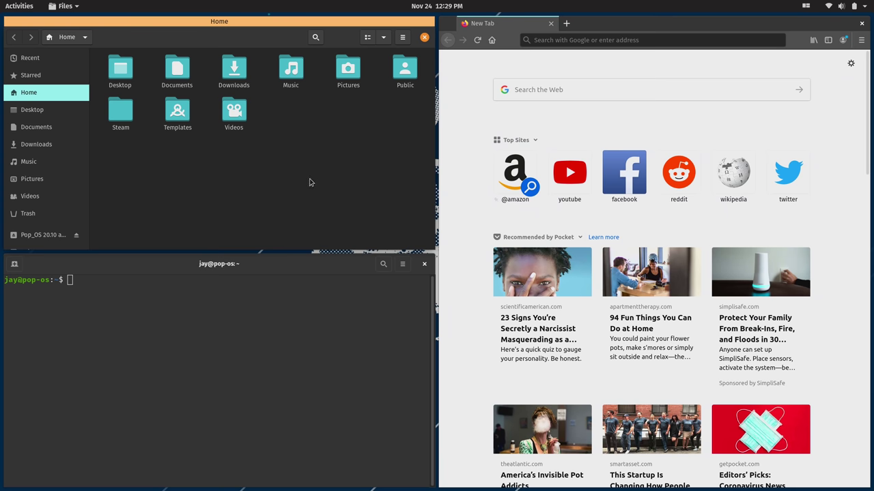
pyautogui.moveTo(273, 260); pyautogui.dragTo(274, 109)
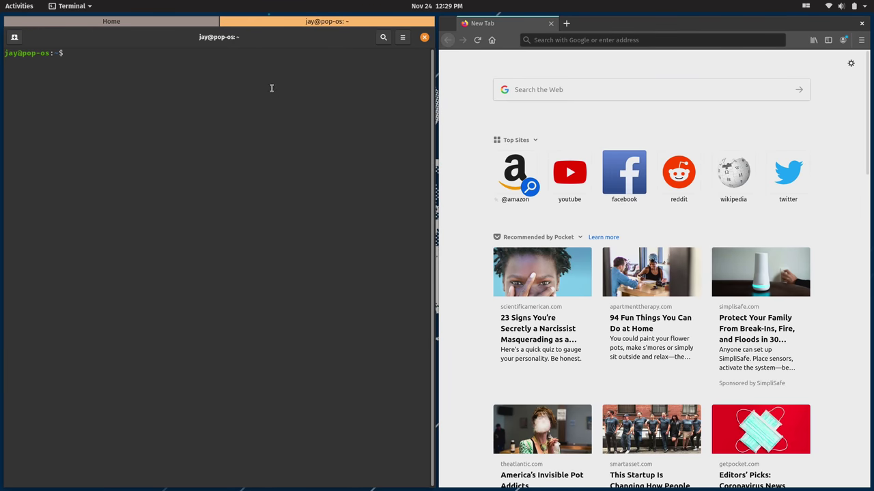
pyautogui.click(192, 21)
pyautogui.click(240, 21)
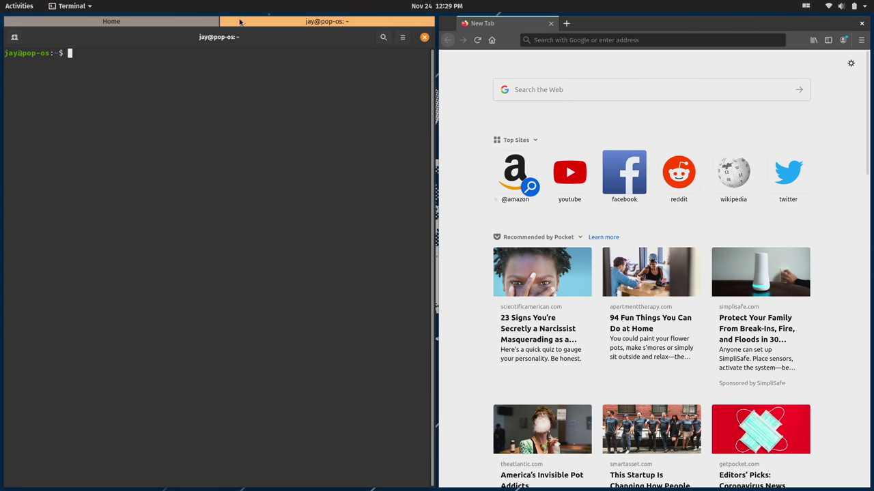
# Switch between the Files and Terminal tabs, ending on Files Home, and open the tiling menu.
pyautogui.click(192, 22)
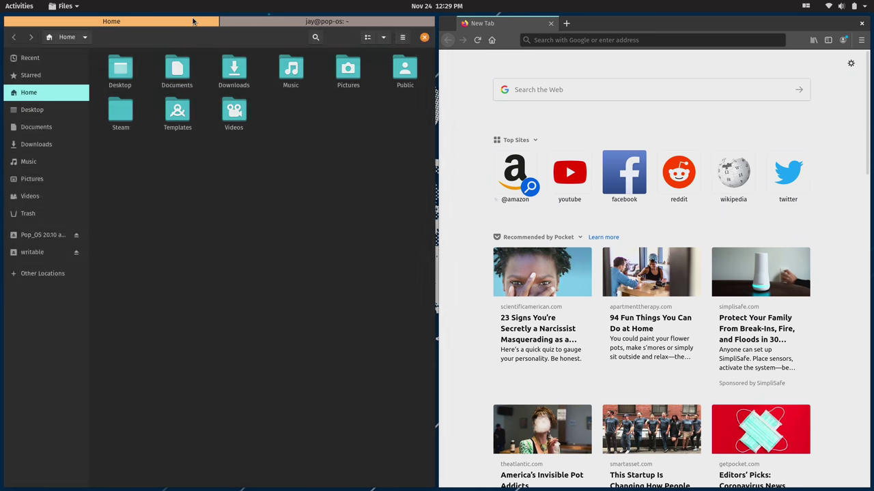
pyautogui.click(273, 24)
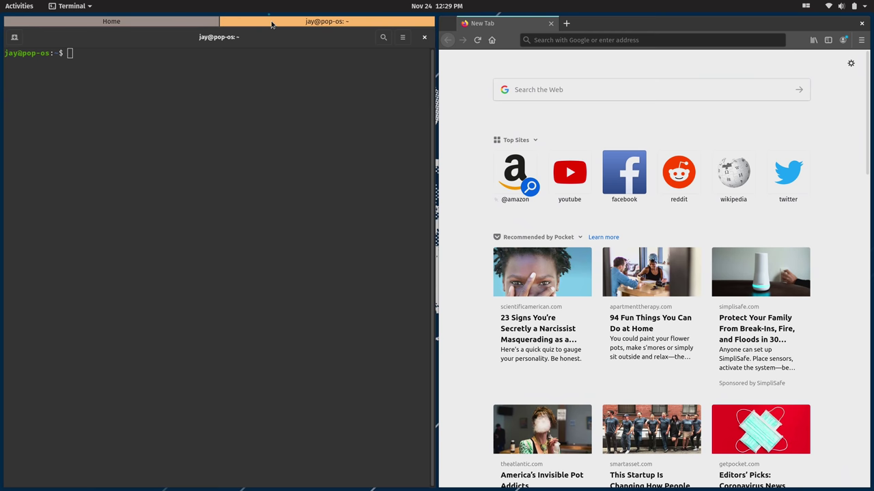
pyautogui.click(177, 21)
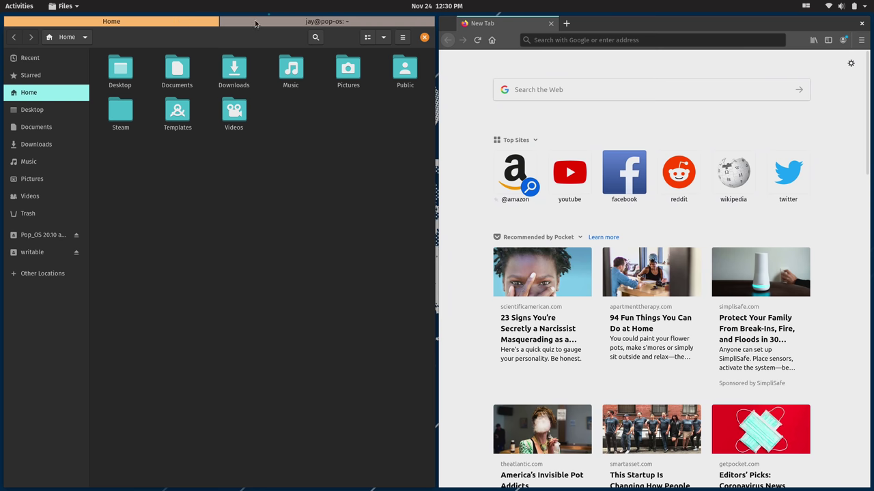
pyautogui.click(257, 22)
pyautogui.click(165, 24)
pyautogui.click(808, 6)
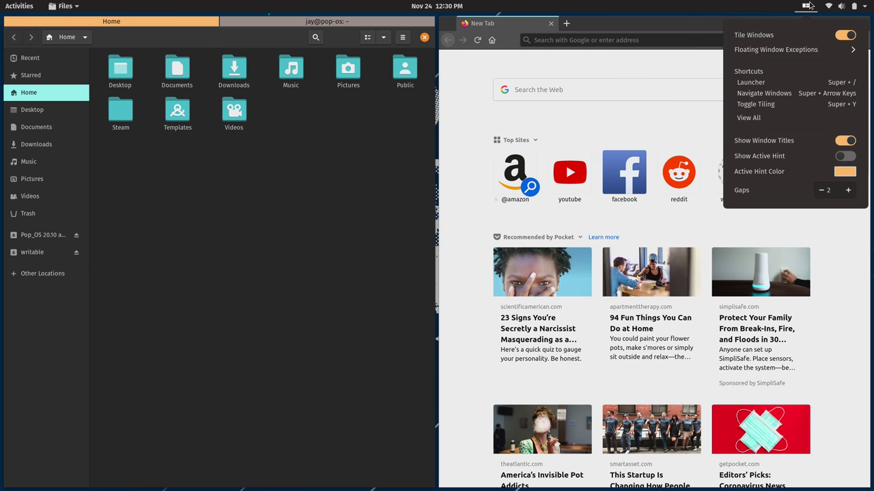
# Open the full Pop Shell shortcuts list, scroll through it, and enter adjustment mode.
pyautogui.click(750, 118)
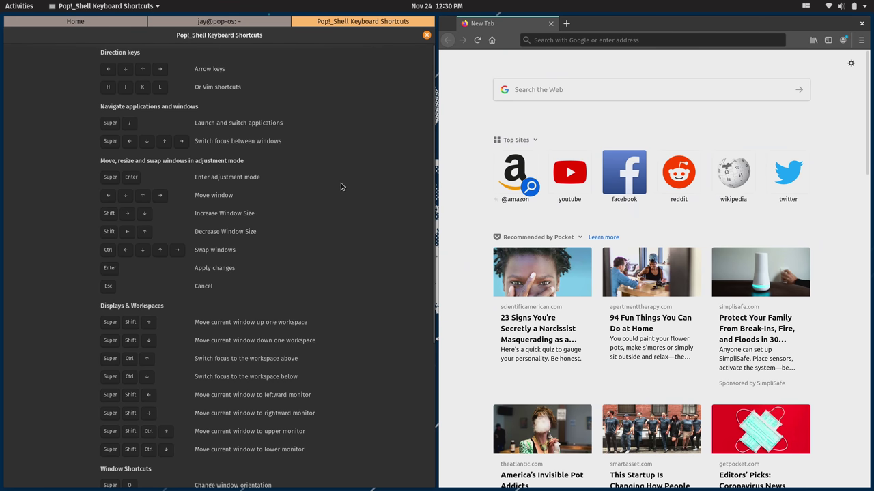
pyautogui.scroll(-6, 340, 183)
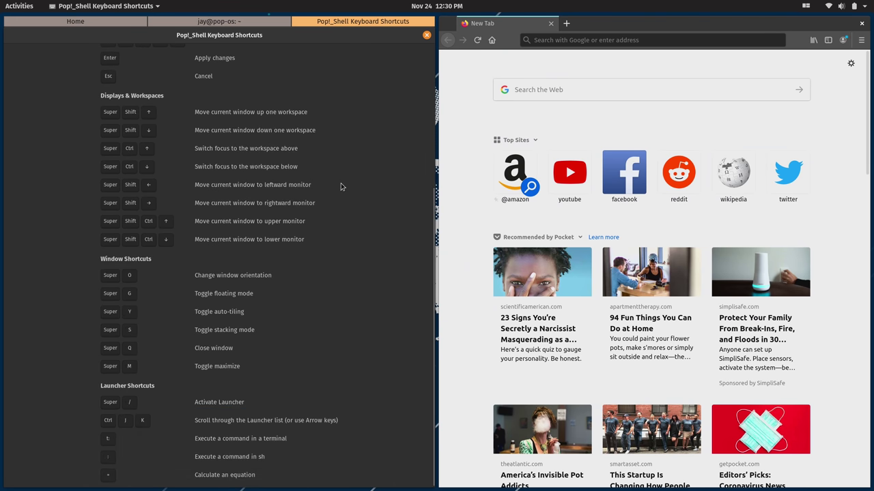
pyautogui.scroll(6, 341, 183)
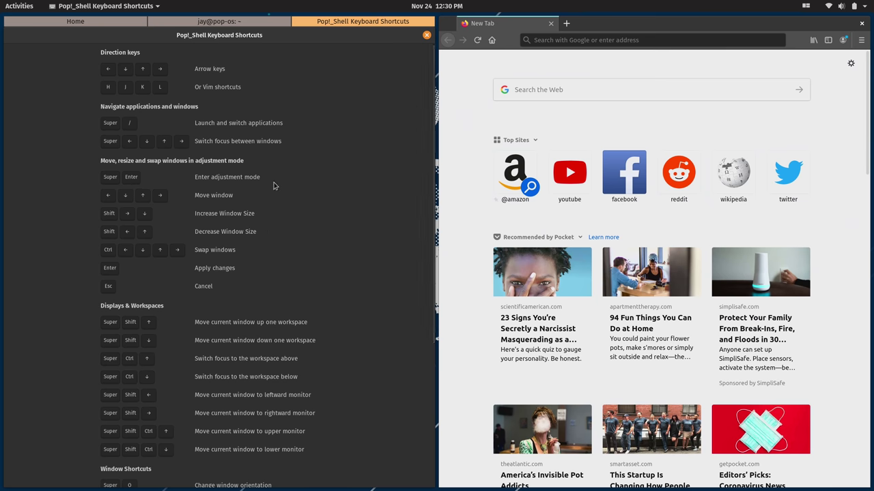
pyautogui.press('super+Return')
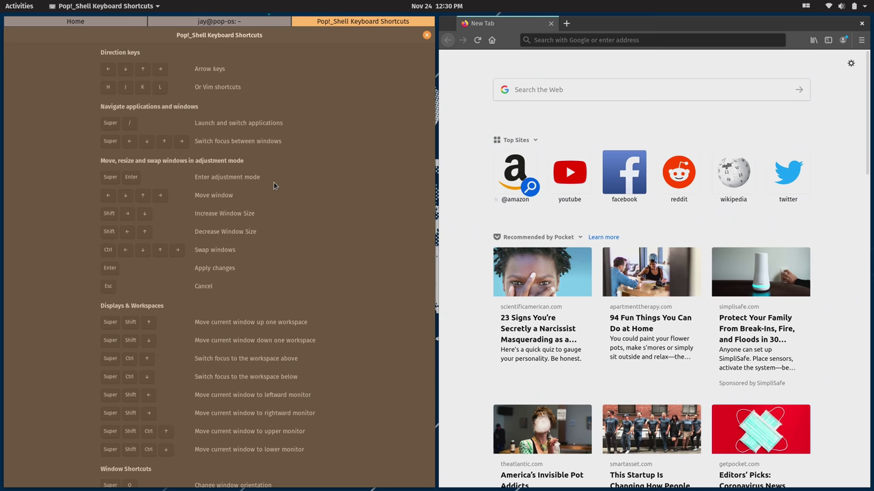
# Move the shortcuts window out of the stack below Firefox and swap their positions back and forth.
pyautogui.press('Right')
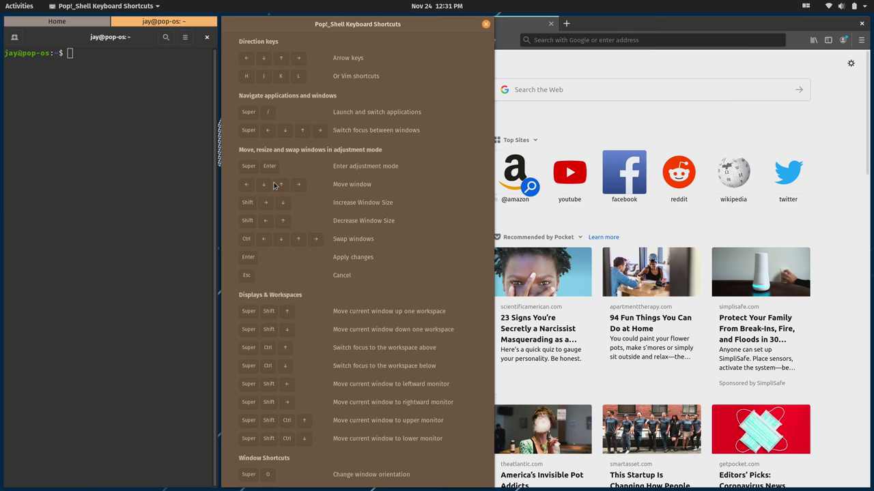
pyautogui.press('Return')
pyautogui.press('super+shift+Up')
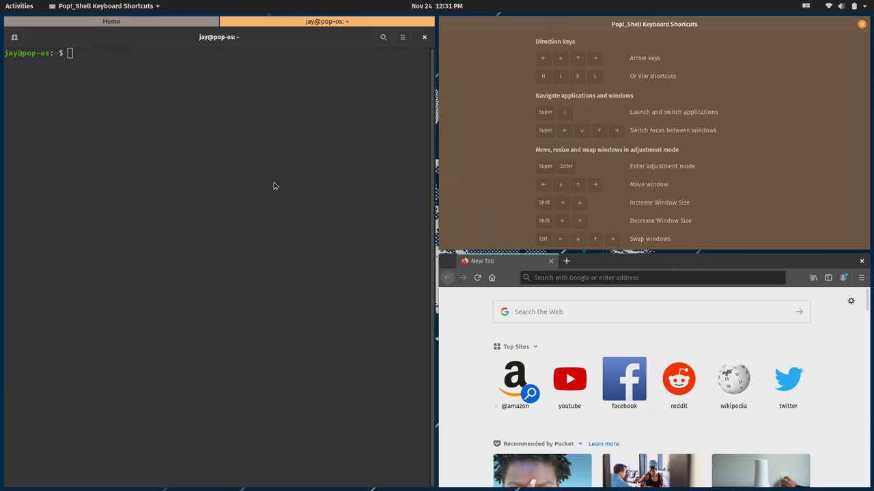
pyautogui.press('super+shift+Down')
pyautogui.press('super+shift+Up')
pyautogui.press('super+shift+Down')
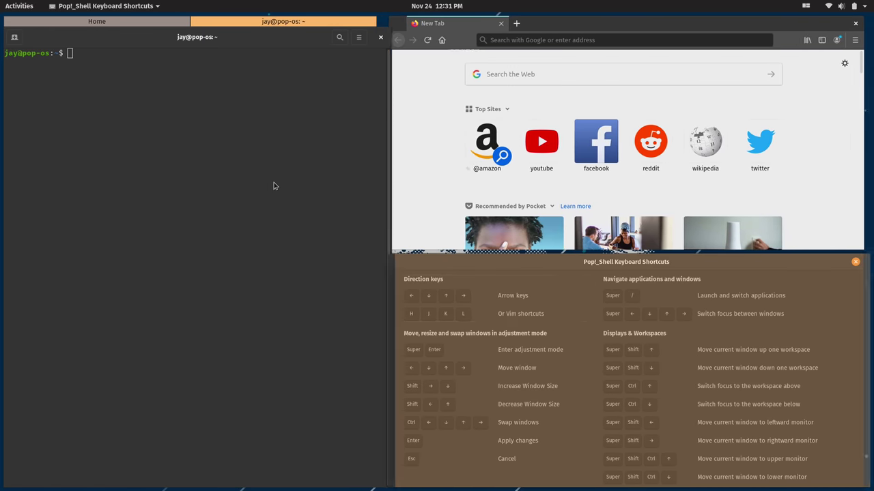
# Nudge the tile boundary, apply the layout, and close Firefox and the shortcuts window.
pyautogui.hotkey('shift', 'Right')
pyautogui.hotkey('shift', 'Right')
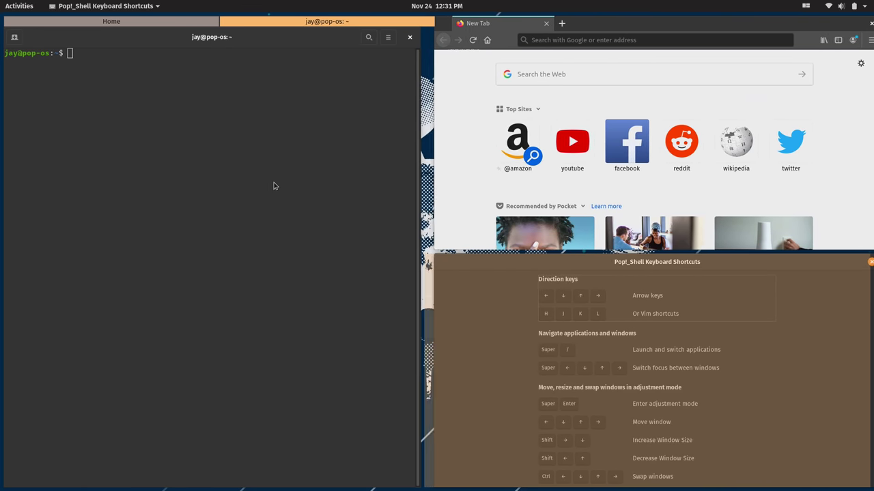
pyautogui.hotkey('shift', 'Right')
pyautogui.hotkey('shift', 'Left')
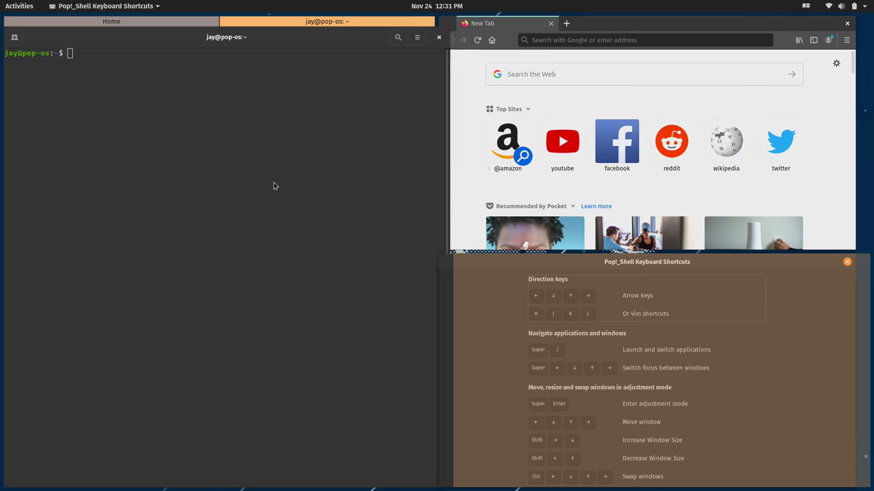
pyautogui.press('Return')
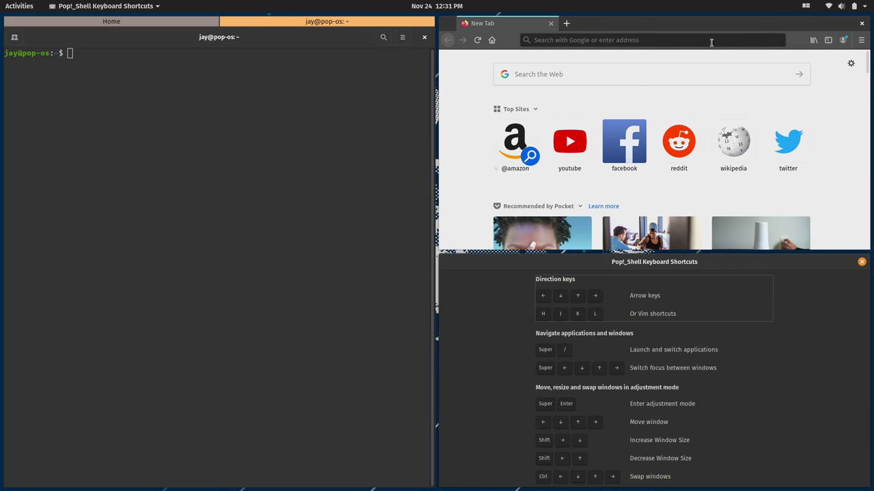
pyautogui.click(862, 23)
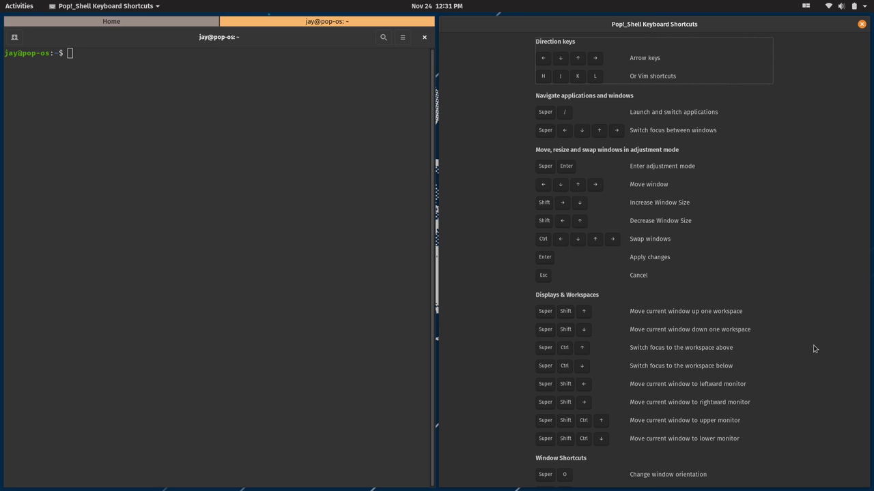
pyautogui.click(861, 24)
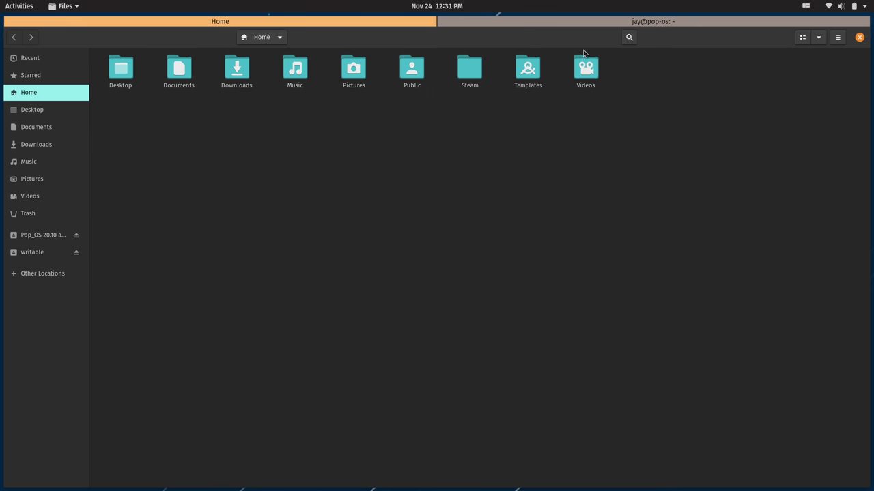
# Close the Files window and then the Terminal window.
pyautogui.click(860, 37)
pyautogui.click(859, 38)
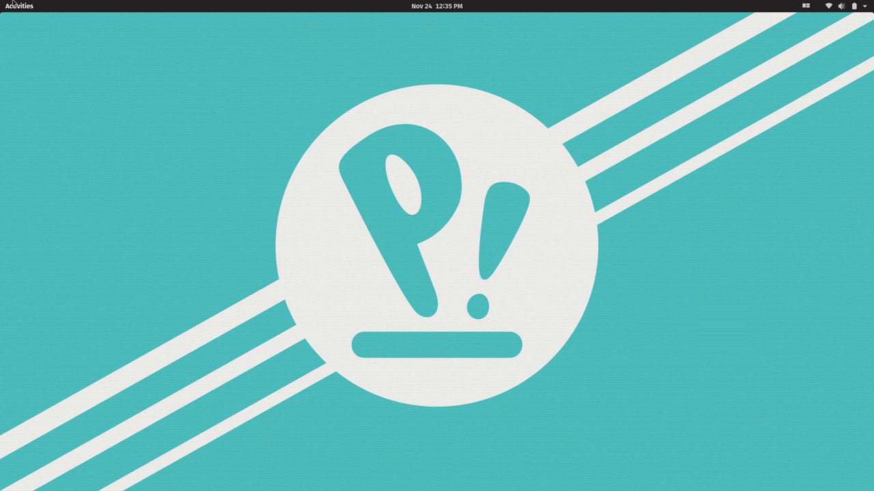
# Launch Firefox Web Browser from the Activities application grid.
pyautogui.moveTo(1, 6)
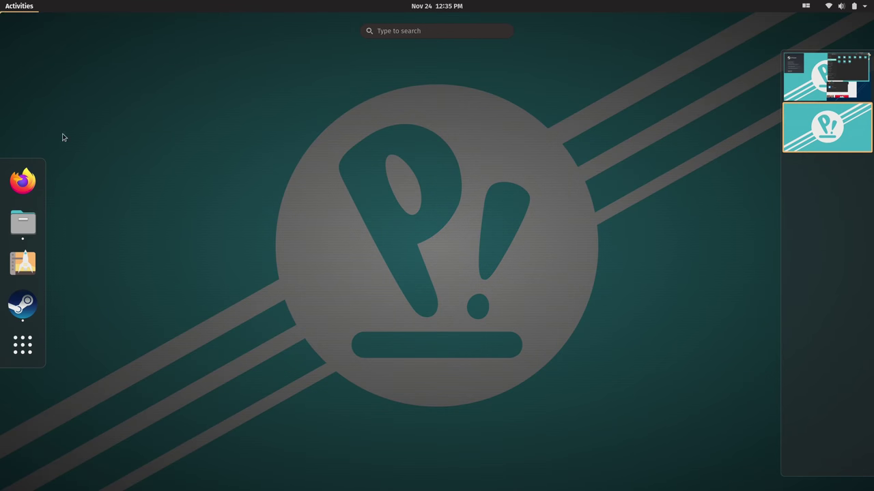
pyautogui.click(22, 345)
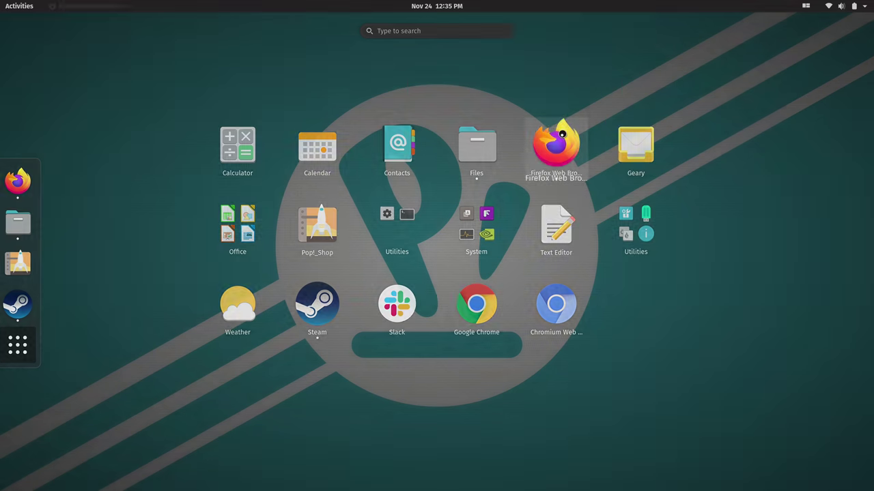
pyautogui.click(563, 137)
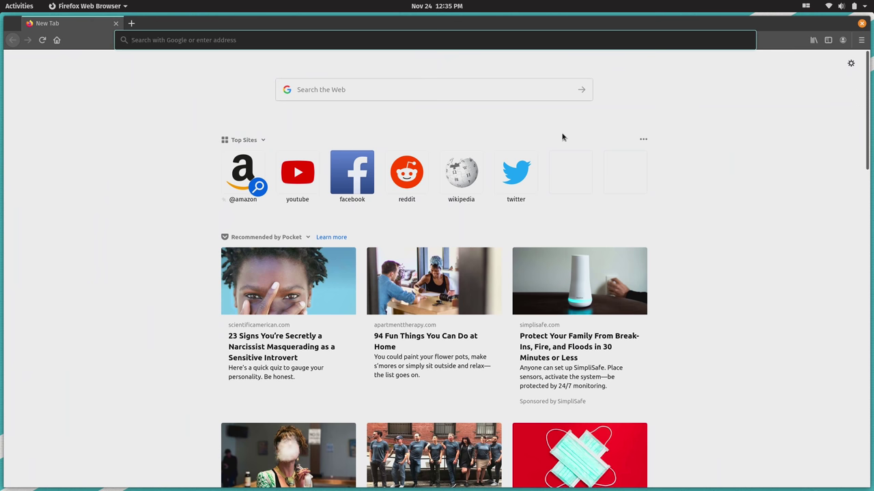
# Load learnlinux.tv in Firefox, then close the browser window.
pyautogui.write('learnlinux.')
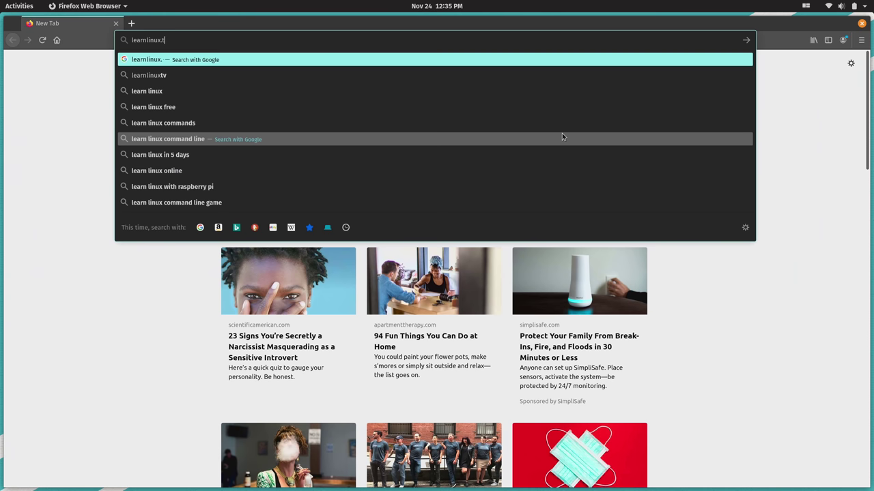
pyautogui.write('tv')
pyautogui.press('Return')
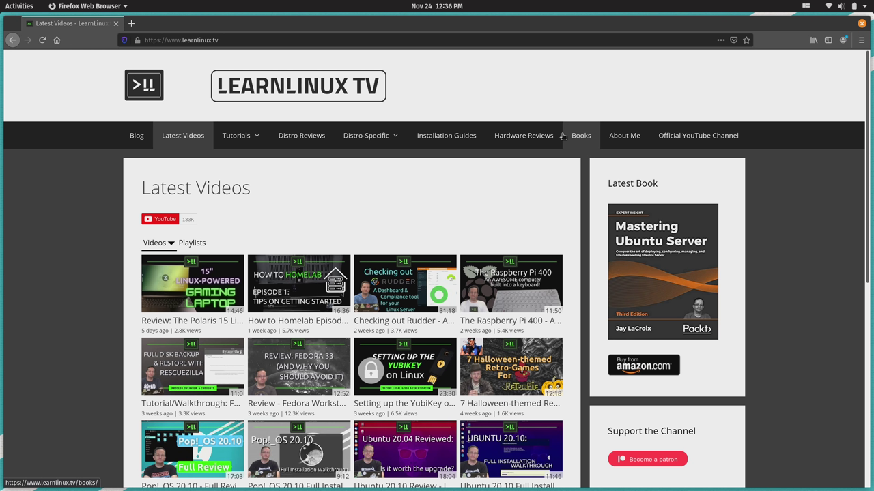
pyautogui.click(861, 23)
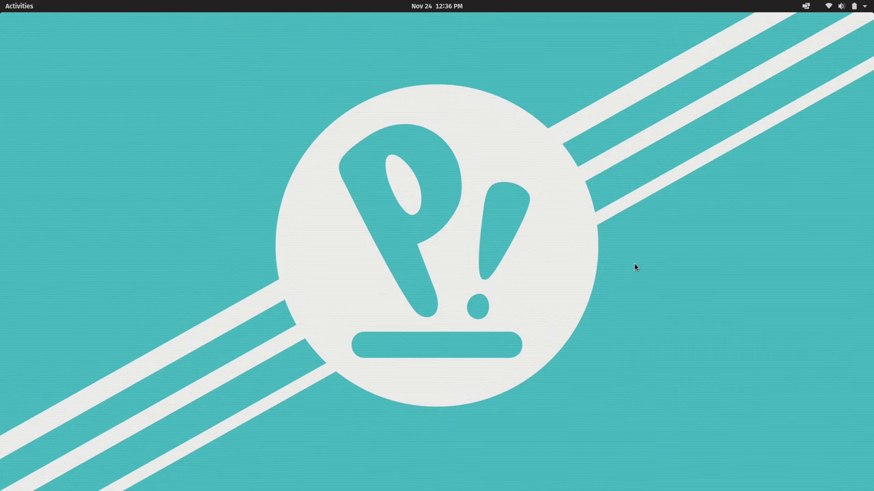
# Start LibreOffice Writer from the Office folder in the Activities app grid.
pyautogui.click(17, 6)
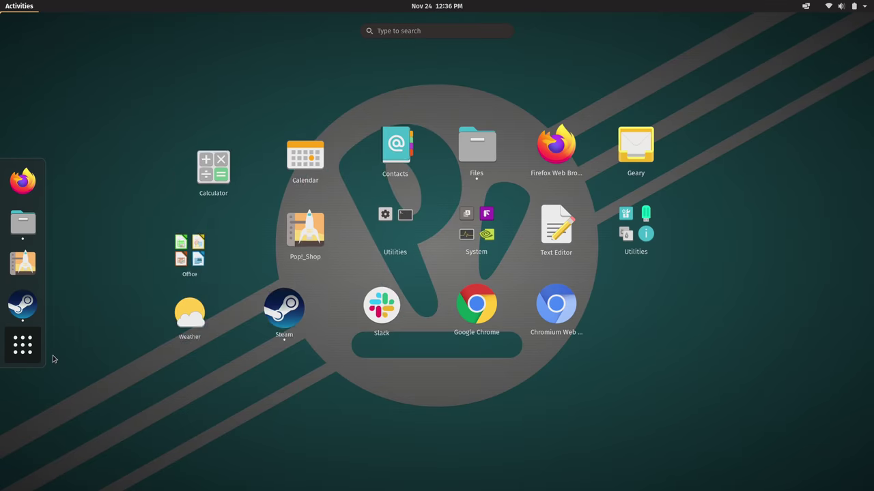
pyautogui.click(236, 232)
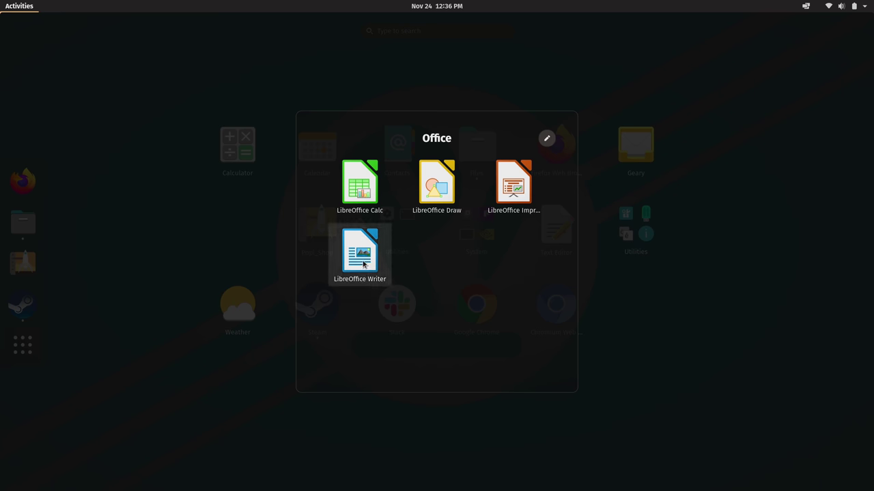
pyautogui.click(363, 265)
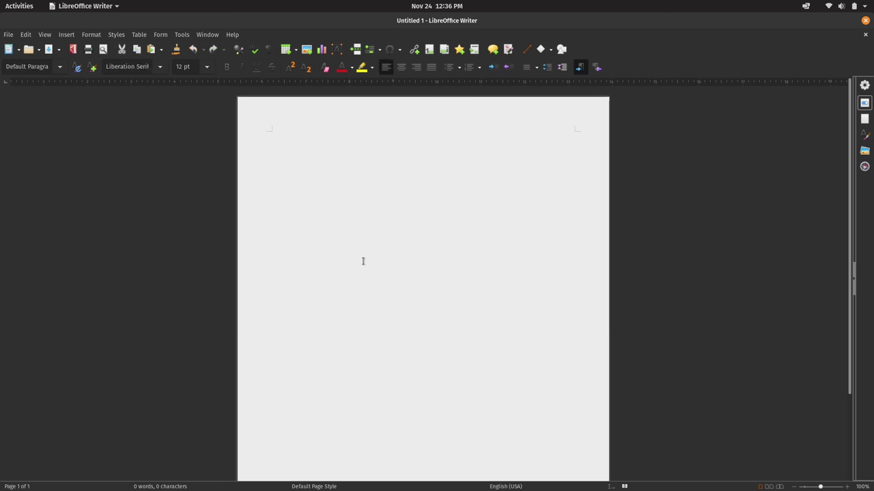
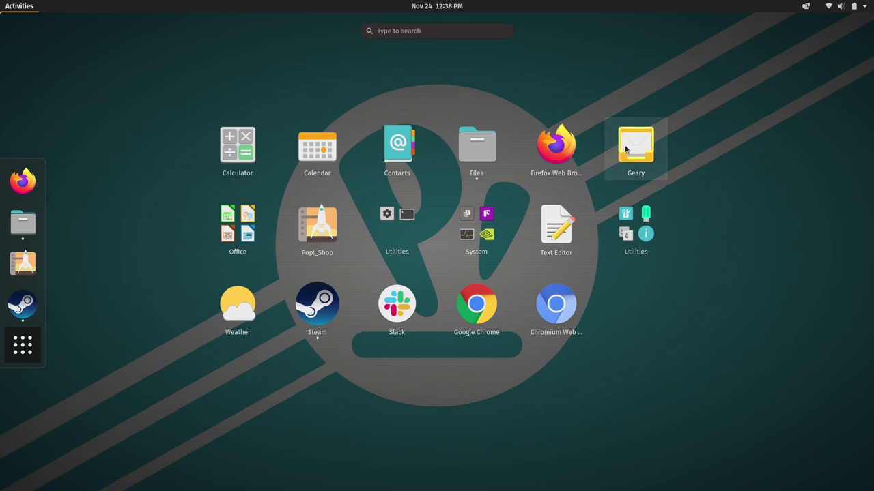
# Open Geary, abandon the Gmail sign-in, and close Geary without adding any account.
pyautogui.click(639, 148)
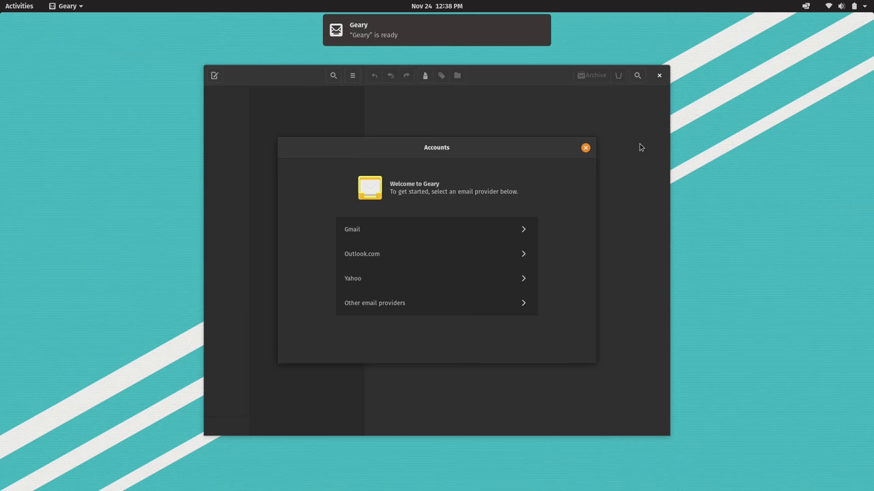
pyautogui.click(506, 231)
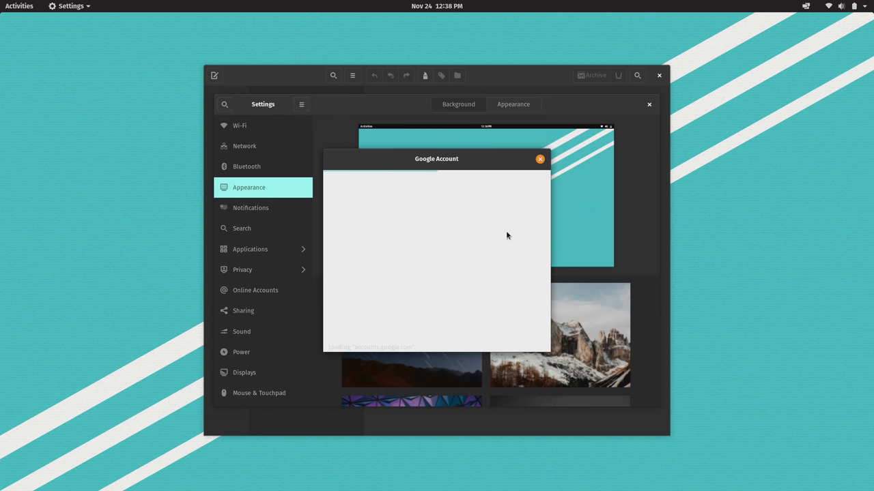
pyautogui.click(540, 160)
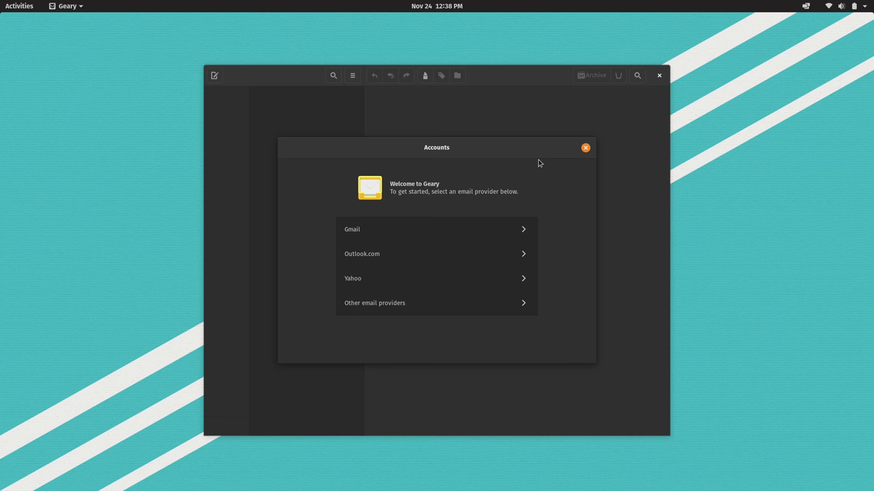
pyautogui.click(588, 151)
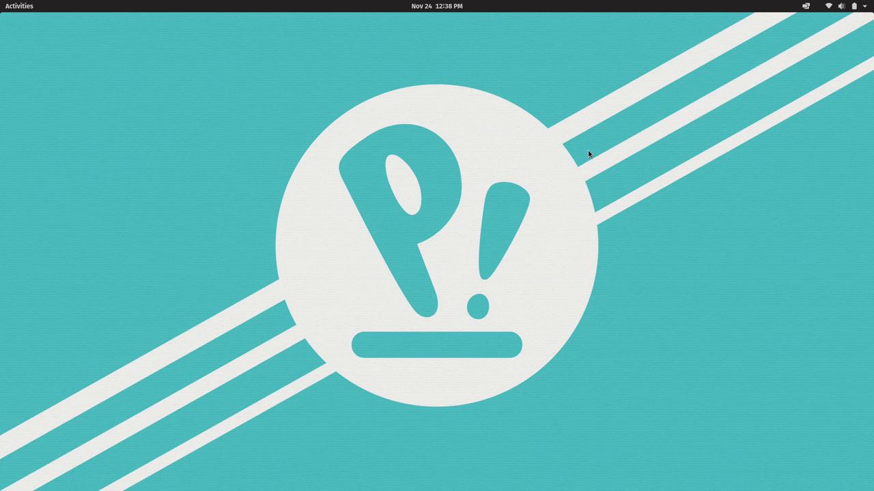
pyautogui.click(20, 6)
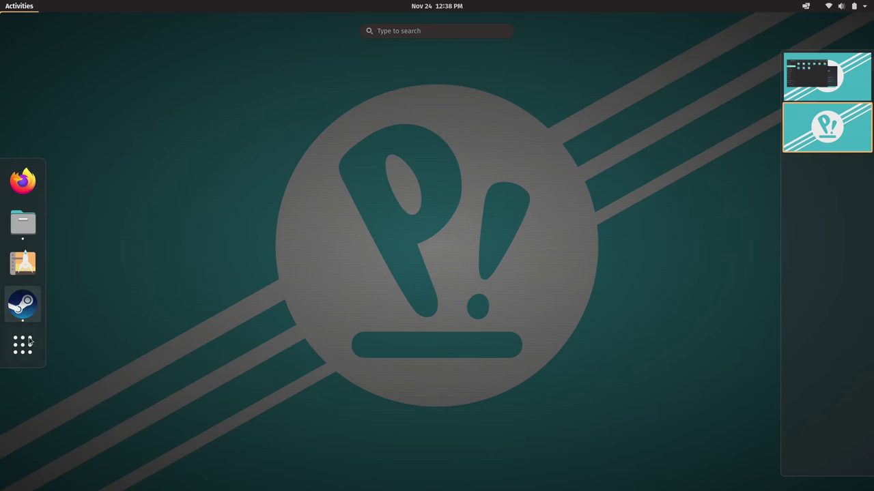
pyautogui.click(29, 344)
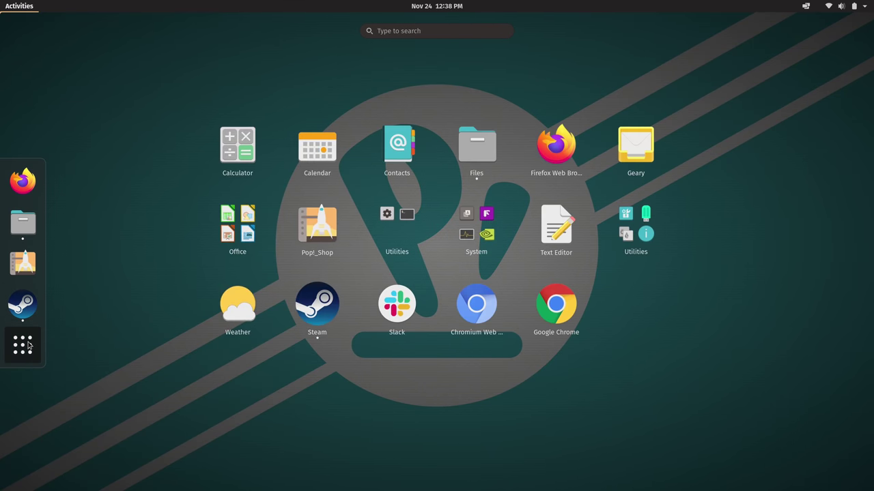
pyautogui.click(243, 312)
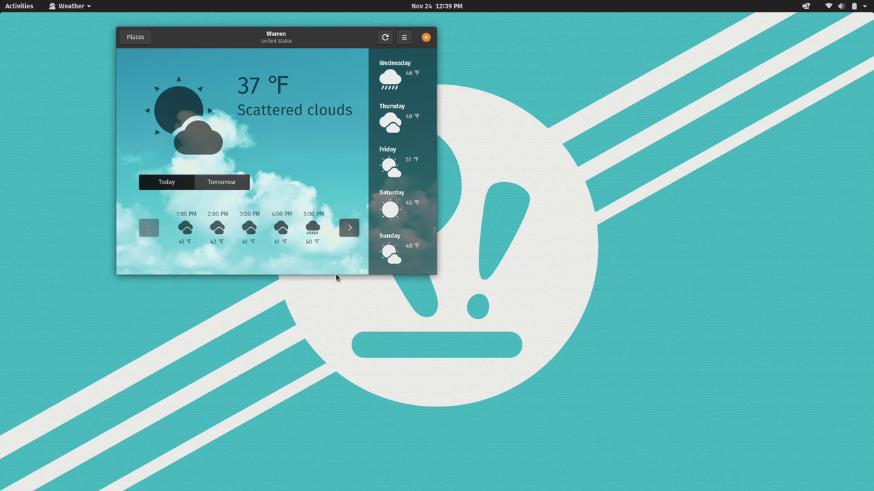
pyautogui.click(425, 39)
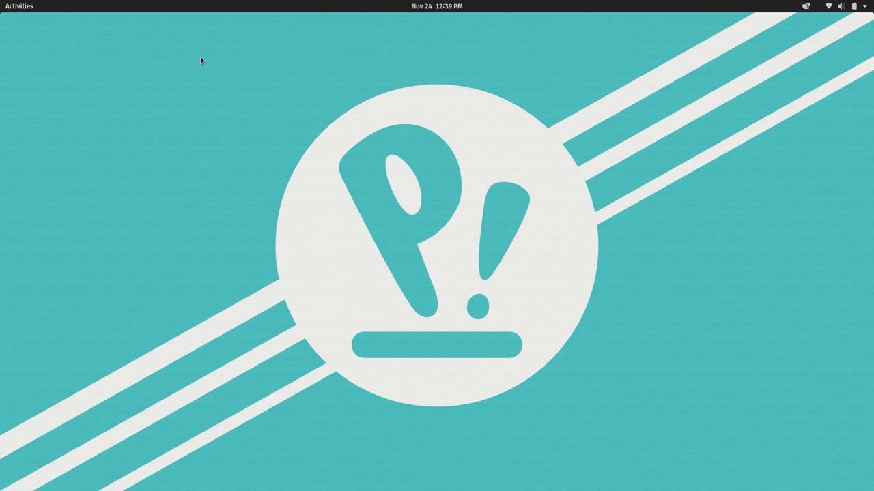
pyautogui.click(19, 6)
pyautogui.click(9, 349)
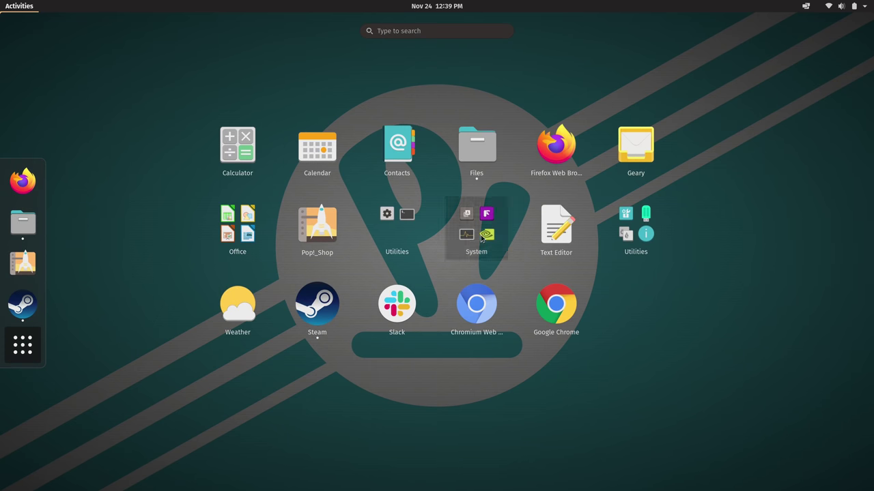
pyautogui.click(471, 228)
pyautogui.click(529, 185)
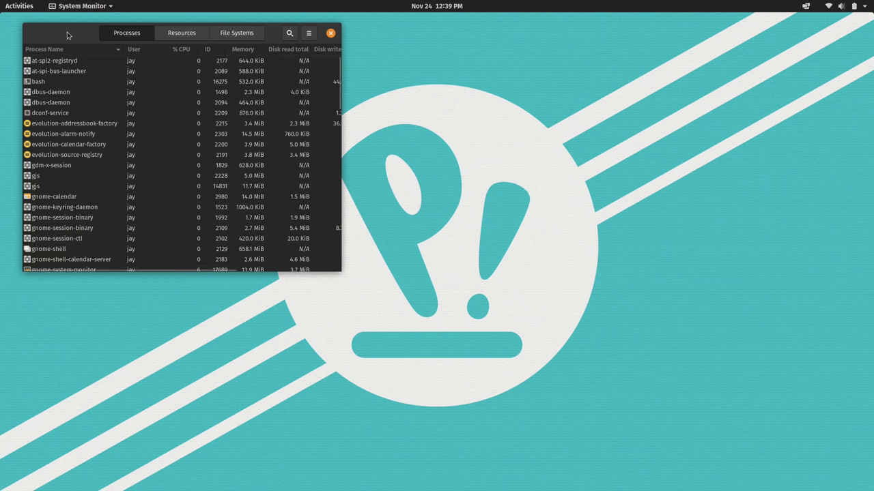
pyautogui.moveTo(88, 36); pyautogui.dragTo(267, 75)
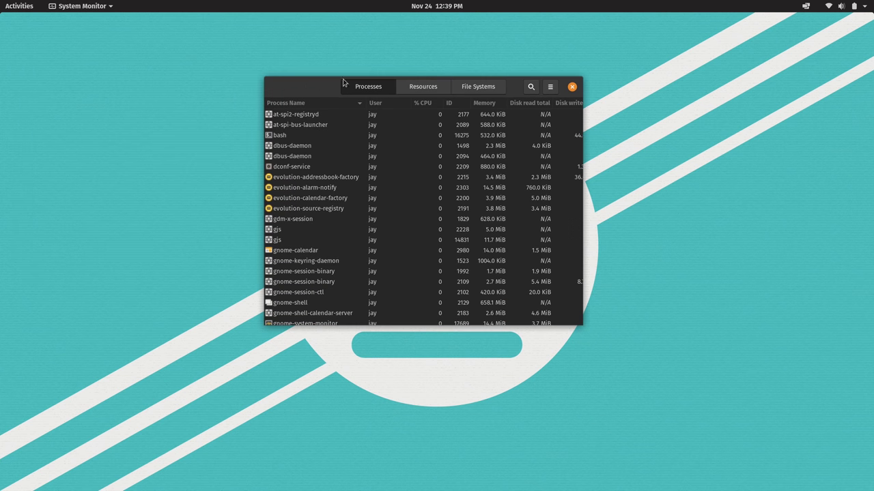
pyautogui.click(423, 87)
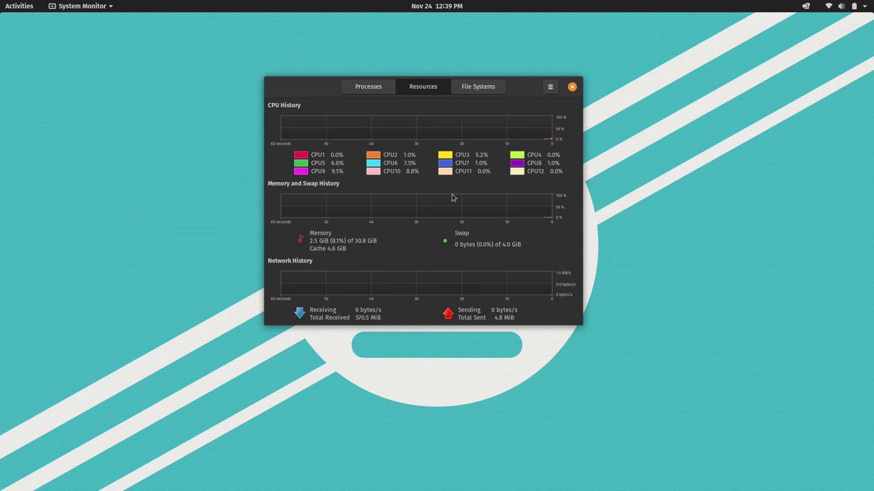
pyautogui.click(478, 87)
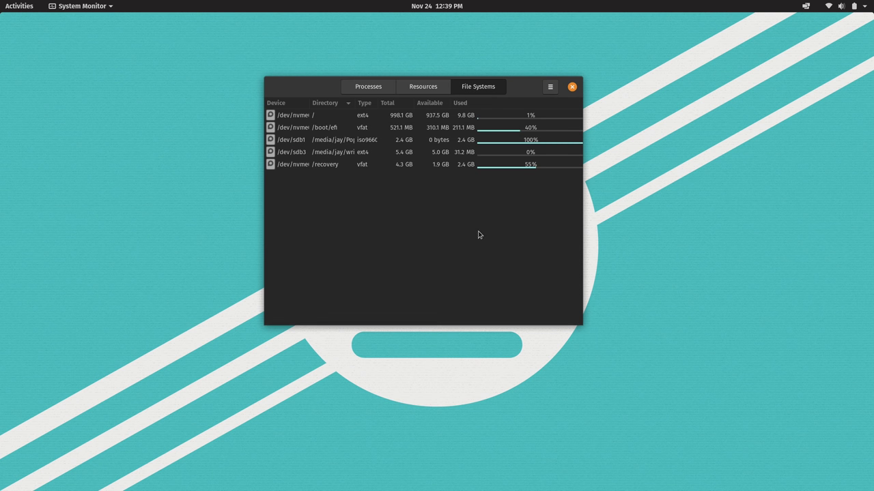
pyautogui.click(434, 88)
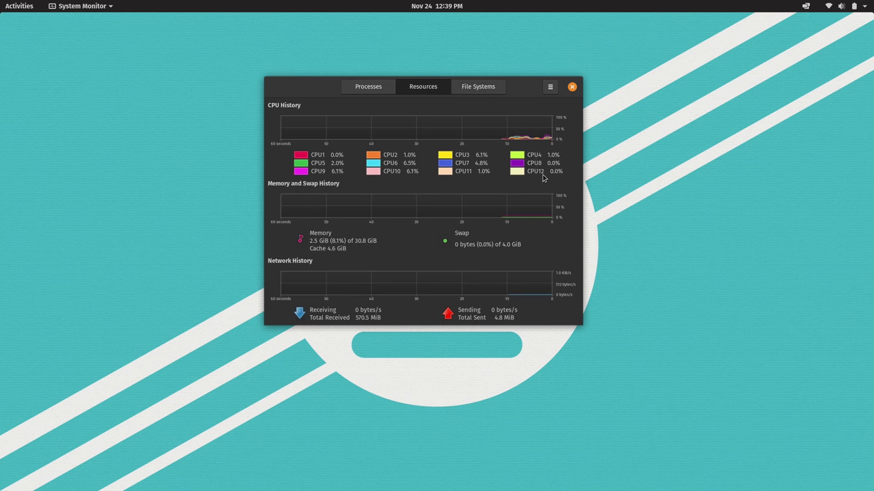
pyautogui.click(372, 86)
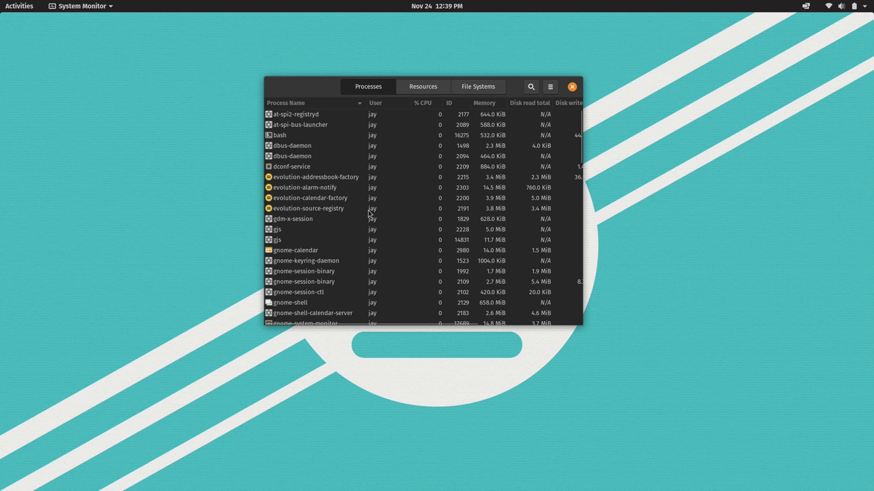
pyautogui.click(571, 89)
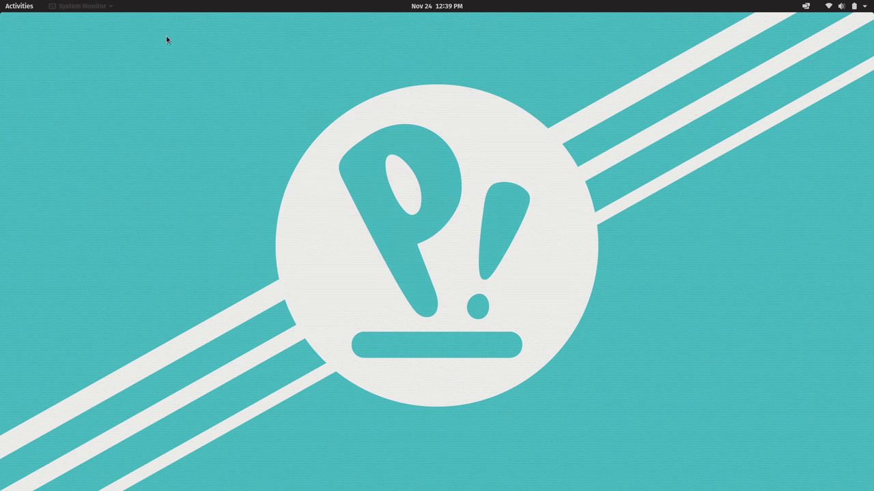
# Open NVIDIA X Server Settings and view GPU 0's thermal readings (GTX 1050 Ti, 48 °C).
pyautogui.click(19, 6)
pyautogui.click(26, 349)
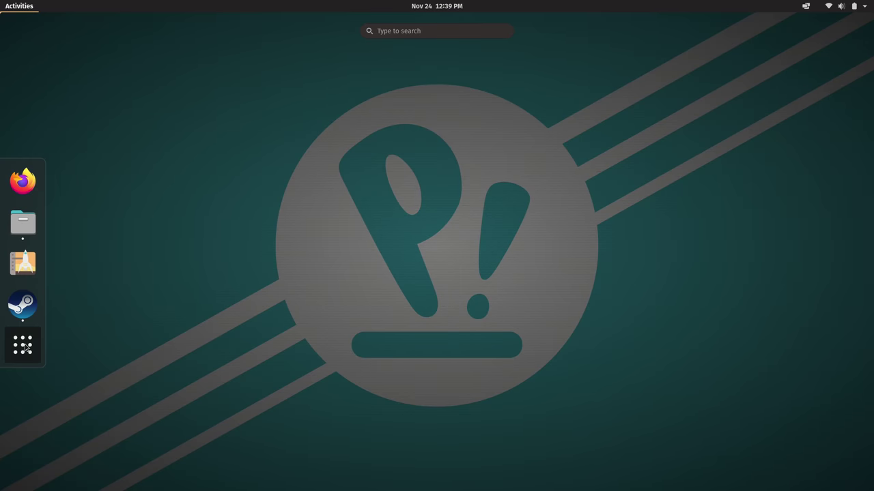
pyautogui.click(495, 250)
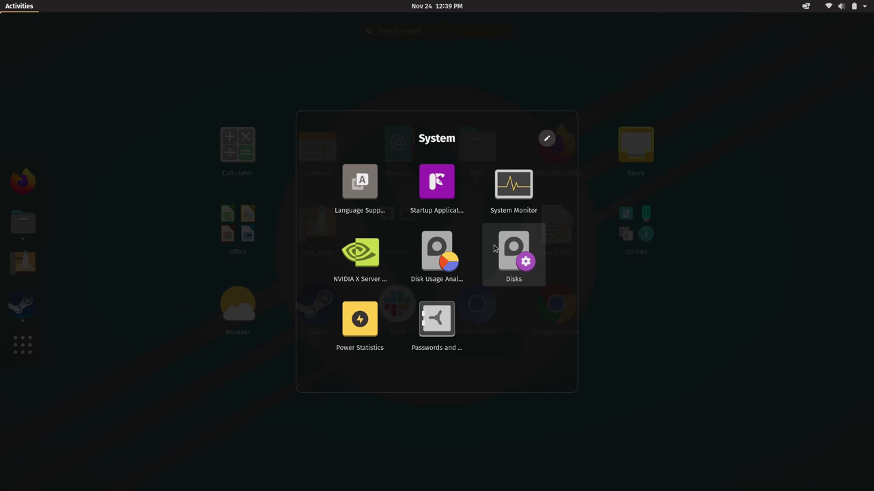
pyautogui.click(355, 262)
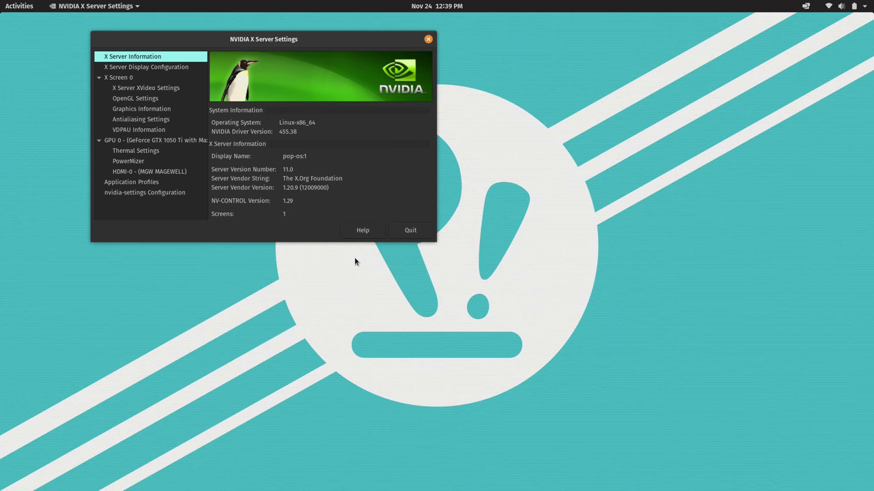
pyautogui.click(175, 141)
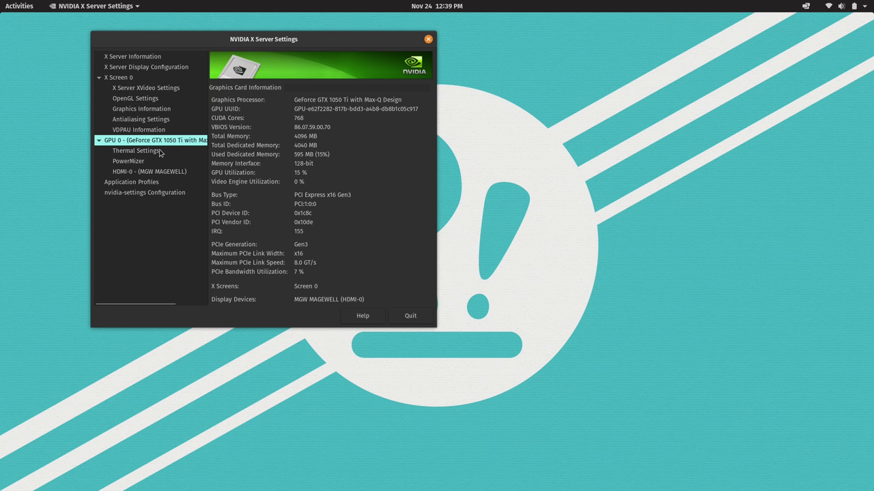
pyautogui.click(160, 152)
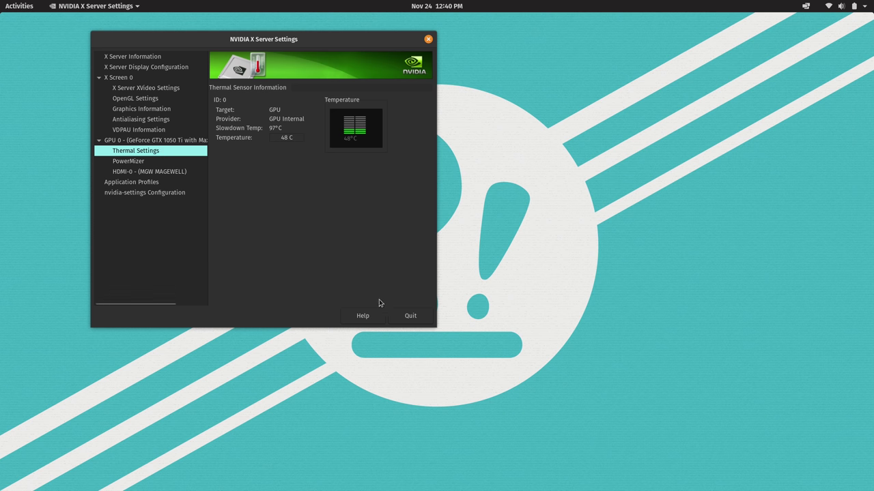
# Quit NVIDIA X Server Settings and bring up the Activities overview.
pyautogui.click(408, 316)
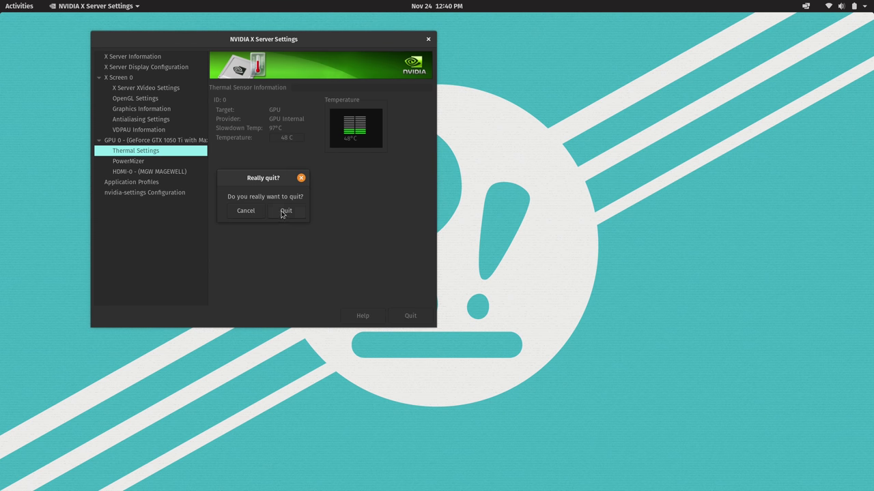
pyautogui.click(286, 211)
pyautogui.click(19, 7)
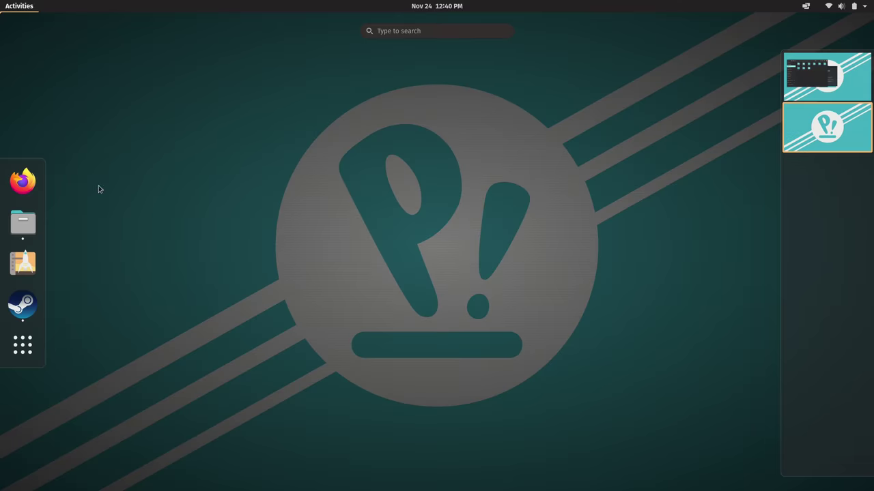
# Open Pop!_Shop, centre and enlarge its window, then close it.
pyautogui.click(22, 344)
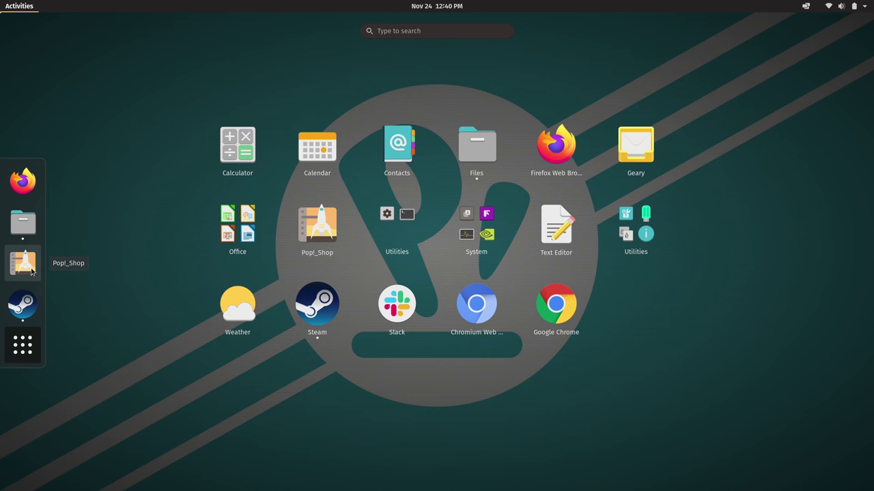
pyautogui.click(31, 271)
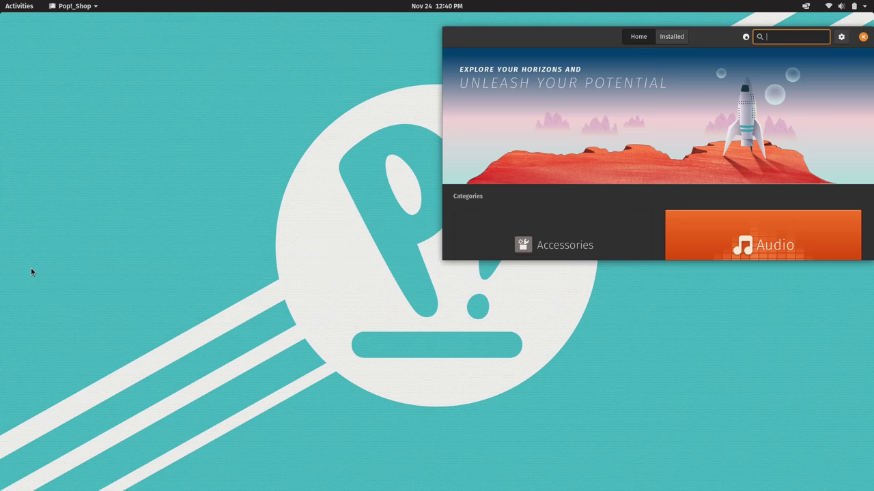
pyautogui.moveTo(525, 39); pyautogui.dragTo(279, 98)
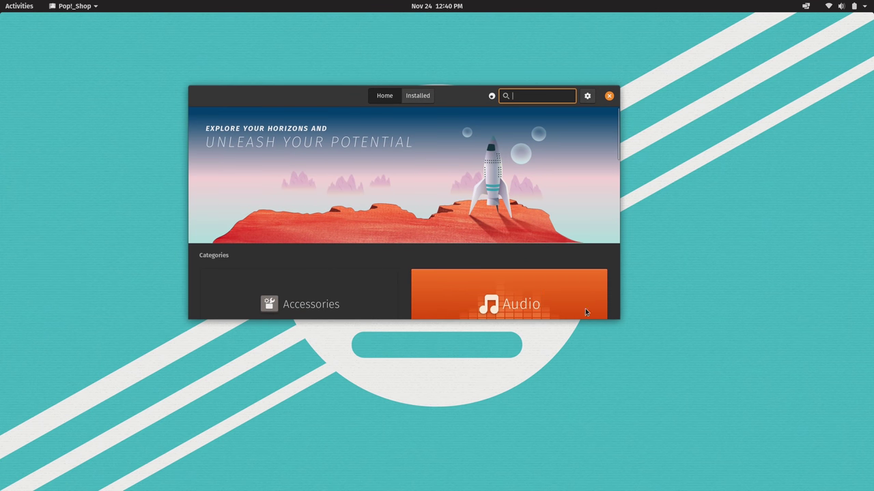
pyautogui.moveTo(619, 318); pyautogui.dragTo(787, 462)
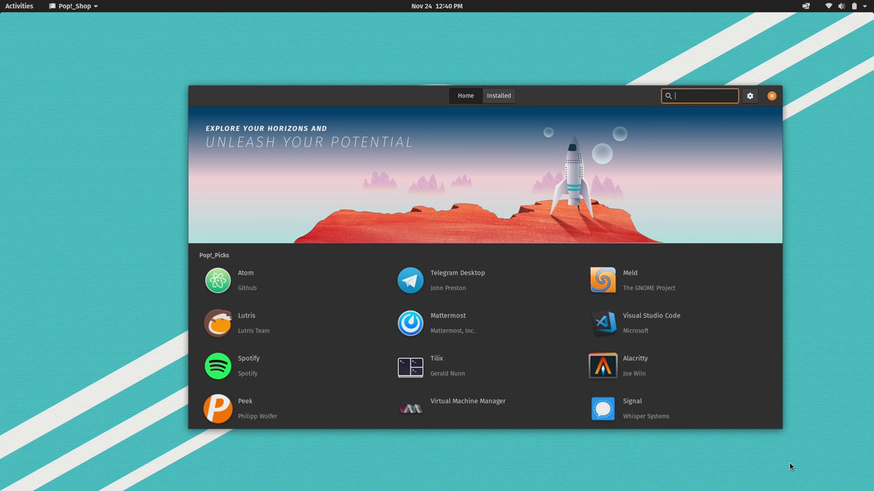
pyautogui.click(771, 96)
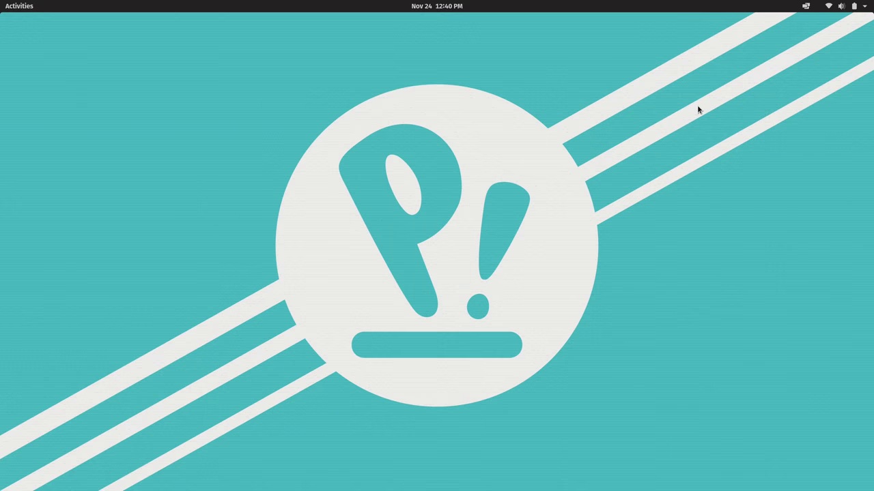
# Launch Text Editor with a new Untitled Document 1 from the application grid.
pyautogui.press('super')
pyautogui.click(27, 359)
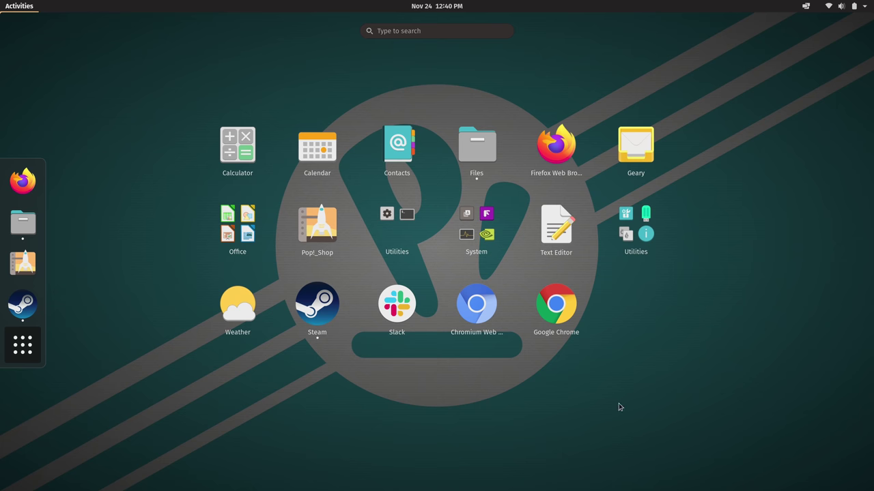
pyautogui.click(542, 246)
# Launch Calculator from the application grid.
pyautogui.press('super')
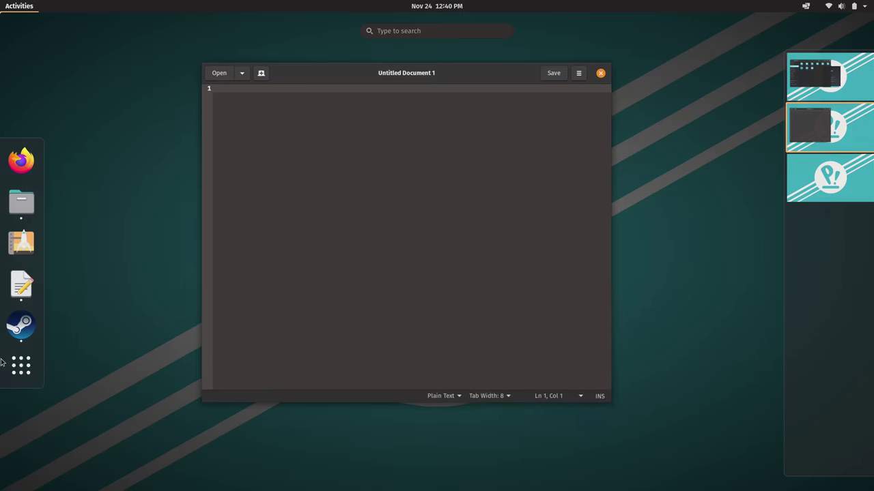
pyautogui.click(18, 366)
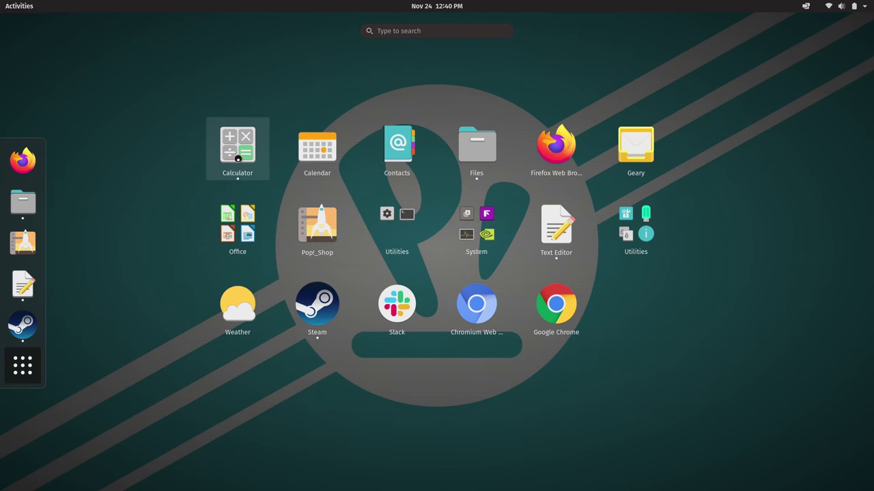
pyautogui.click(237, 152)
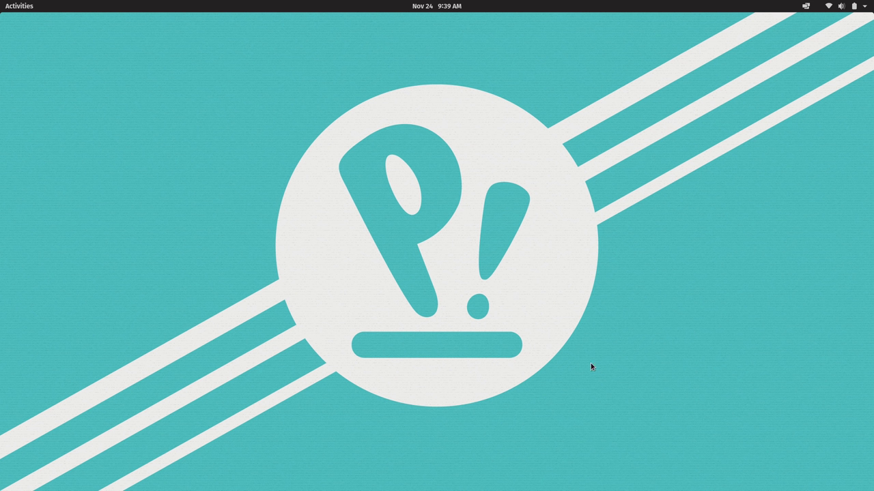
# Open Pop!_Shop from the Activities dock onto its Pop!_Picks Home page.
pyautogui.click(2, 4)
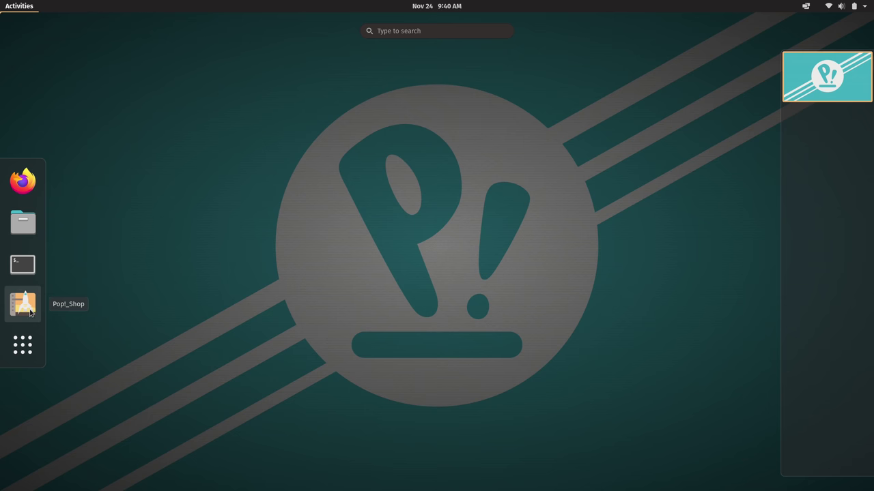
pyautogui.click(30, 311)
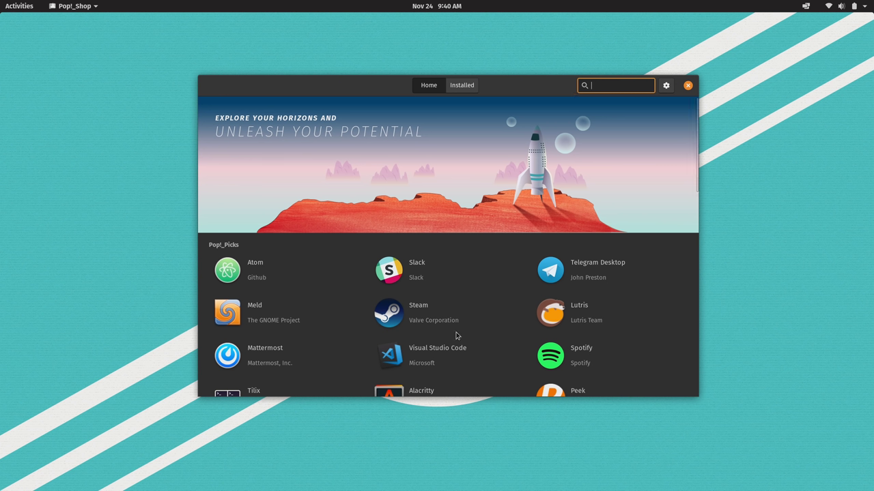
# Open the Steam page from Pop!_Picks, showing the 1.5 MB Pop!_OS (deb) package.
pyautogui.scroll(-5, 486, 328)
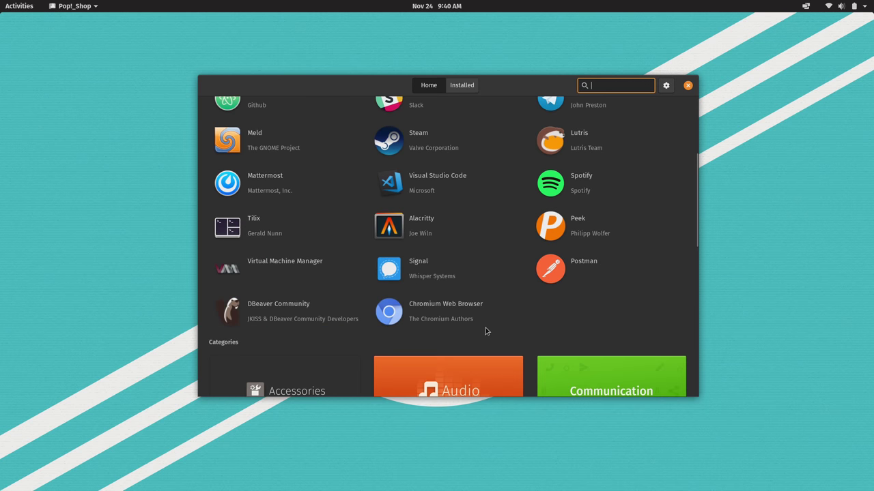
pyautogui.scroll(1, 485, 328)
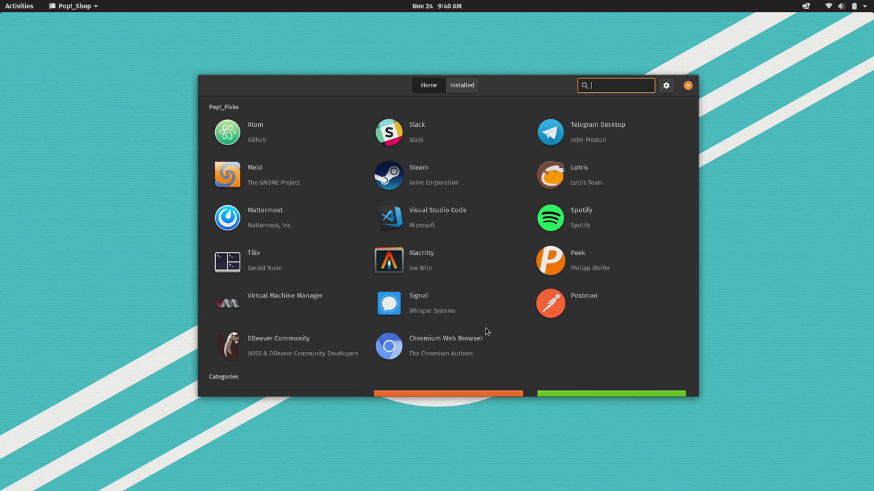
pyautogui.click(425, 173)
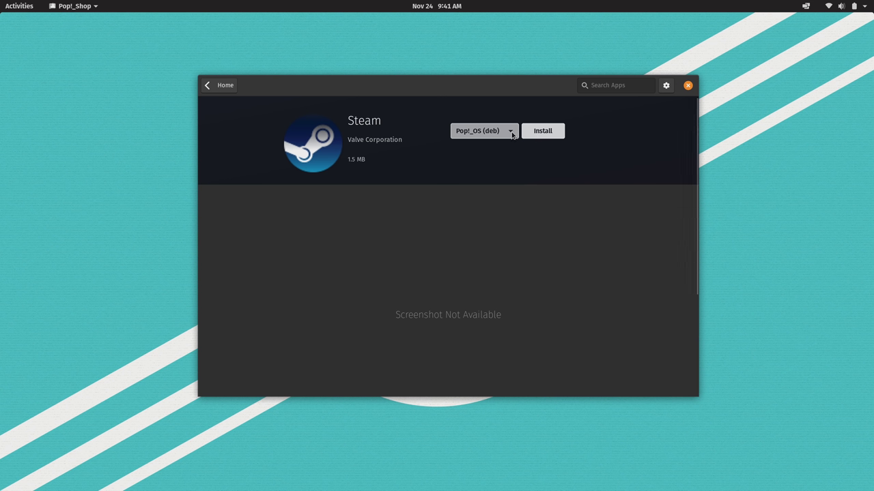
# Install Steam 1.0.0.61 from the Pop!_OS (deb) source, authenticating with the account password.
pyautogui.click(511, 133)
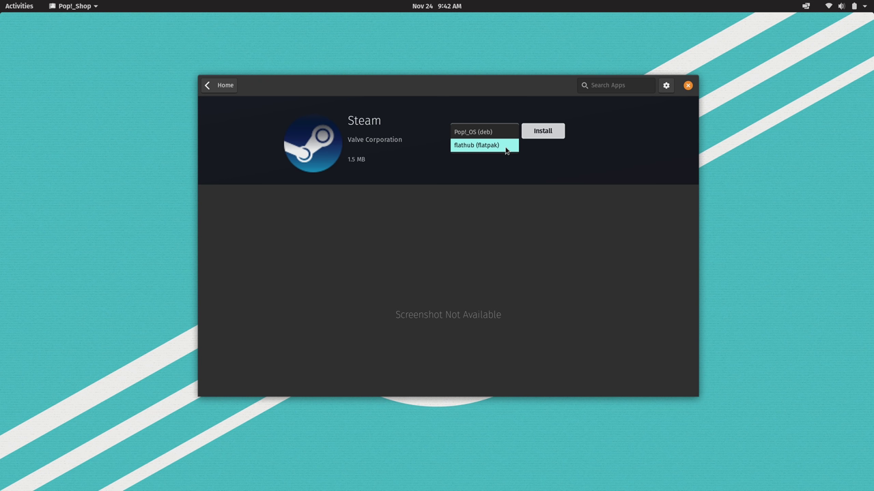
pyautogui.click(507, 154)
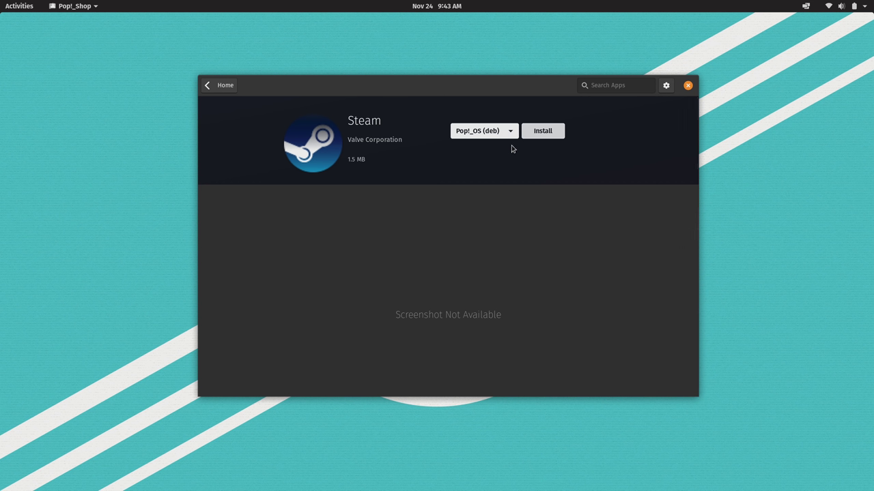
pyautogui.click(551, 140)
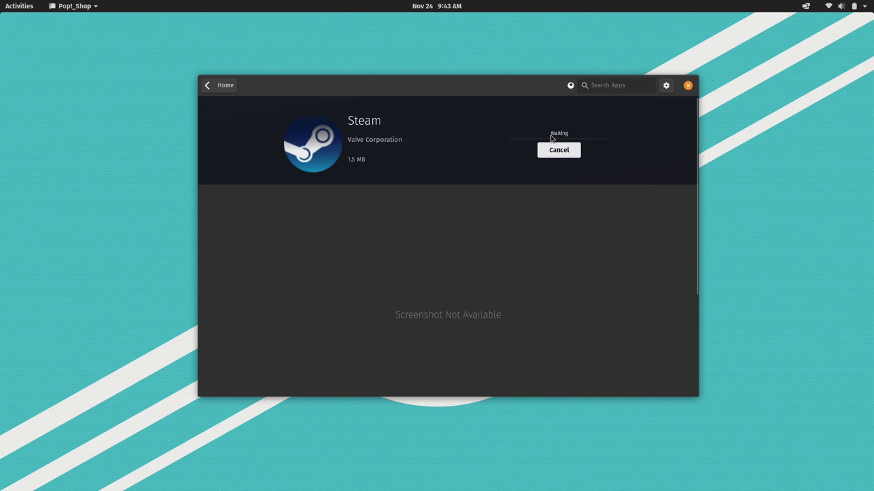
pyautogui.write('************')
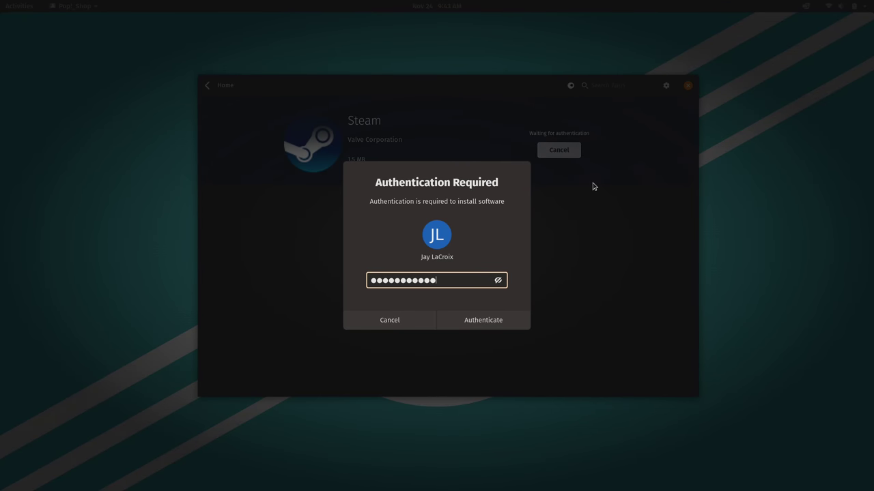
pyautogui.press('Return')
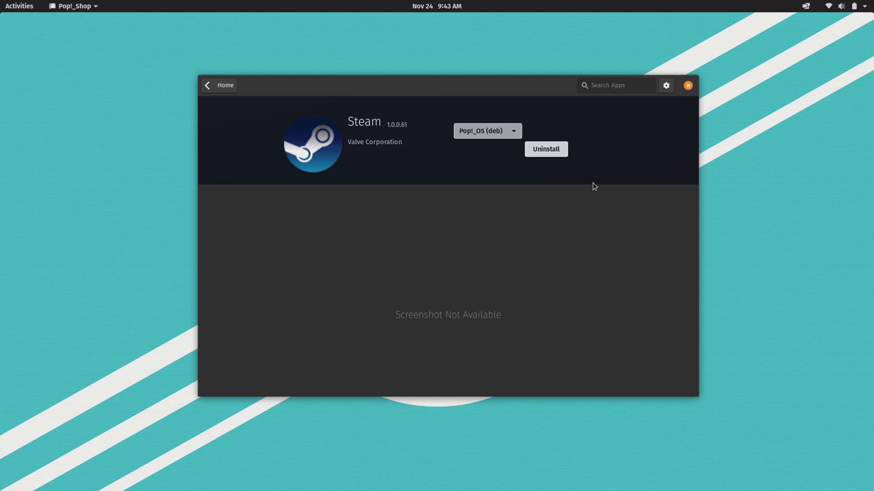
pyautogui.press('super')
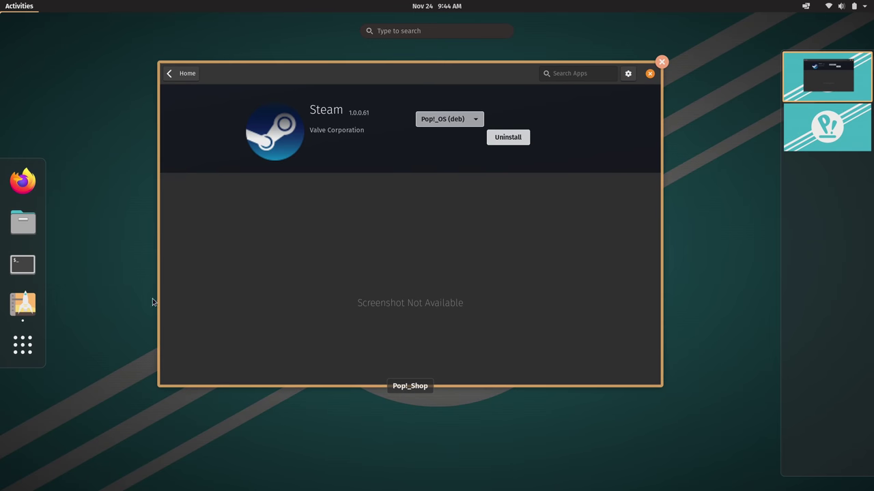
# Launch Steam from the app grid, let it update, then close its login window.
pyautogui.click(21, 359)
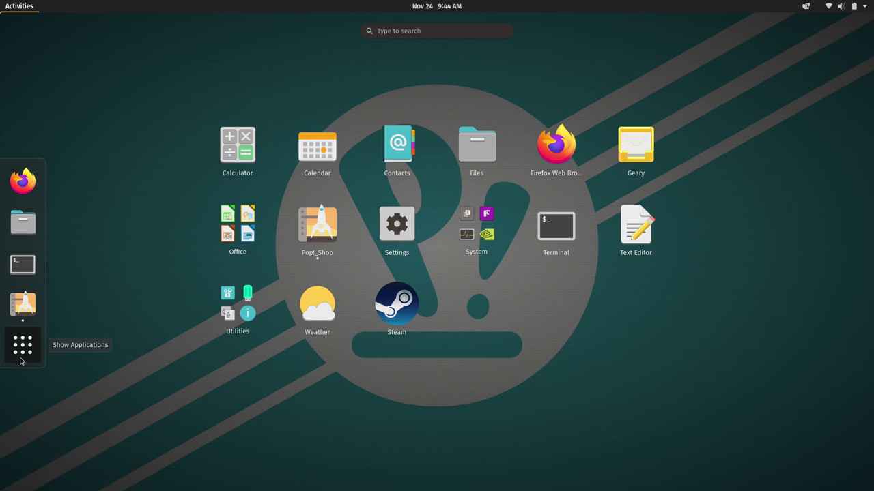
pyautogui.click(416, 332)
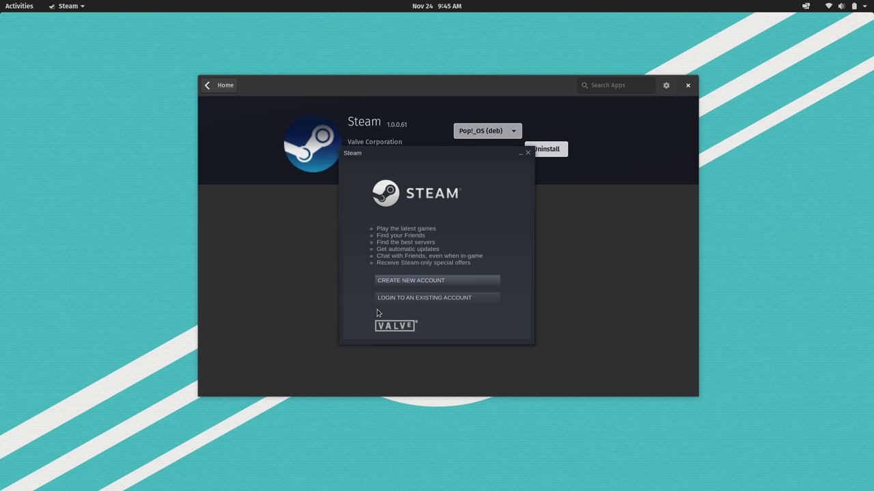
pyautogui.click(527, 153)
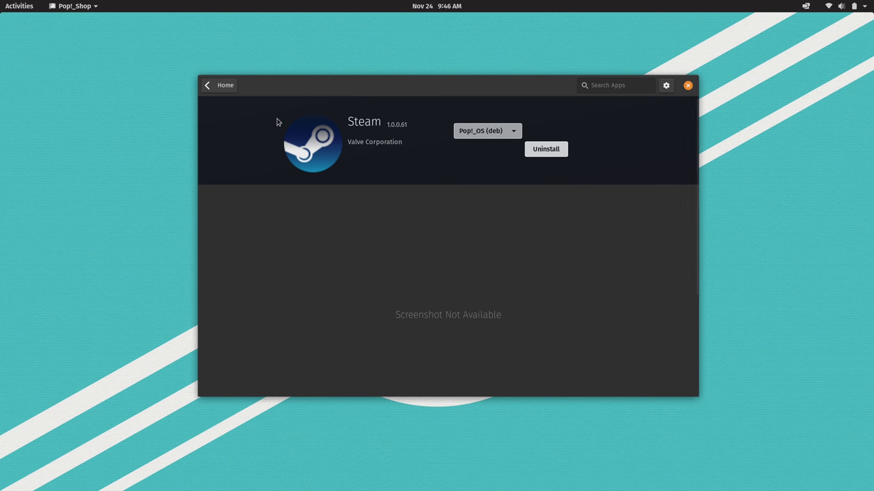
# Install Slack 4.4.2 from Pop!_Picks and return to the store's Home page.
pyautogui.click(225, 88)
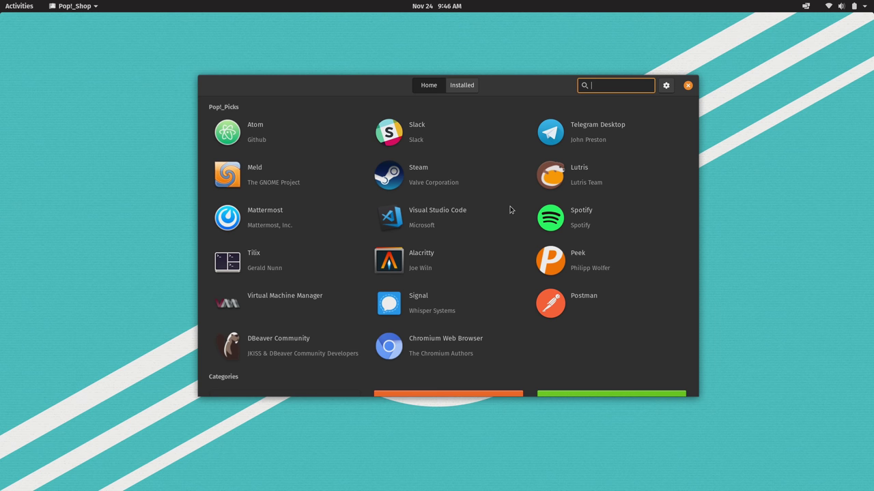
pyautogui.click(414, 138)
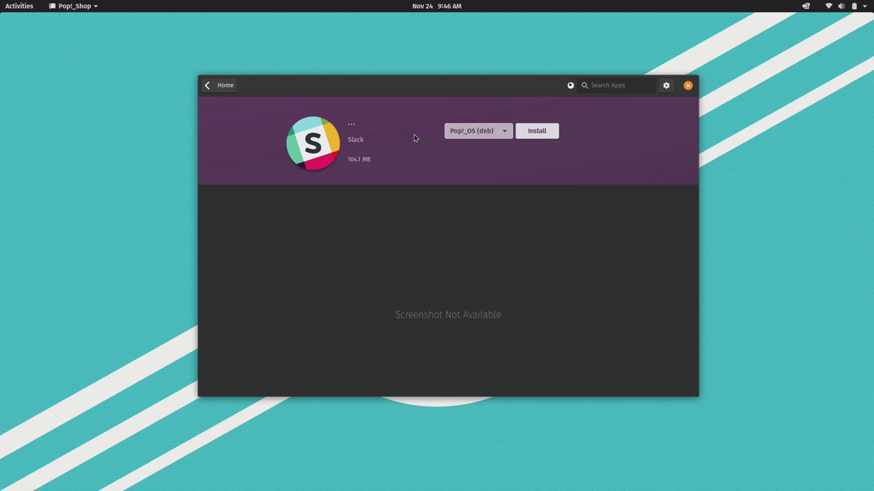
pyautogui.click(553, 134)
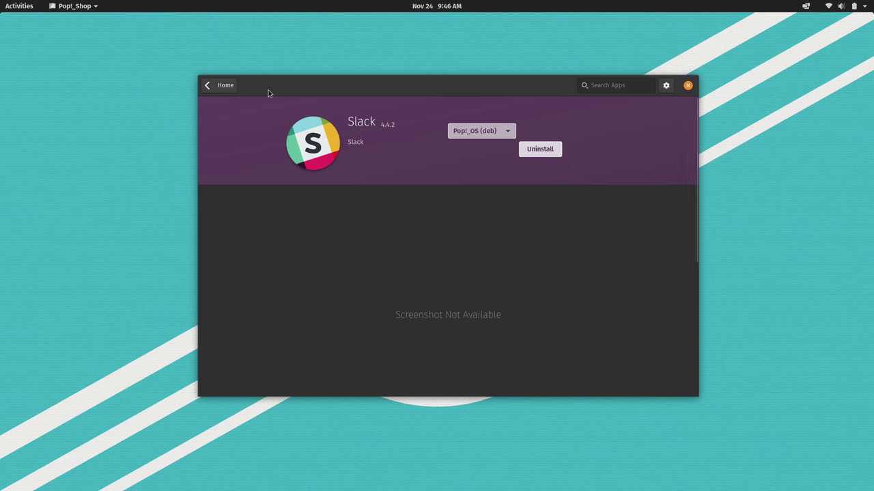
pyautogui.click(219, 86)
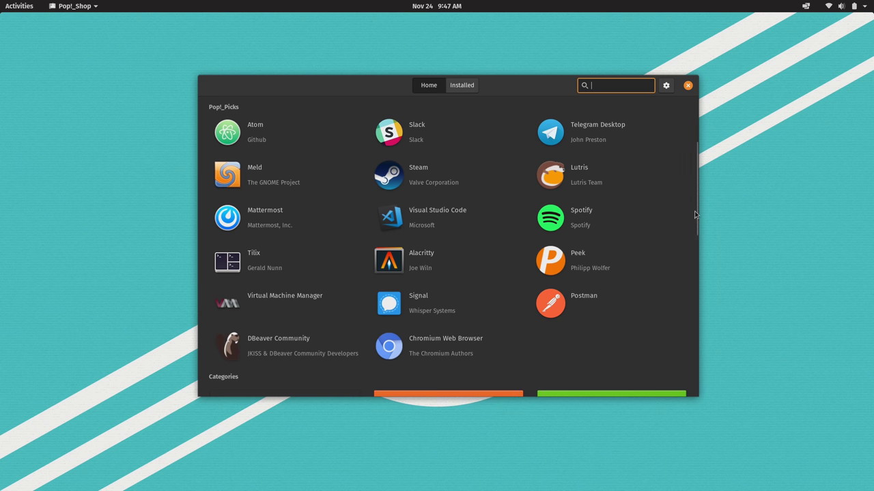
# Start installing Chromium Web Browser from the Internet category, then return to Home.
pyautogui.moveTo(697, 205); pyautogui.dragTo(701, 301)
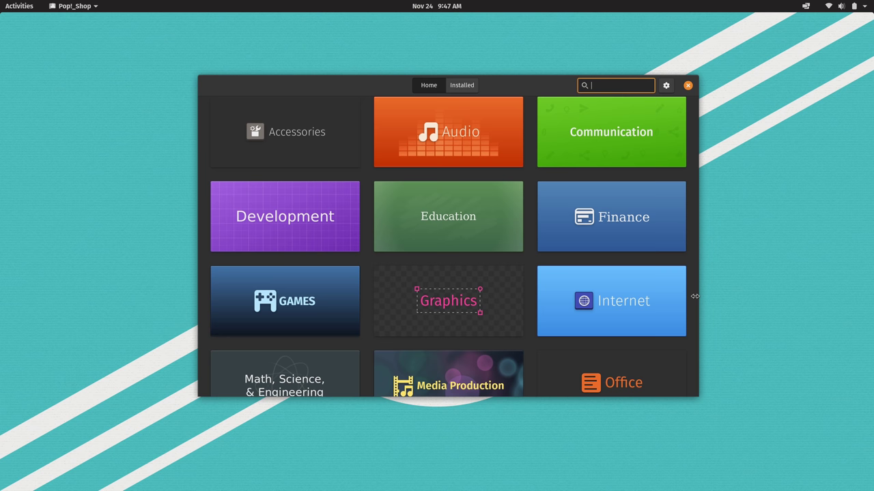
pyautogui.click(654, 303)
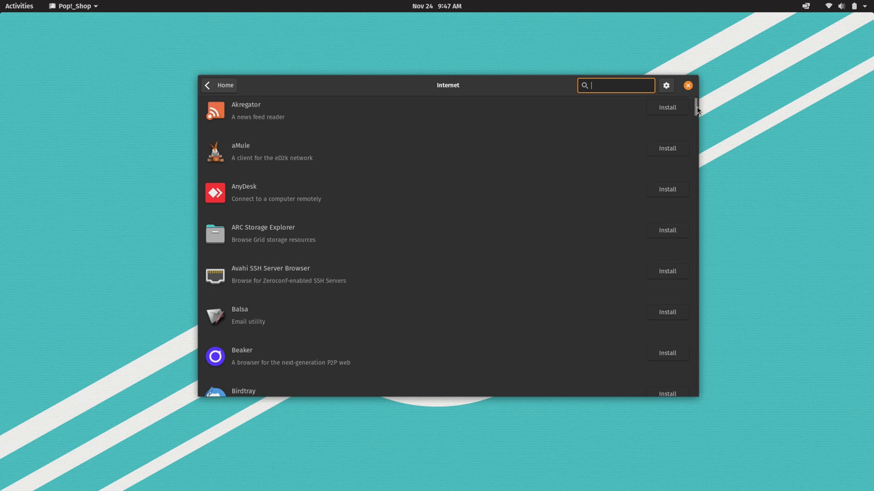
pyautogui.moveTo(696, 109); pyautogui.dragTo(695, 143)
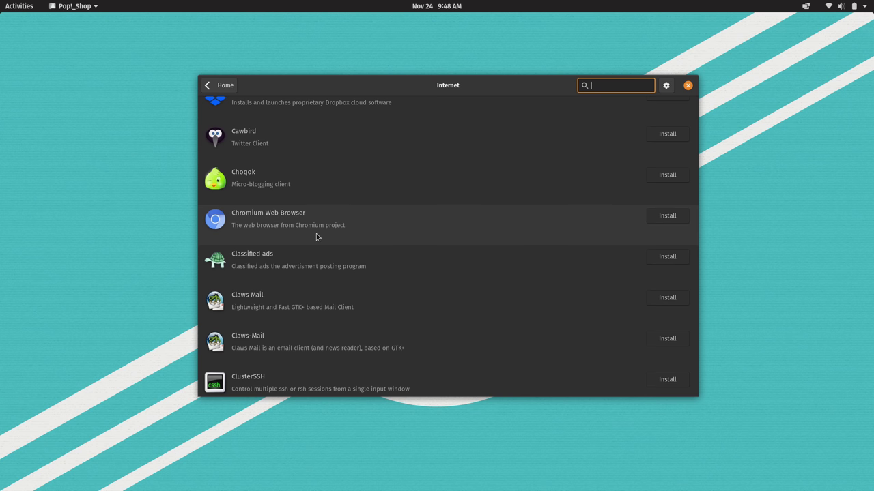
pyautogui.click(676, 219)
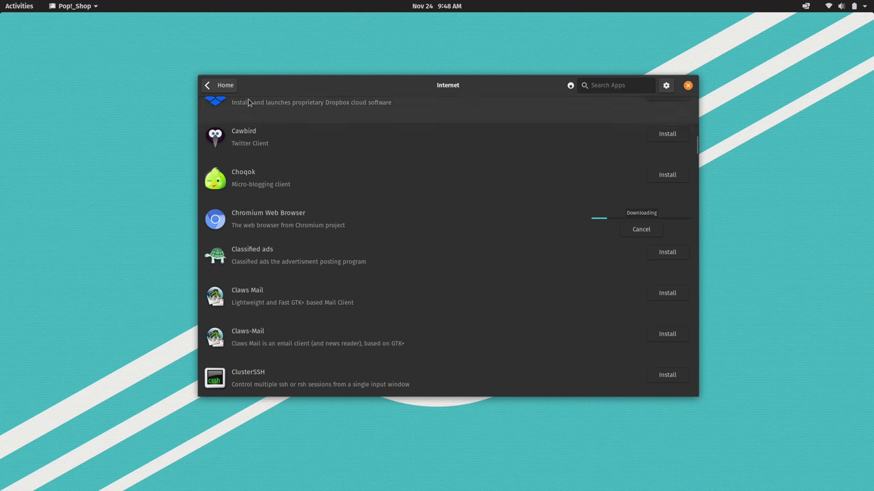
pyautogui.click(223, 86)
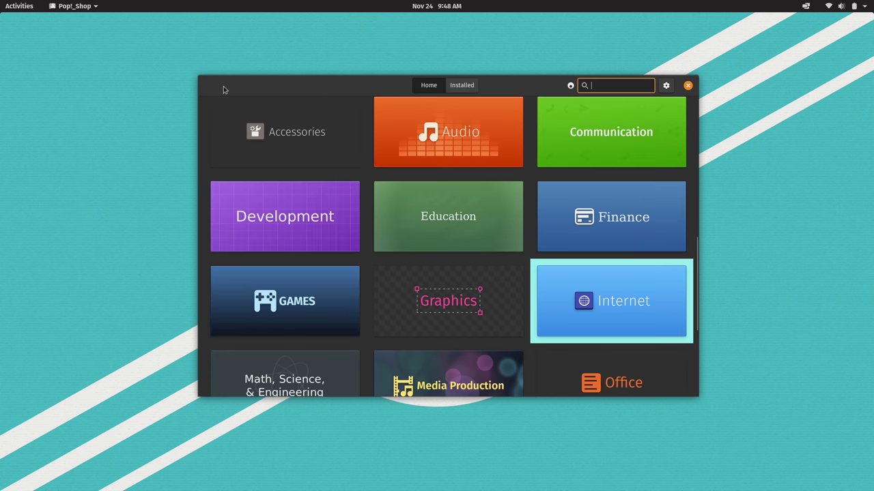
# Show the Installed apps list and confirm Chromium Web Browser 83.0.4103.116 is there.
pyautogui.click(469, 90)
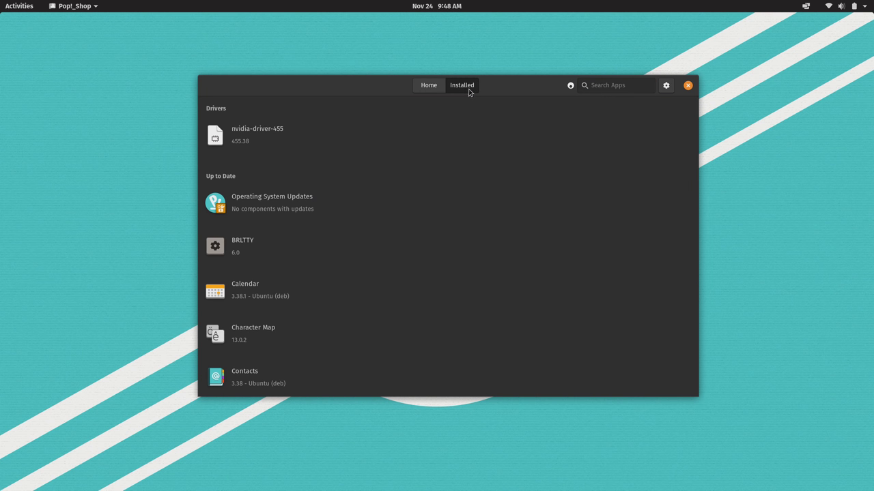
pyautogui.moveTo(695, 121); pyautogui.dragTo(692, 92)
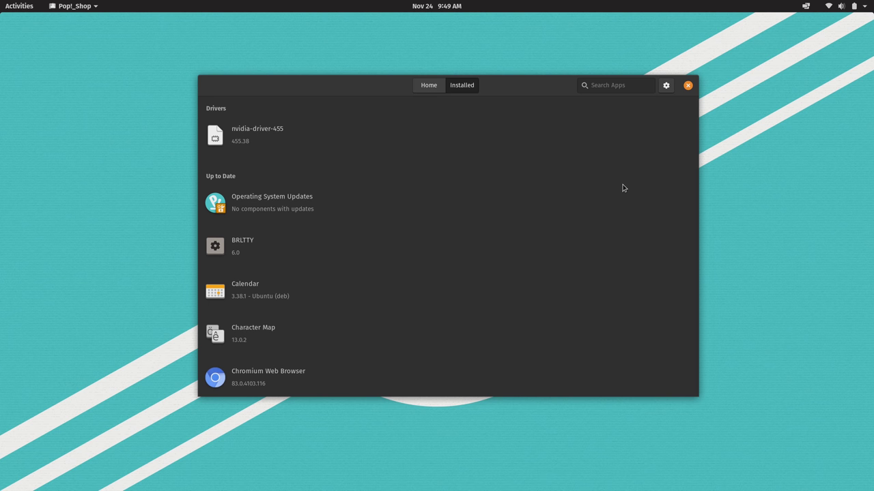
# Return to the store's Home page, scroll to the top, and focus the Search Apps box.
pyautogui.click(428, 85)
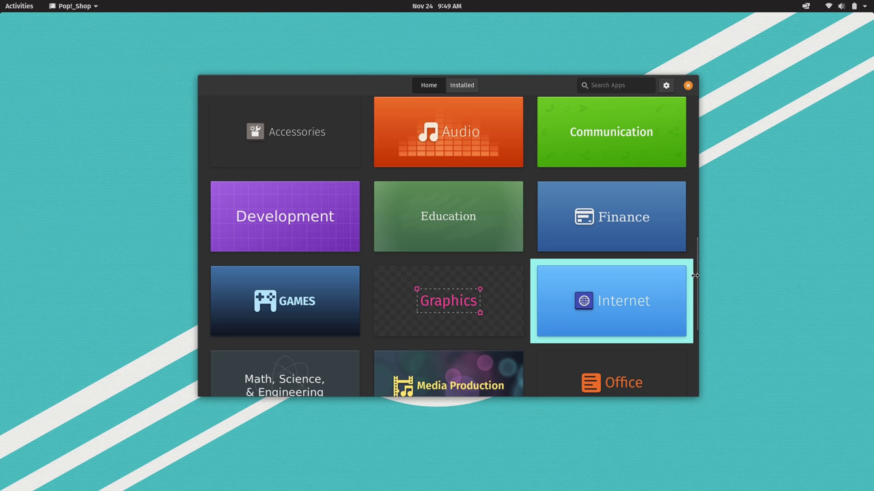
pyautogui.moveTo(696, 275); pyautogui.dragTo(703, 113)
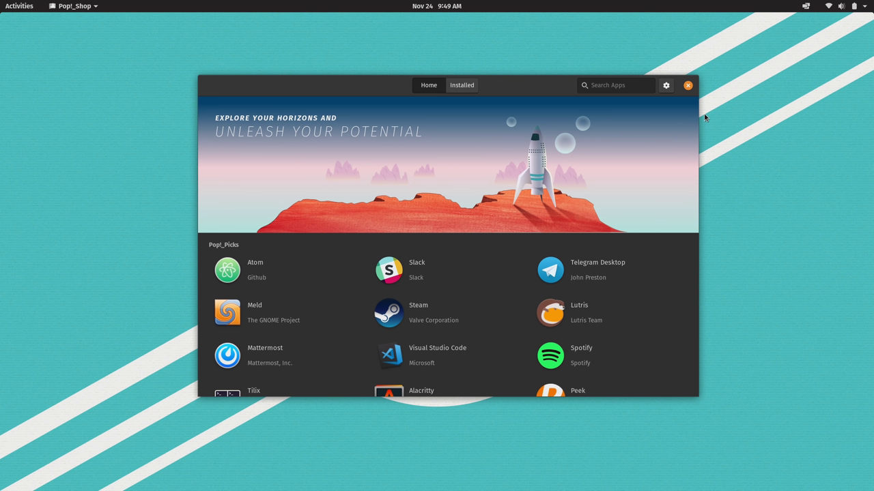
pyautogui.click(623, 87)
# Search Pop!_Shop for 'google chrome' and scroll the results, finding no Google Chrome entry.
pyautogui.write('g')
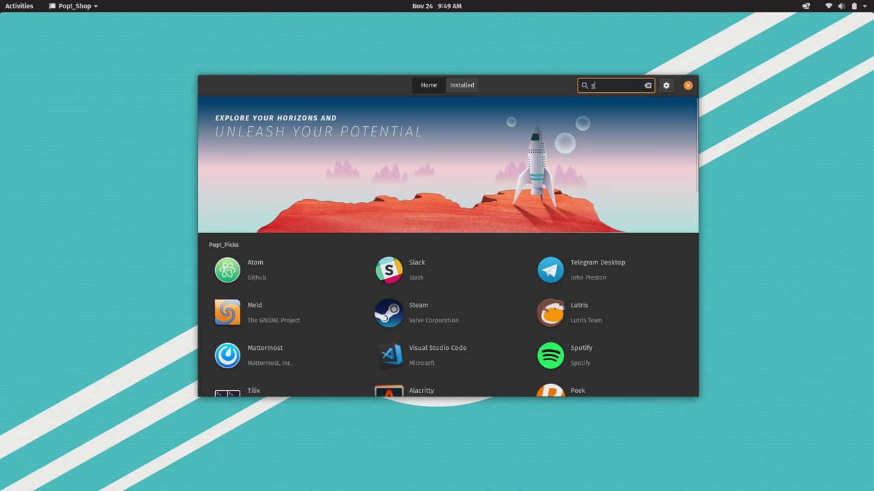
pyautogui.write('oogle chrome')
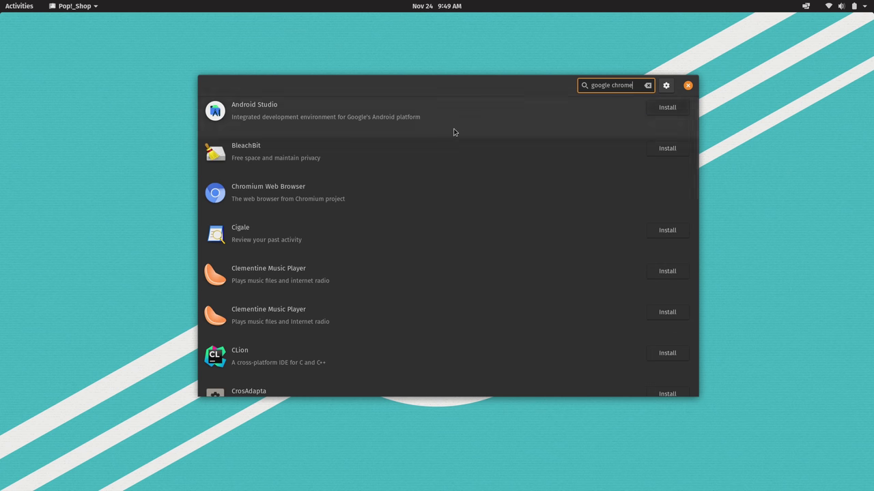
pyautogui.scroll(-3, 403, 235)
pyautogui.scroll(-8, 403, 234)
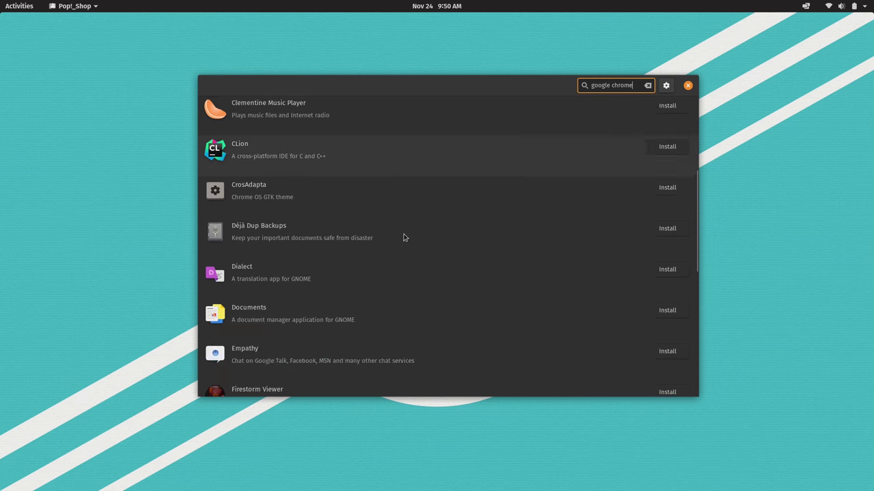
pyautogui.scroll(-6, 404, 237)
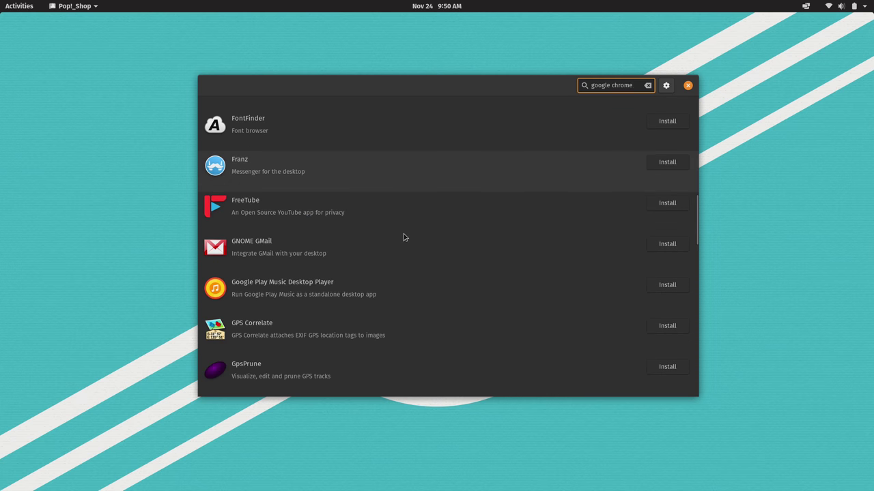
pyautogui.scroll(11, 403, 237)
pyautogui.scroll(6, 403, 237)
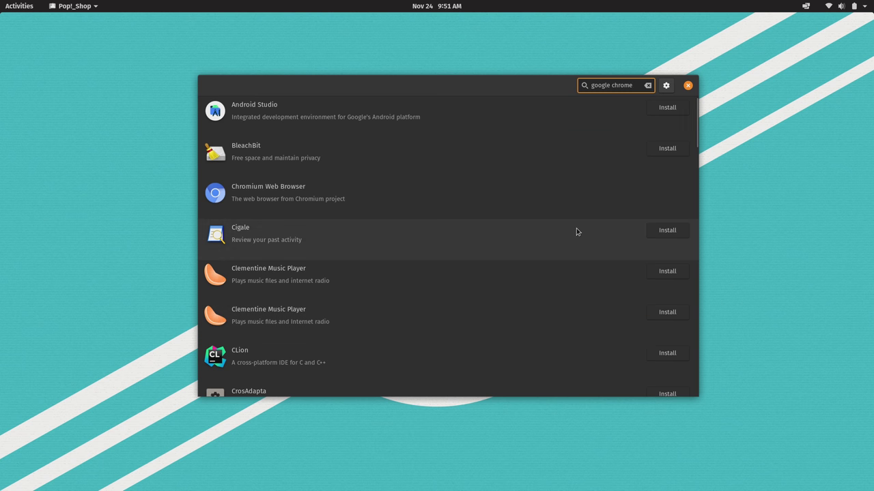
# Launch Firefox, web-search 'google chrome', and open the Download Chrome Today result.
pyautogui.click(10, 4)
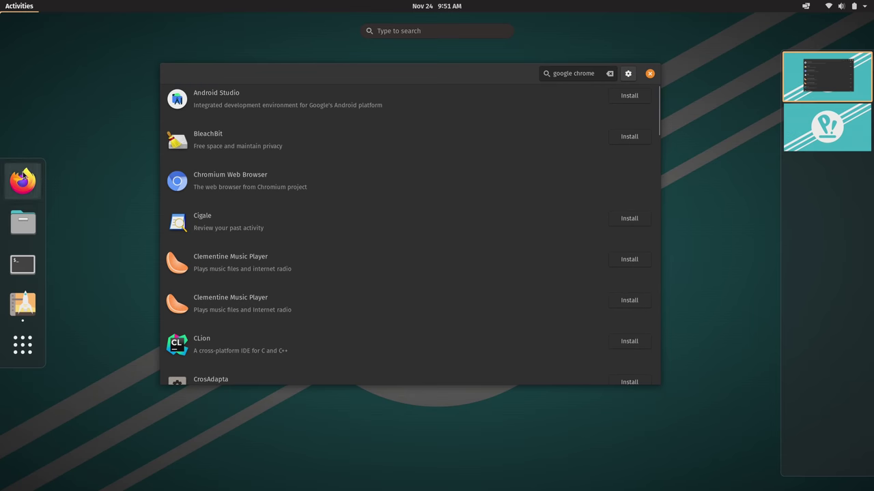
pyautogui.click(30, 169)
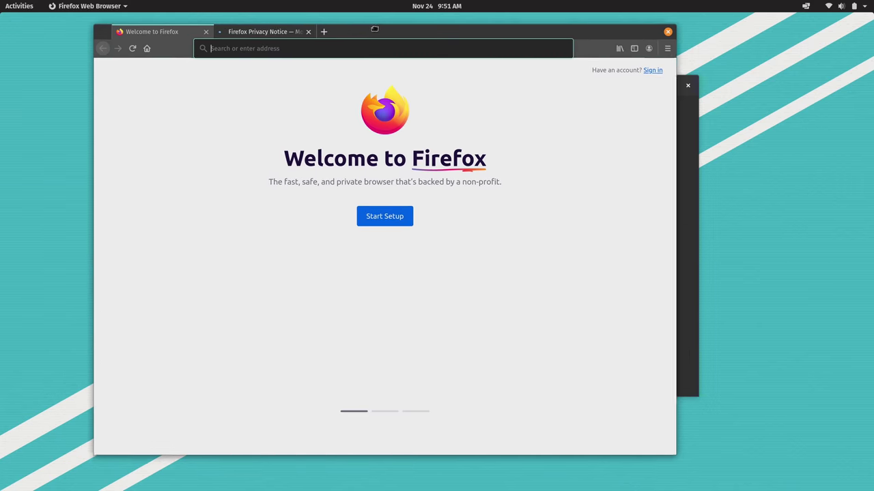
pyautogui.write('google chrome')
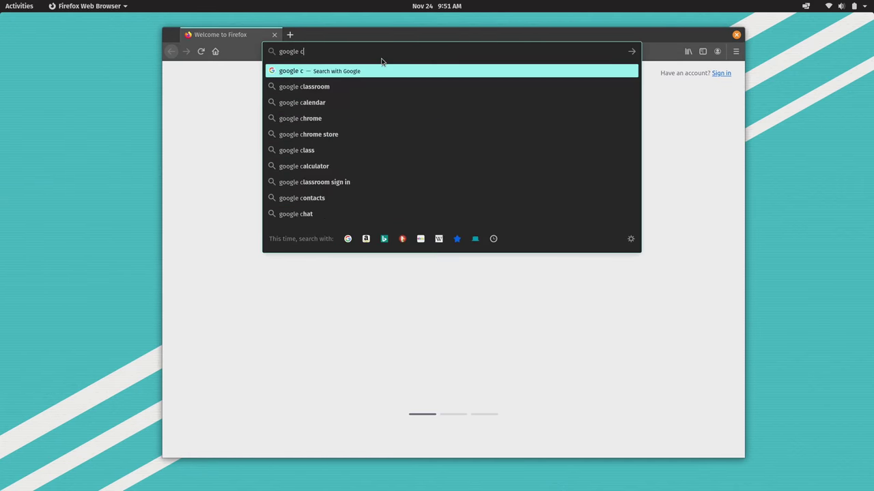
pyautogui.press('Return')
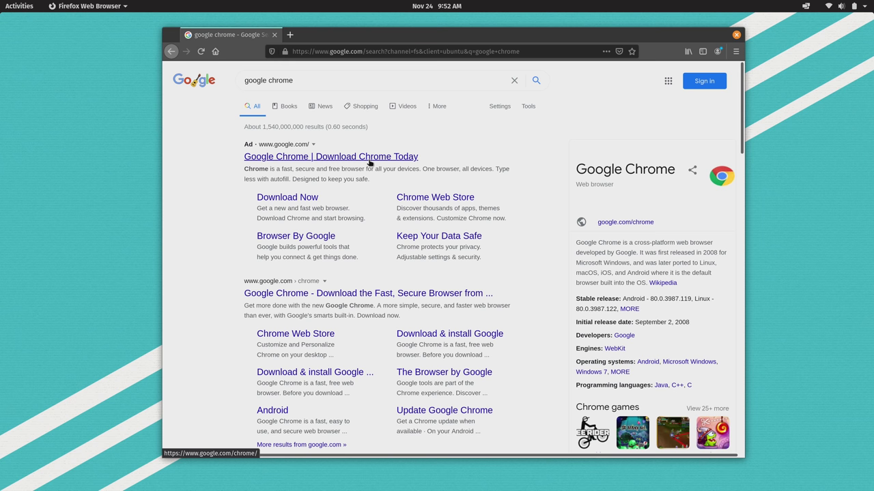
pyautogui.click(368, 157)
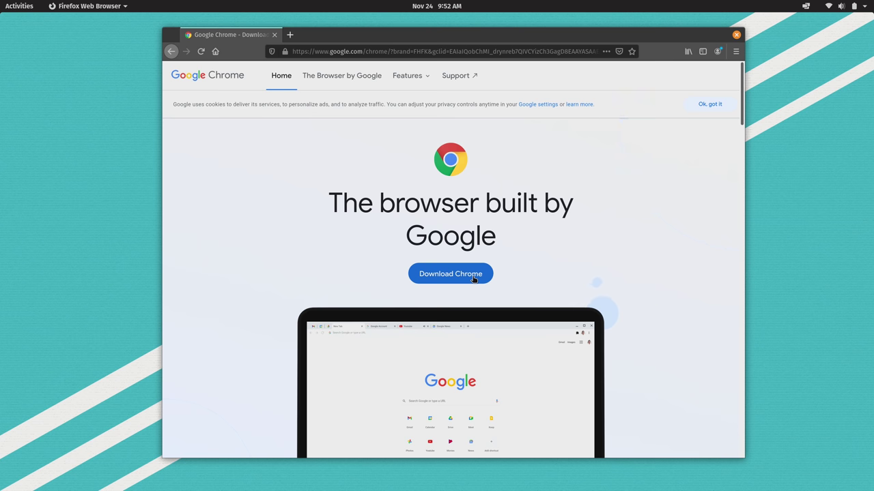
# Download the 64 bit .deb Chrome package for Debian/Ubuntu, accepting the terms.
pyautogui.click(473, 279)
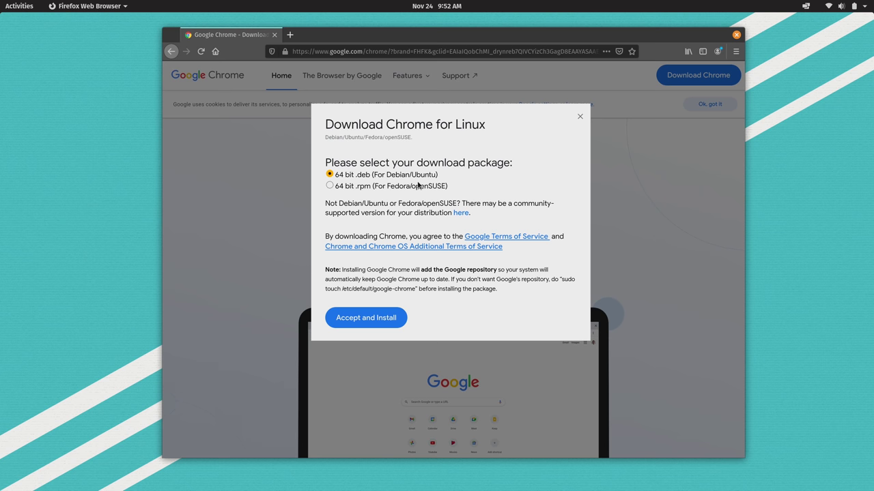
pyautogui.click(382, 319)
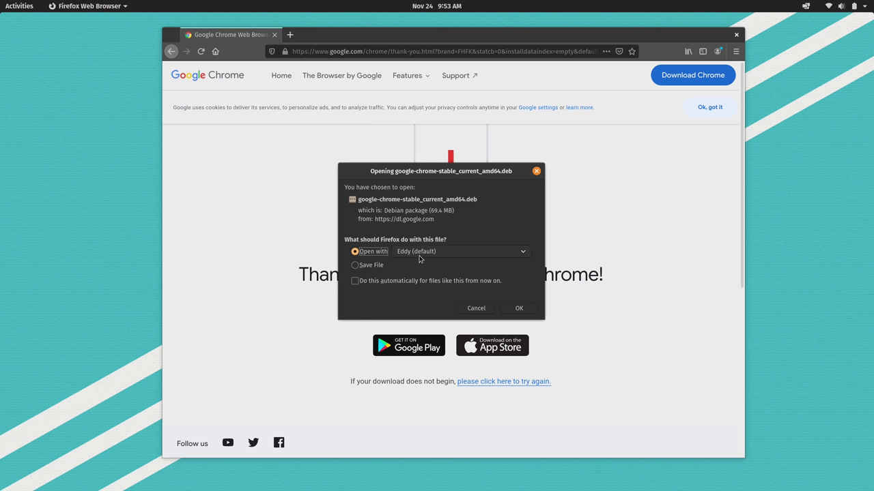
# Install the google-chrome-stable .deb with Eddy, authorizing with the account password.
pyautogui.click(522, 311)
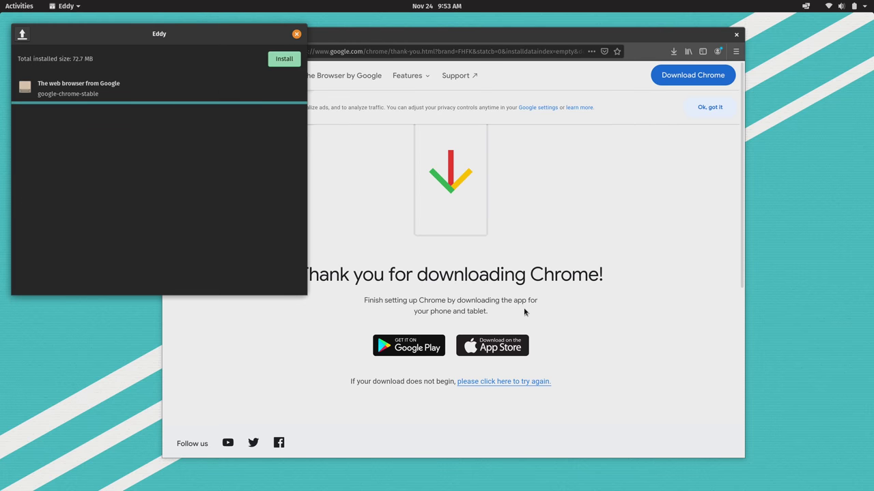
pyautogui.click(292, 61)
pyautogui.write('***********')
pyautogui.press('Return')
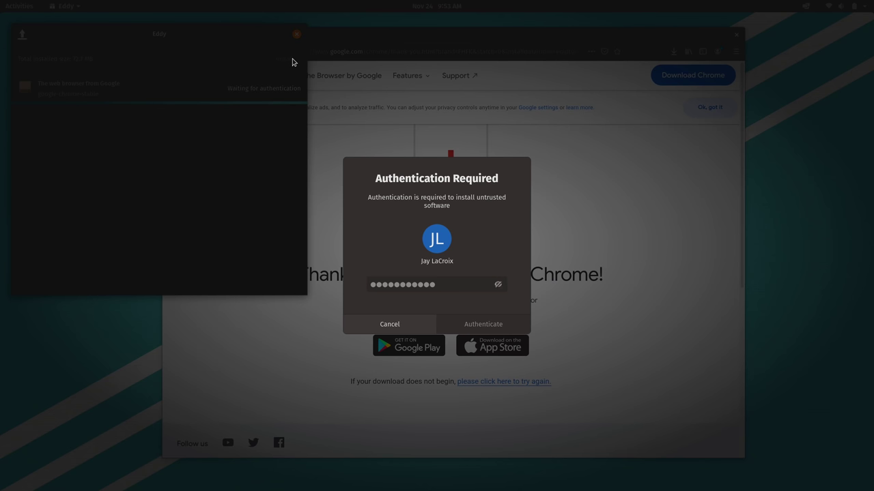
pyautogui.write('************')
pyautogui.press('Return')
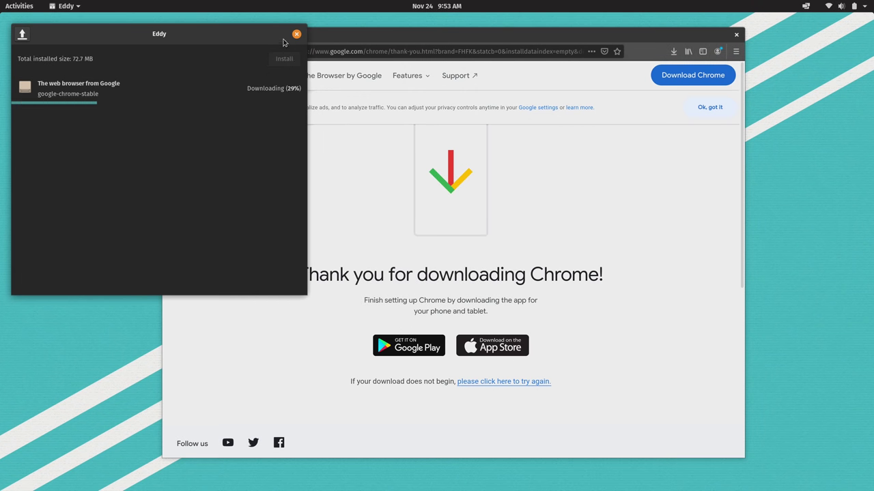
# Close Firefox, Pop!_Shop and Eddy once the install finishes.
pyautogui.click(736, 34)
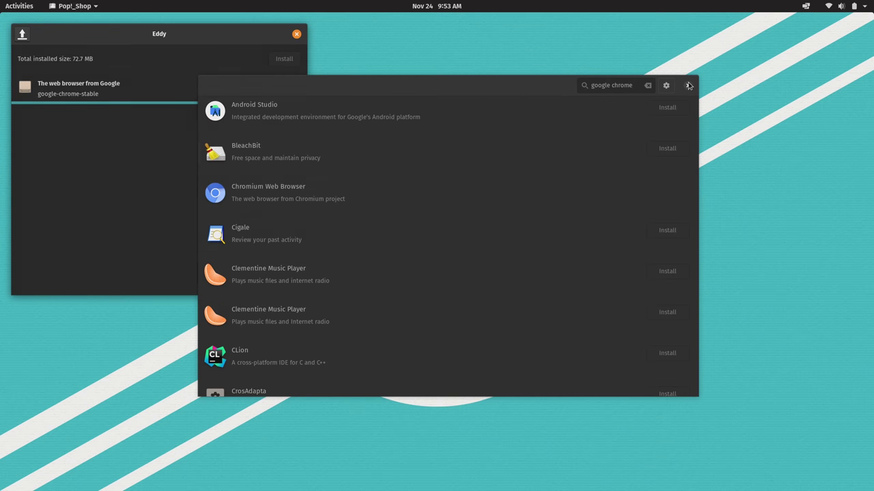
pyautogui.press('super+q')
pyautogui.moveTo(238, 39); pyautogui.dragTo(531, 107)
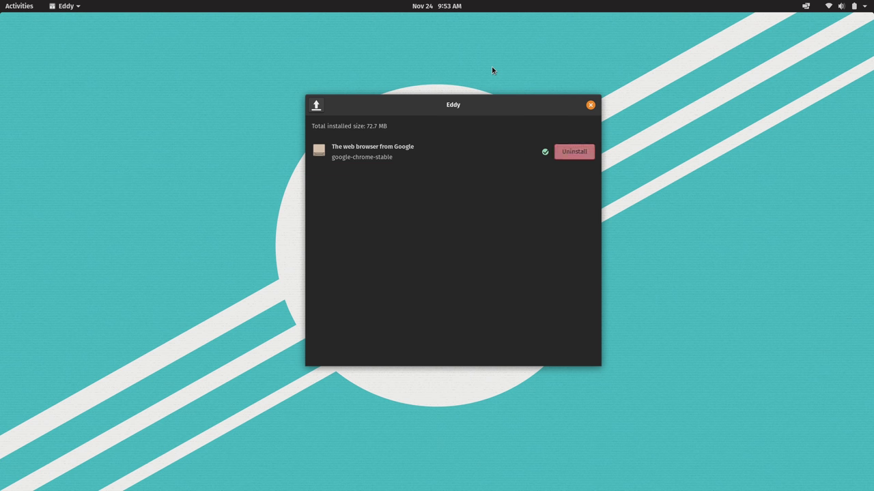
pyautogui.click(591, 105)
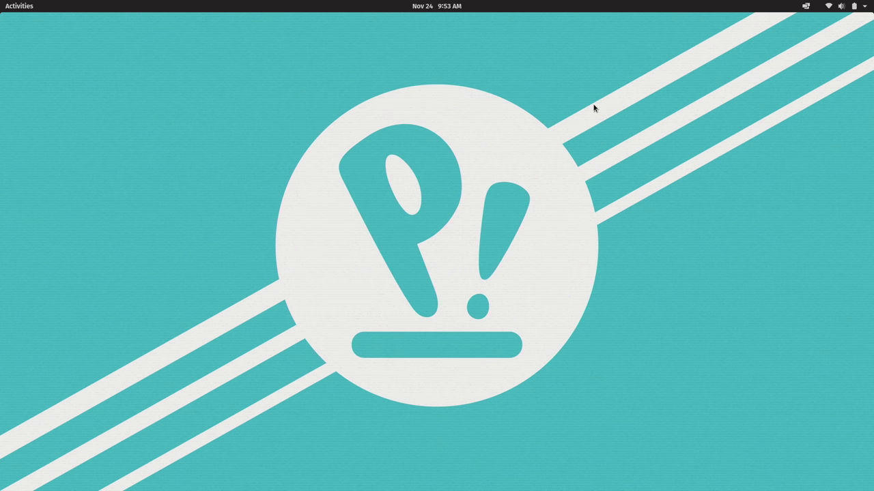
# Launch Google Chrome from the Show Applications grid.
pyautogui.click(13, 6)
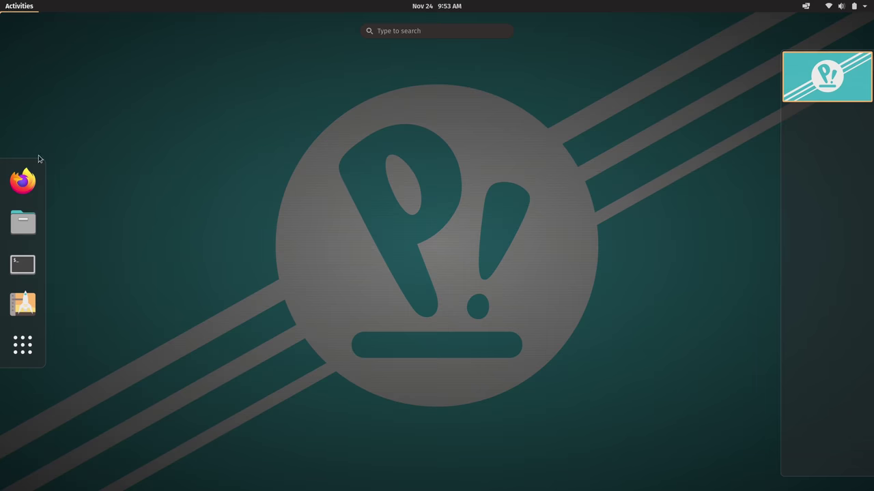
pyautogui.click(23, 345)
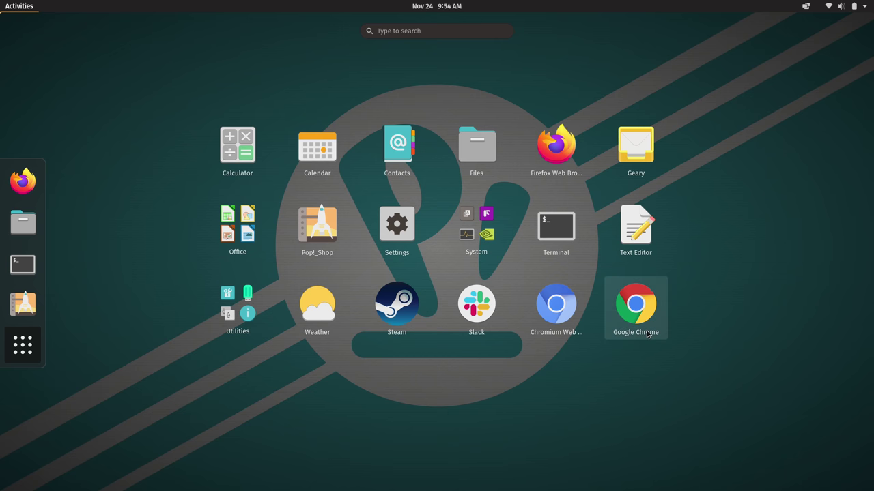
pyautogui.click(635, 307)
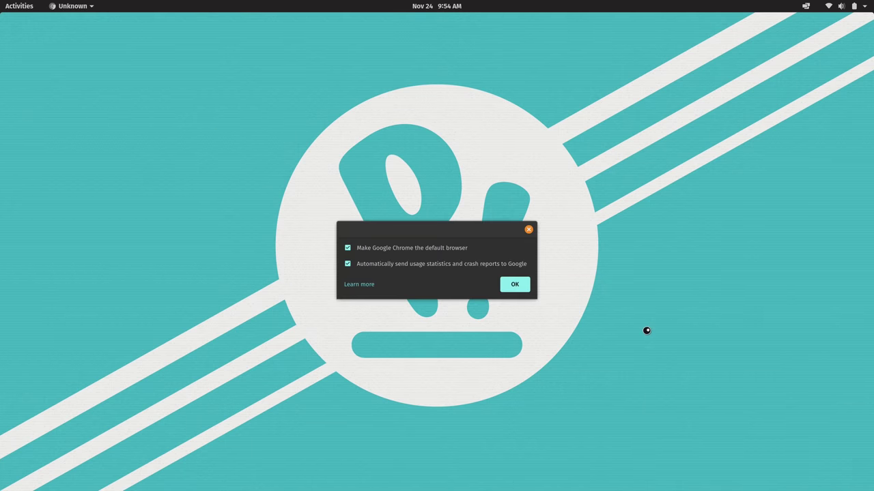
# Turn off default-browser and usage-statistics options and confirm Chrome's first-run dialog.
pyautogui.click(439, 248)
pyautogui.click(350, 266)
pyautogui.click(519, 286)
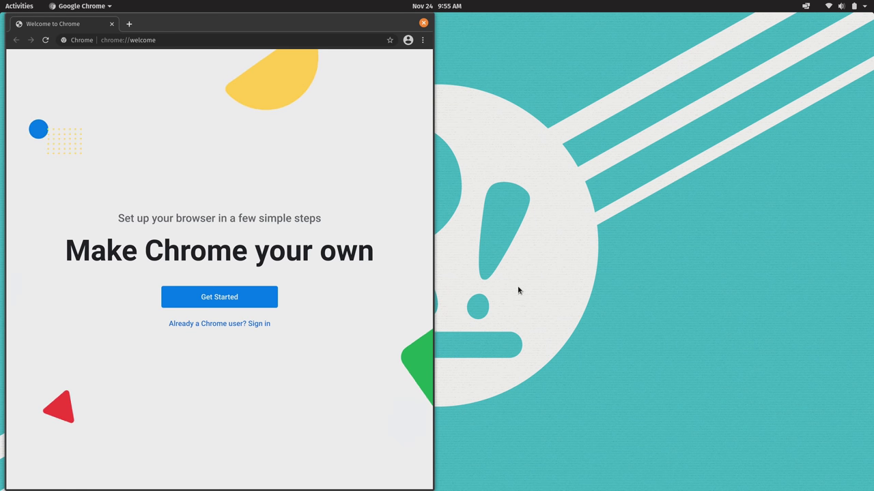
# Maximize the Chrome window, then close it.
pyautogui.doubleClick(371, 24)
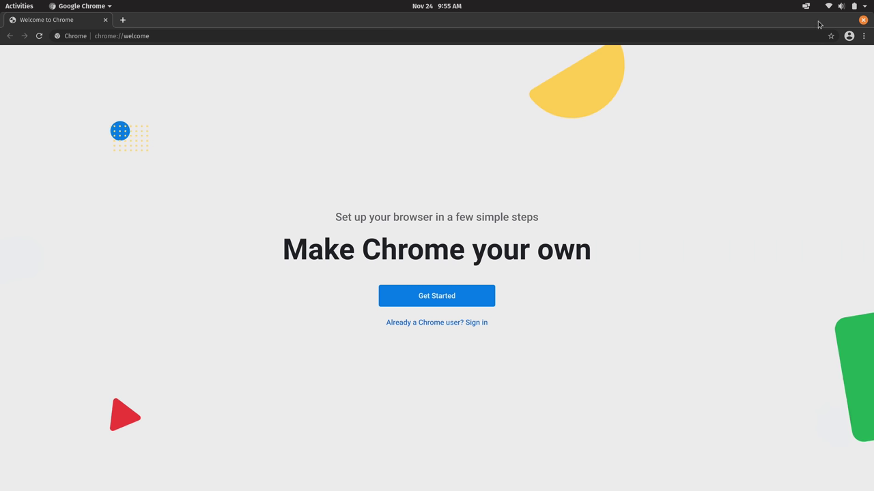
pyautogui.hotkey('alt', 'F4')
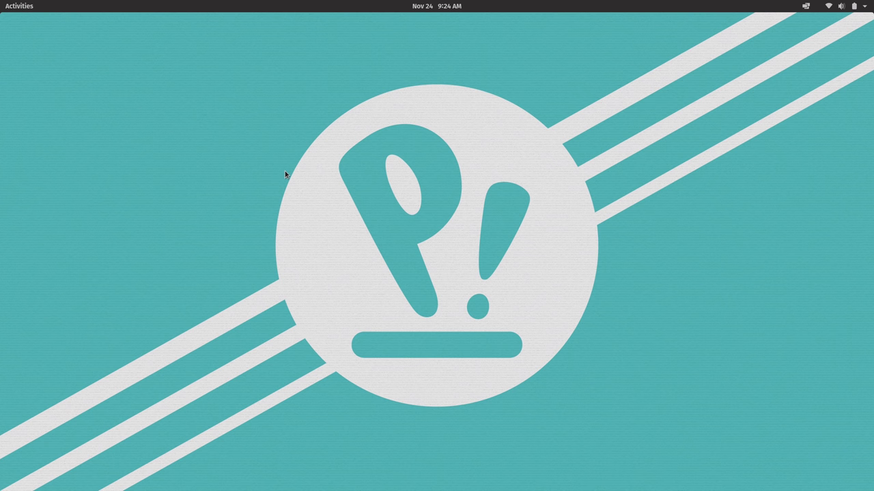
# Open the Updates Available notification to view the 4 pending updates in Pop!_Shop.
pyautogui.click(430, 10)
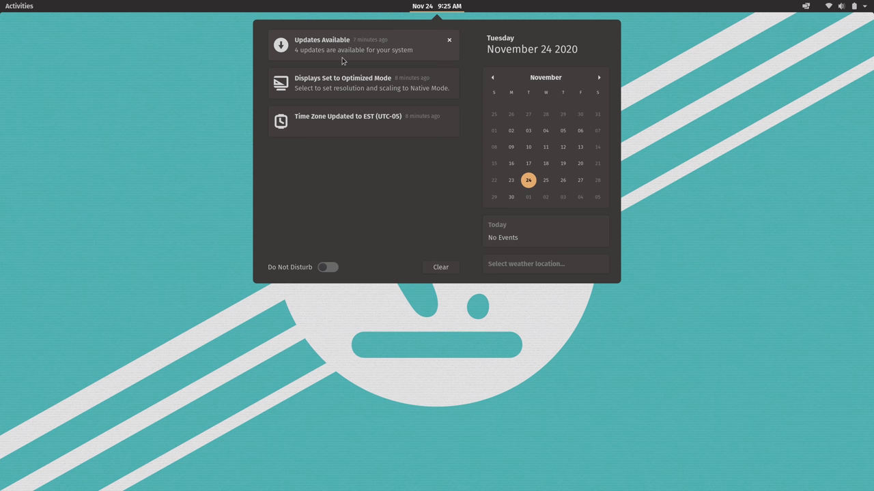
pyautogui.click(413, 53)
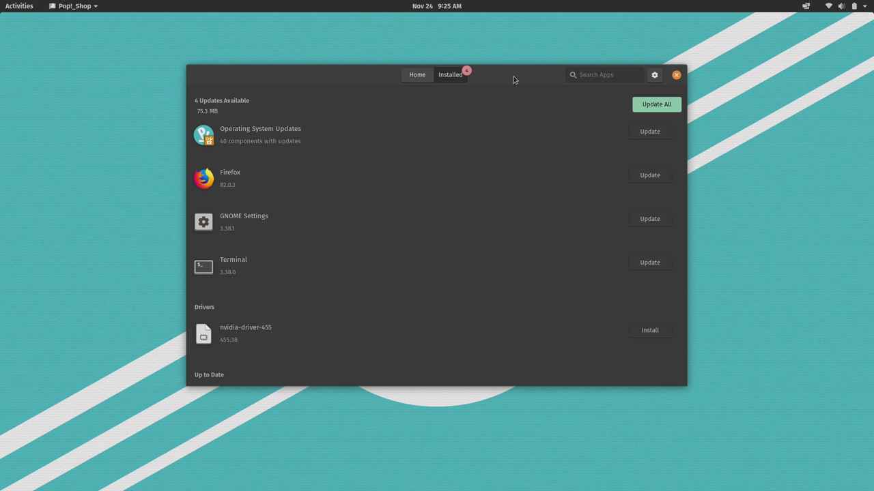
# Apply all 4 updates with Update All, authorizing with the account password.
pyautogui.click(674, 110)
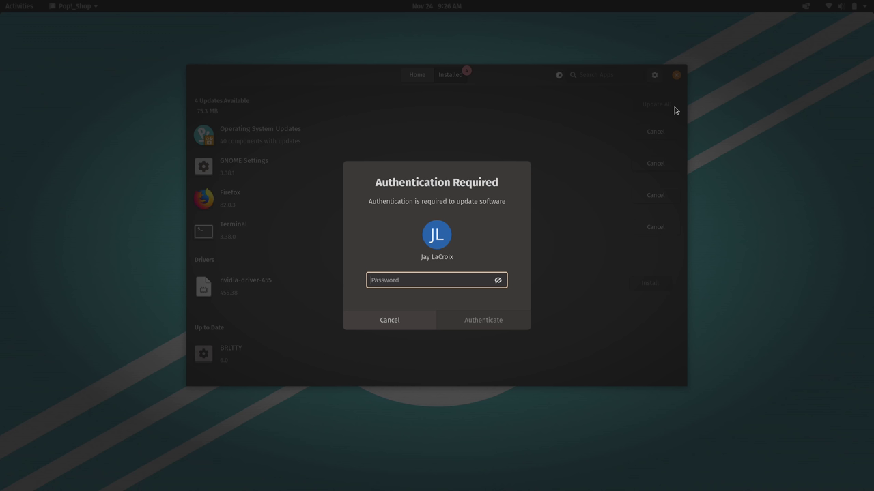
pyautogui.write('•••••••••')
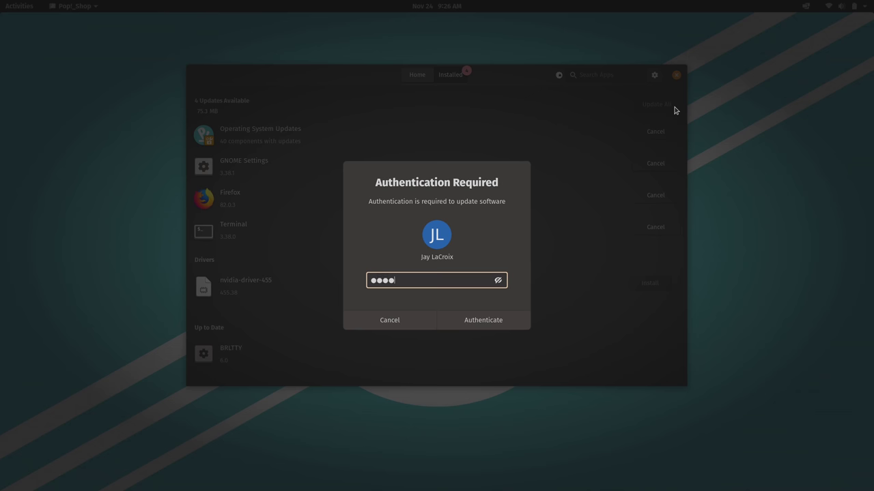
pyautogui.write('•••')
pyautogui.press('Return')
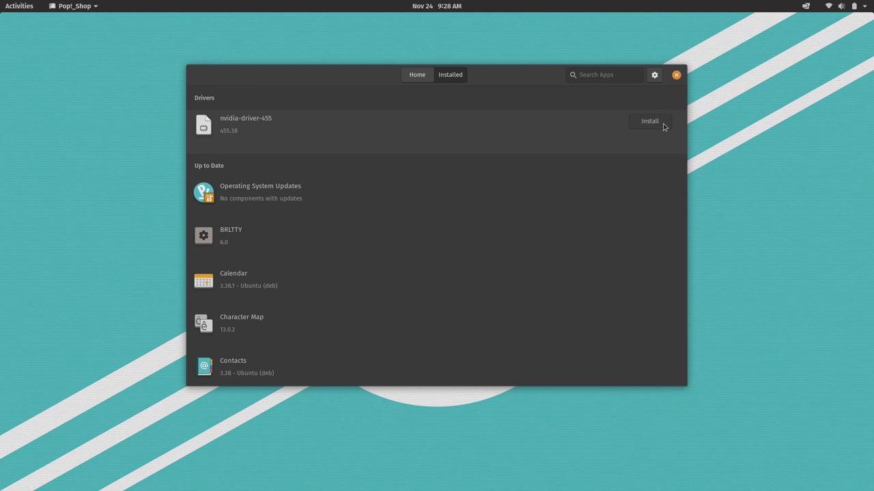
# Install nvidia-driver-455, authorising it with the account password.
pyautogui.click(649, 122)
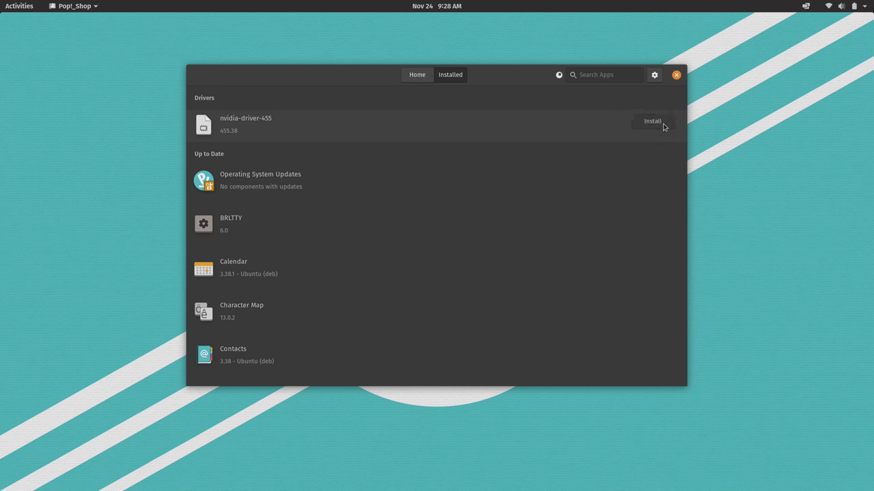
pyautogui.write('*************')
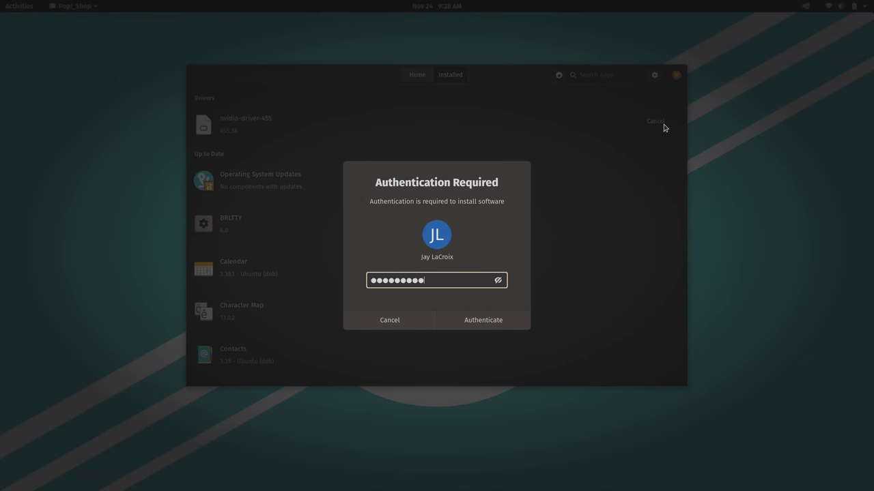
pyautogui.press('Return')
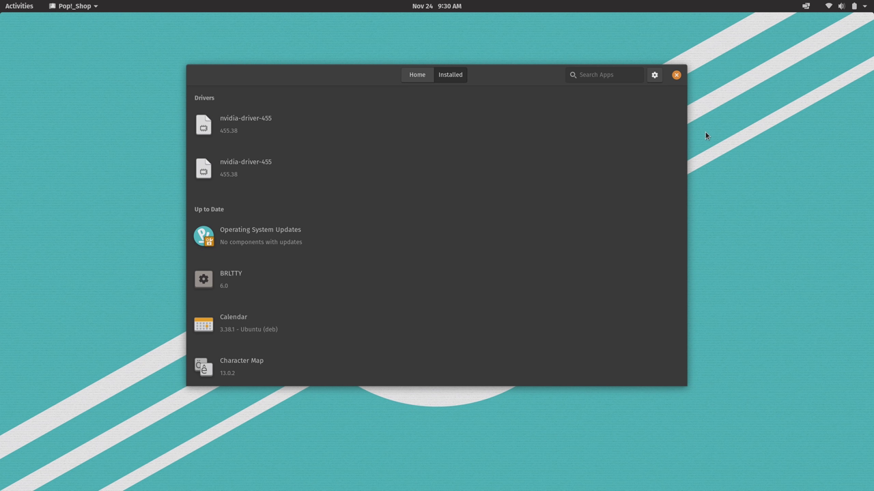
# Restart the computer via the system menu's Power Off / Log Out > Restart and confirm.
pyautogui.click(864, 9)
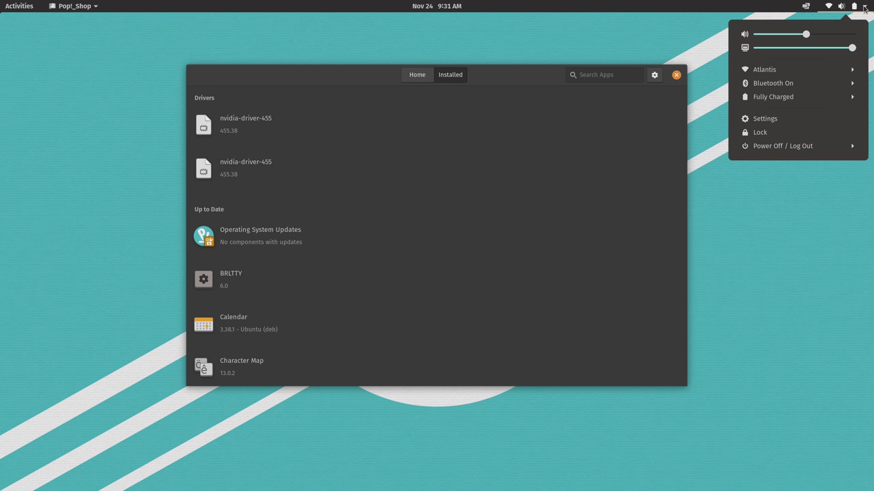
pyautogui.click(804, 149)
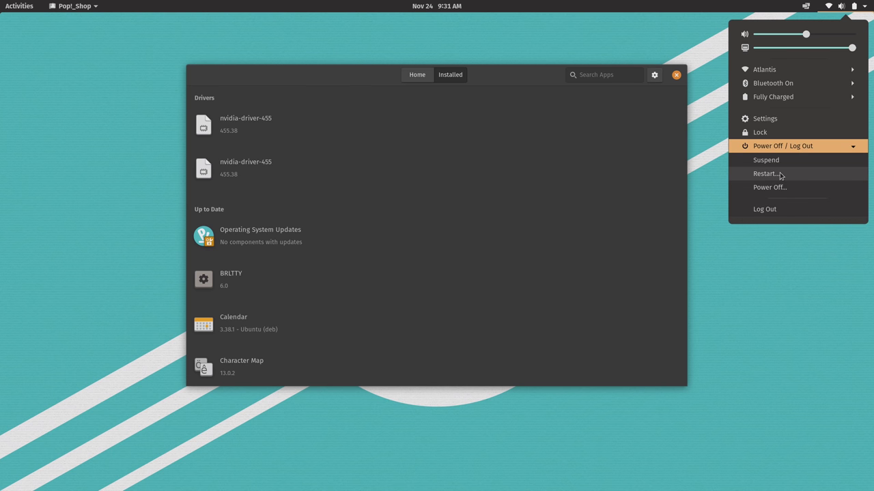
pyautogui.click(780, 174)
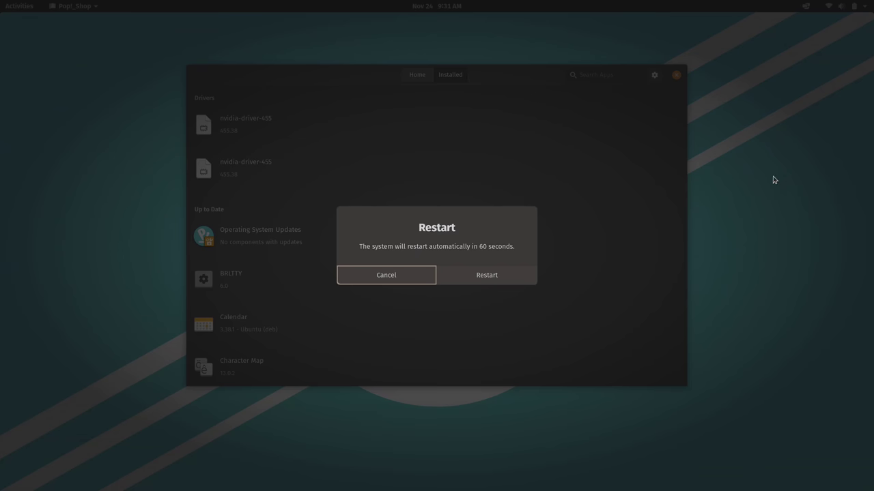
pyautogui.click(523, 276)
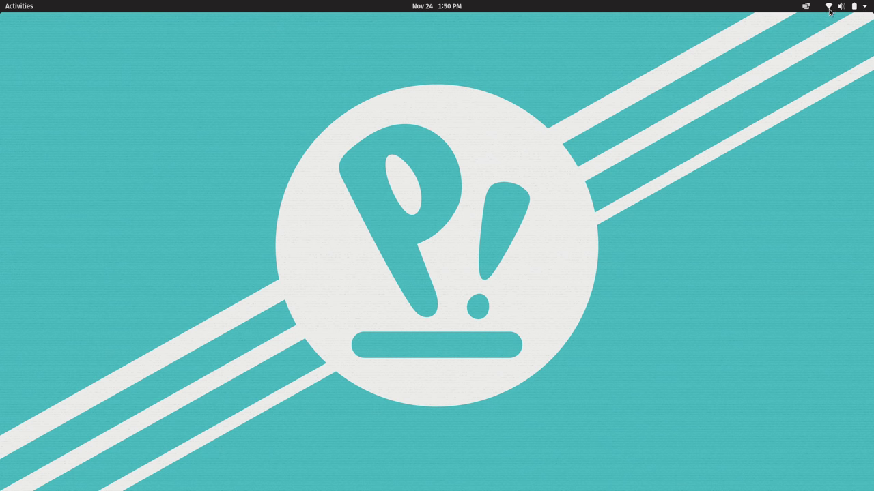
pyautogui.click(835, 10)
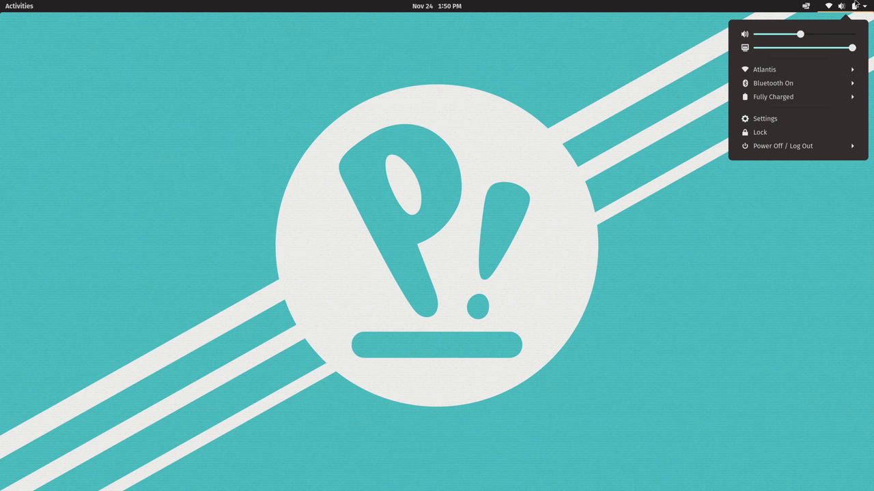
pyautogui.click(855, 6)
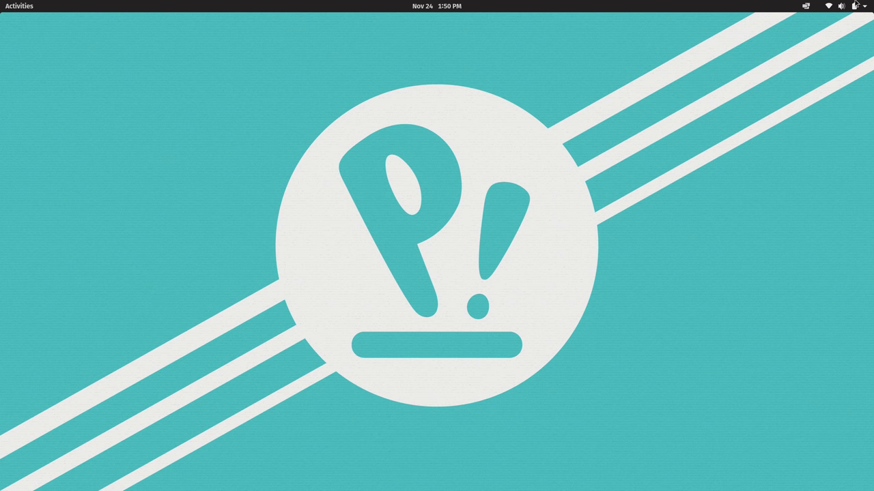
pyautogui.click(806, 7)
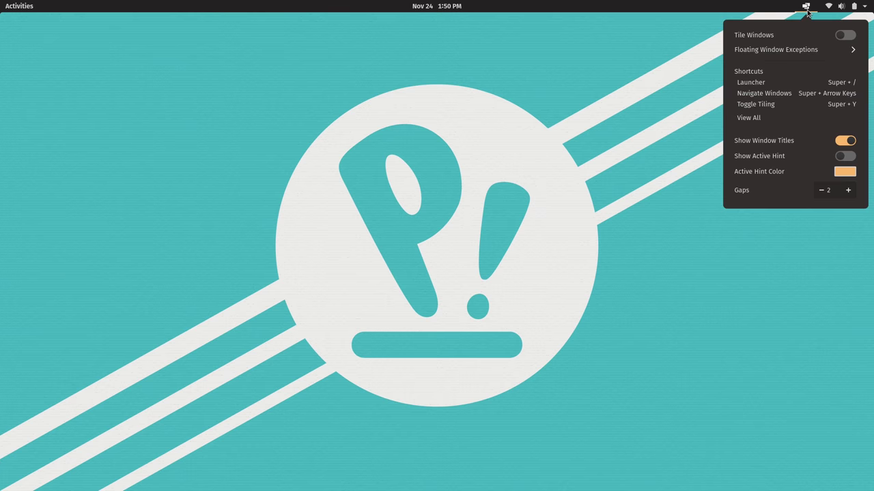
pyautogui.click(807, 8)
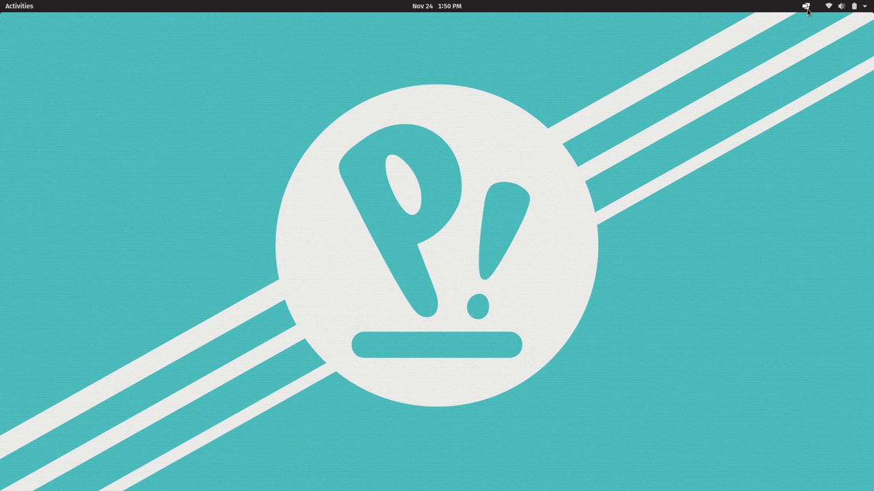
pyautogui.click(806, 7)
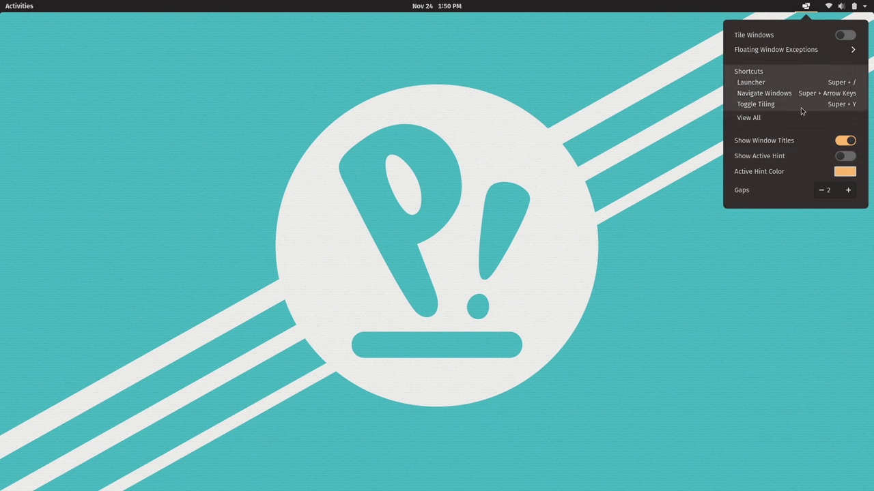
pyautogui.click(805, 7)
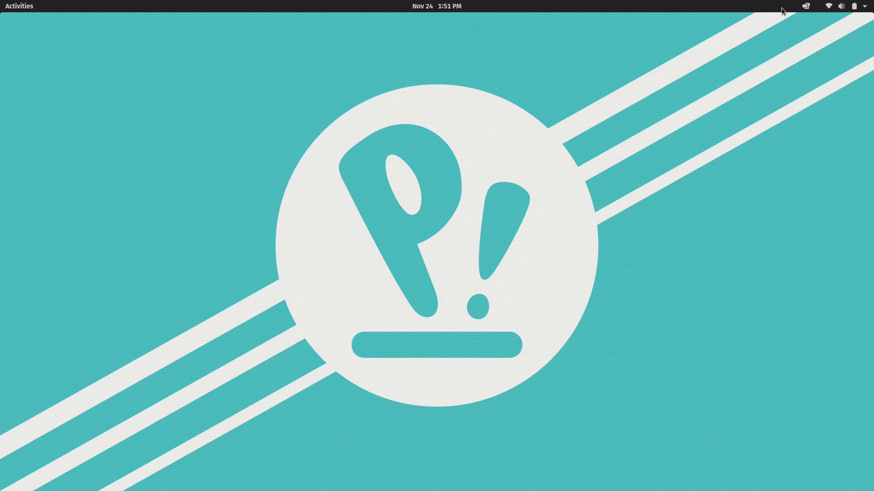
# Launch Terminal from the Utilities app folder and maximise its window.
pyautogui.click(19, 7)
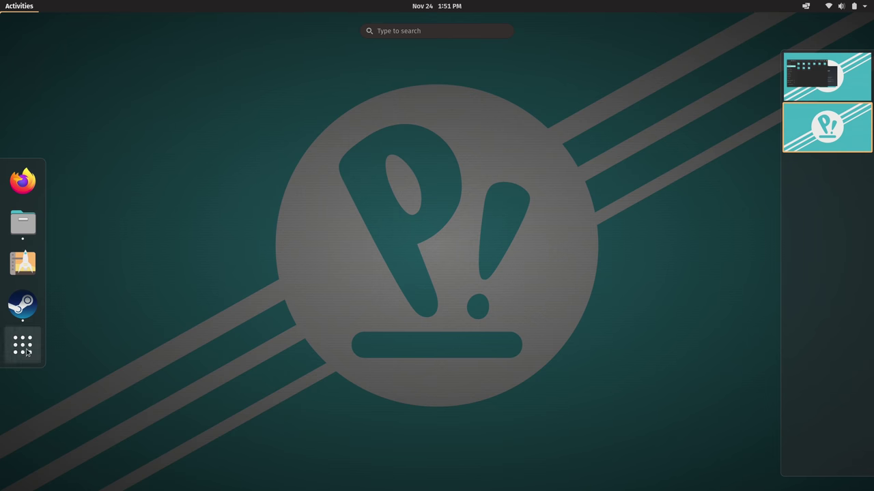
pyautogui.click(26, 348)
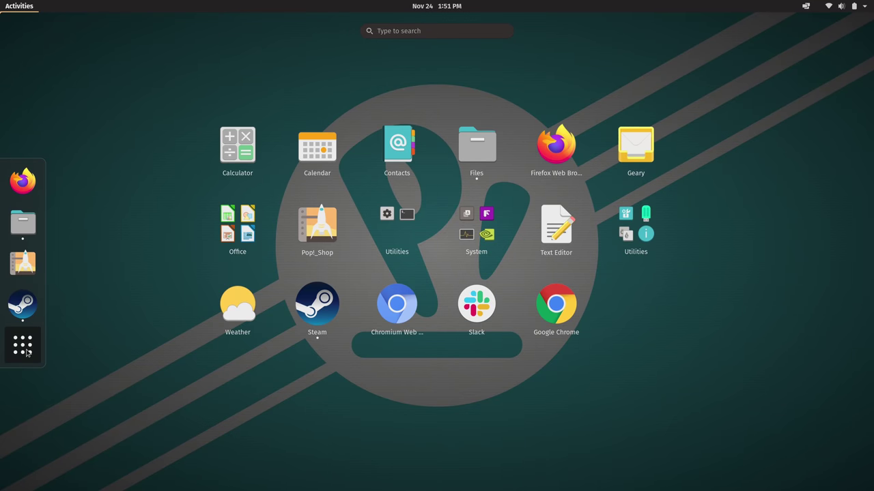
pyautogui.click(398, 225)
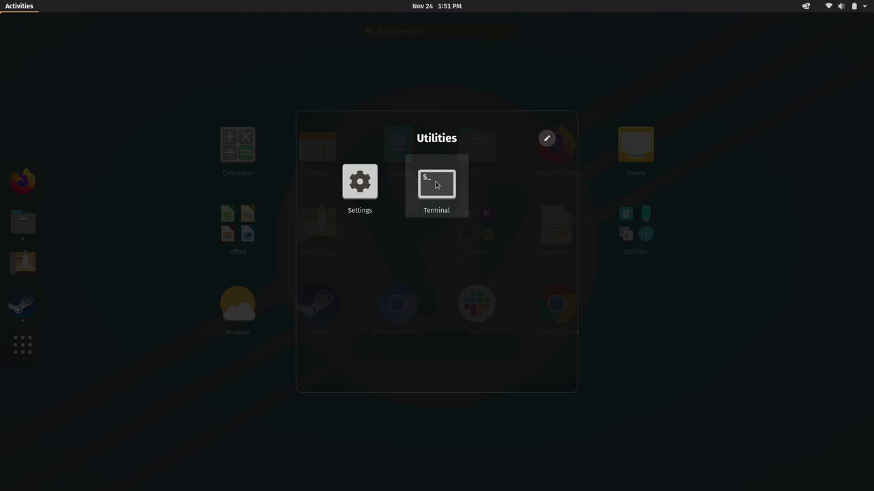
pyautogui.click(436, 184)
pyautogui.doubleClick(344, 102)
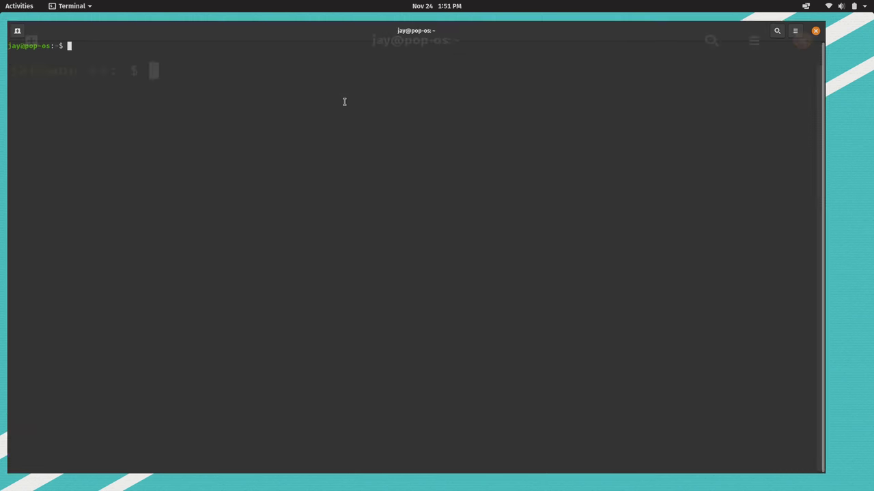
# Enlarge the terminal text and run 'sudo apt update && sudo apt install gnome-shell-extension-appindicator' with sudo.
pyautogui.hotkey('ctrl', '+')
pyautogui.hotkey('ctrl', '+')
pyautogui.hotkey('ctrl', '+')
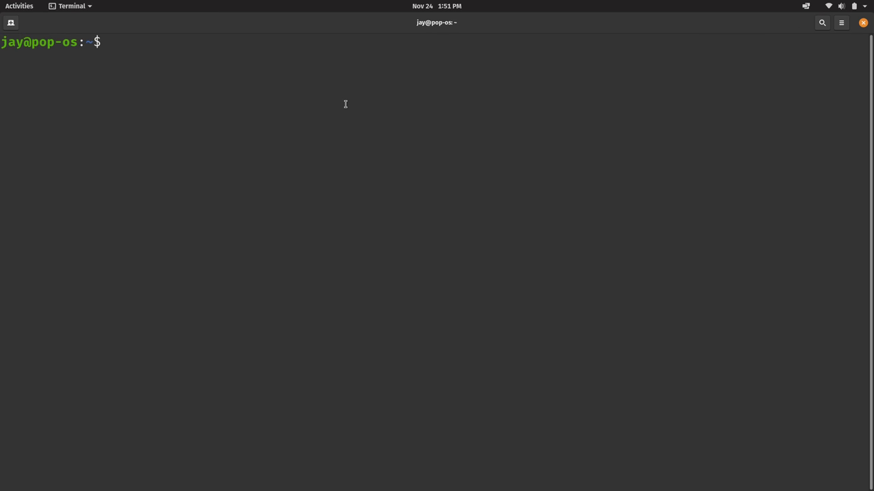
pyautogui.hotkey('ctrl', '+')
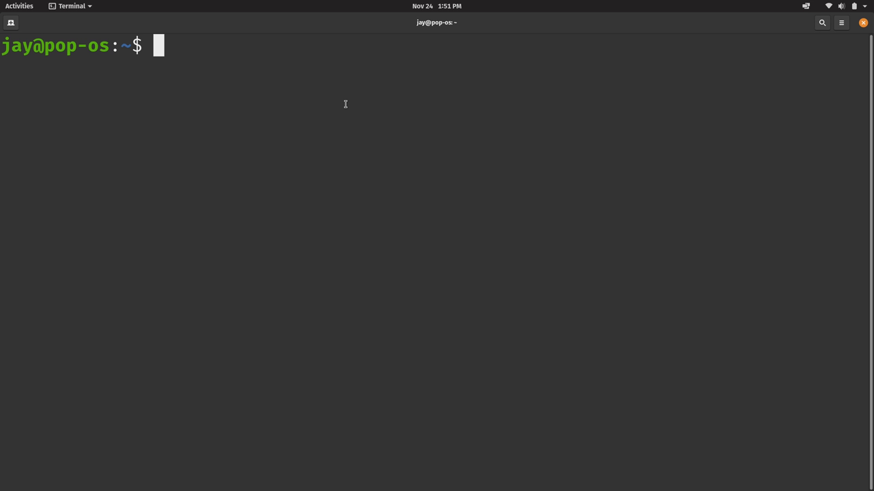
pyautogui.write('sudo ')
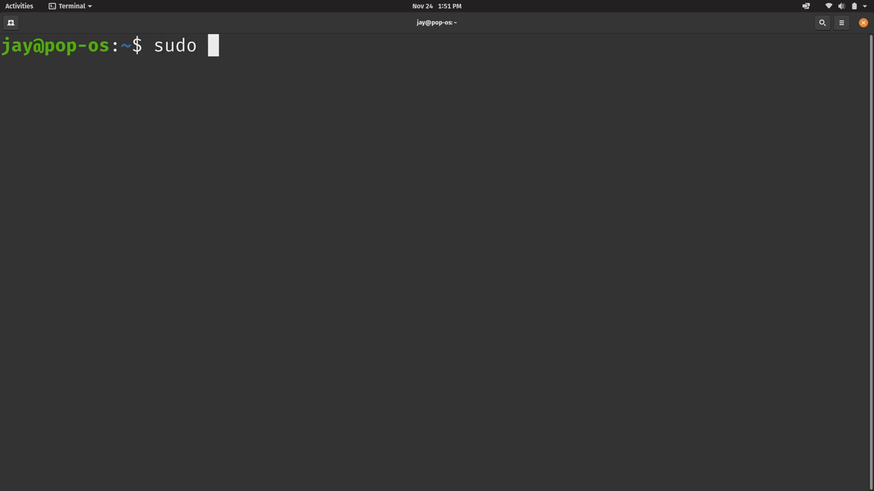
pyautogui.write('apt update && ')
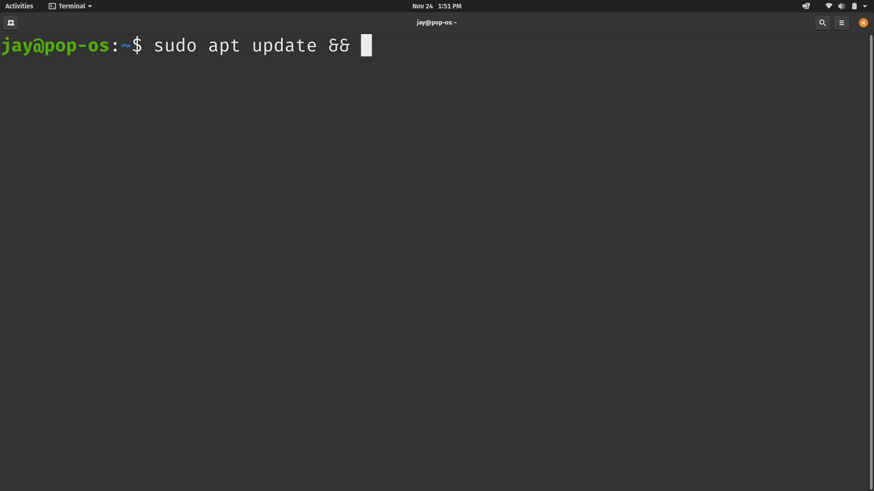
pyautogui.write('sudo apt insta')
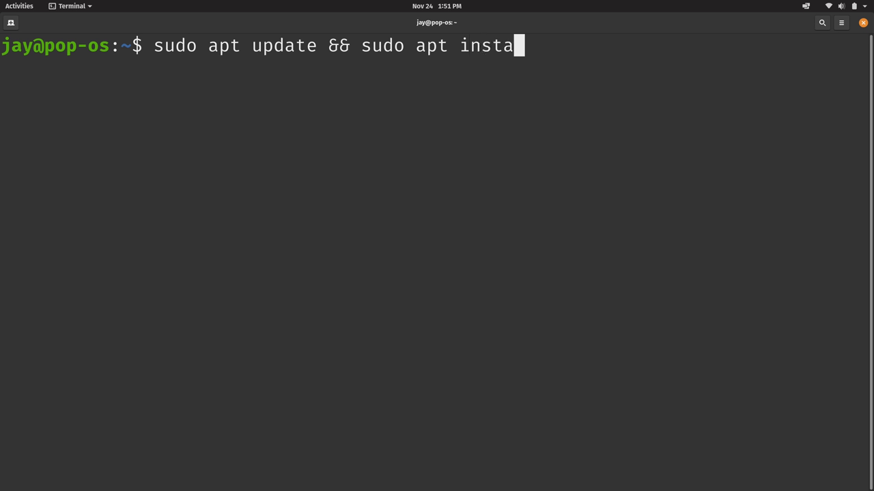
pyautogui.write('ll gnome')
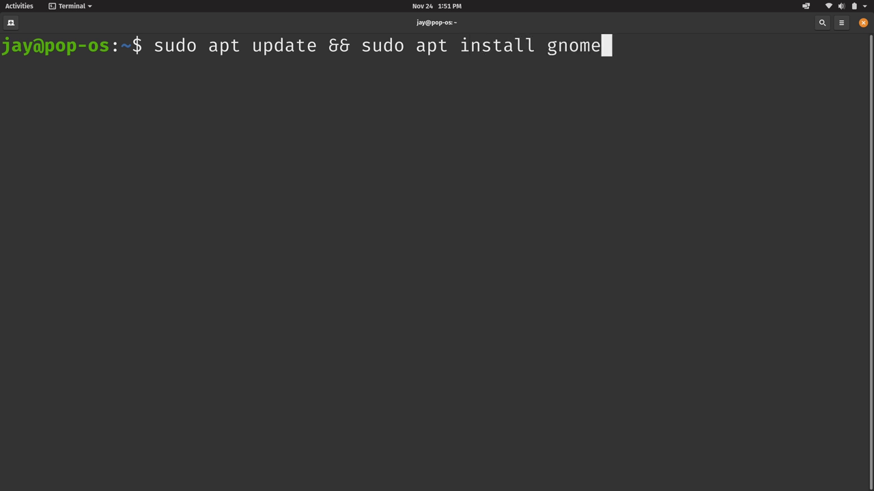
pyautogui.write('-shell-')
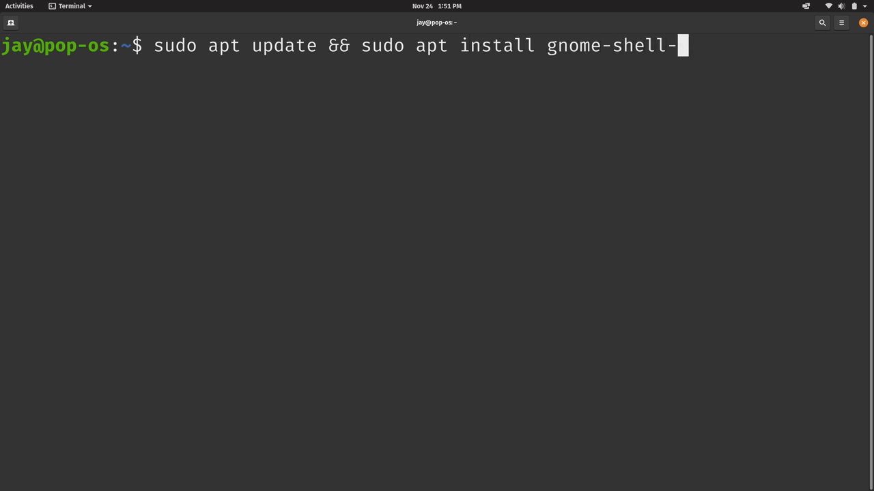
pyautogui.write('extension')
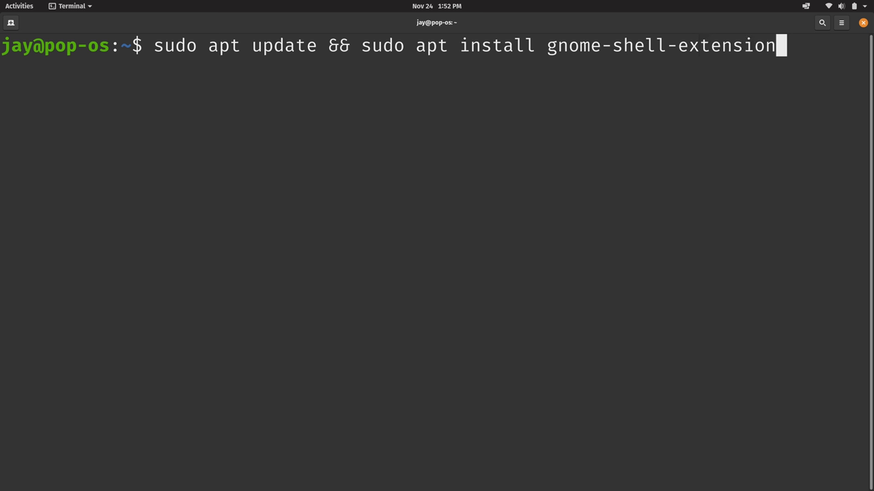
pyautogui.write('-appindicator')
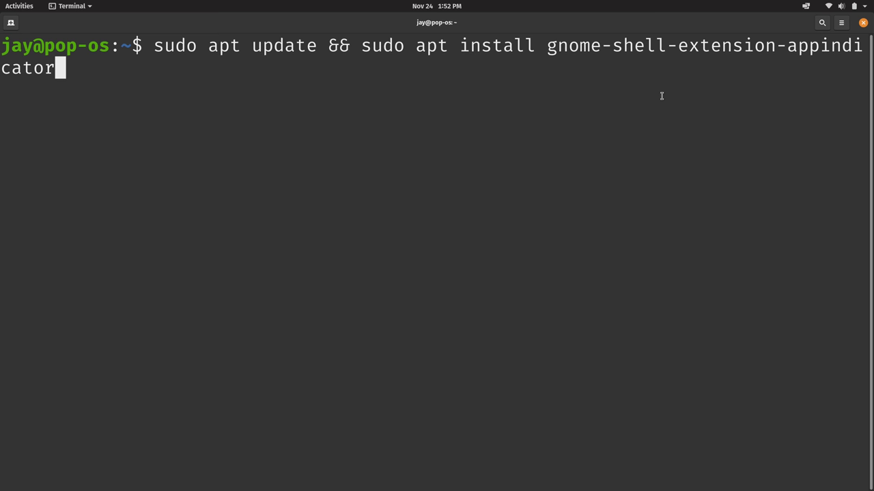
pyautogui.press('Return')
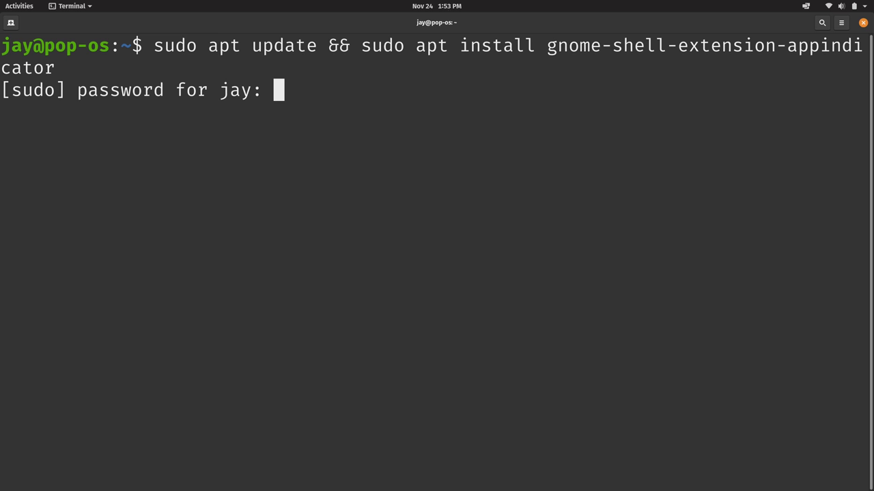
pyautogui.press('Return')
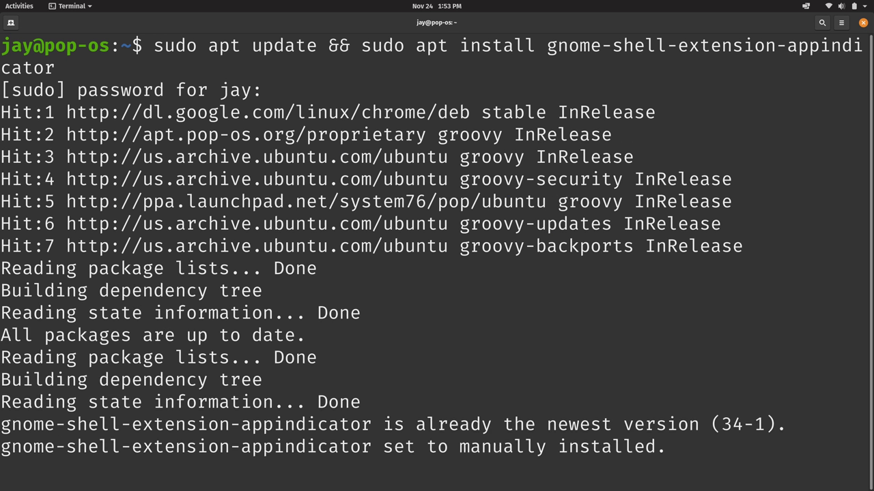
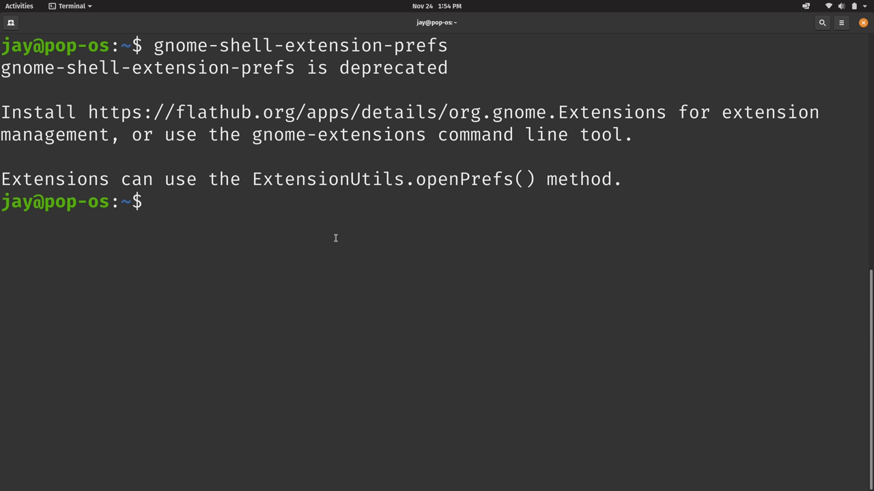
# Close the Terminal window with Ctrl+D and bring up the Activities overview.
pyautogui.hotkey('ctrl', 'd')
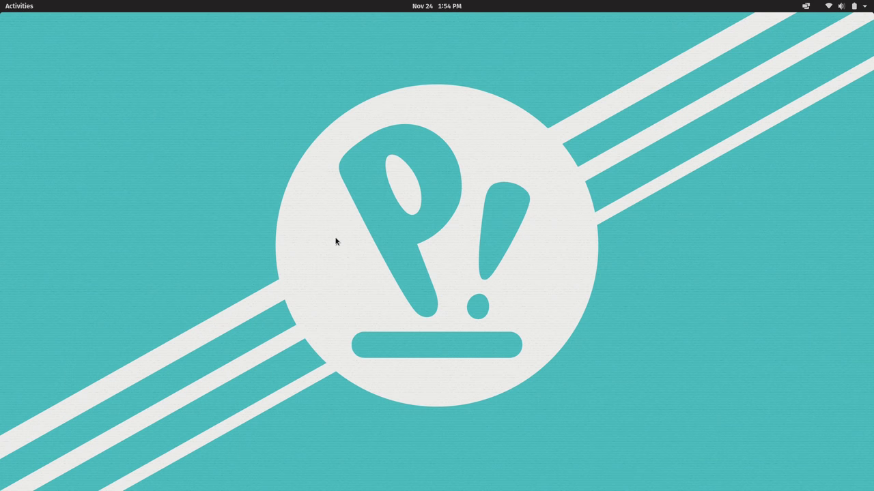
pyautogui.press('super')
# Launch Firefox and load extensions.gnome.org.
pyautogui.click(13, 181)
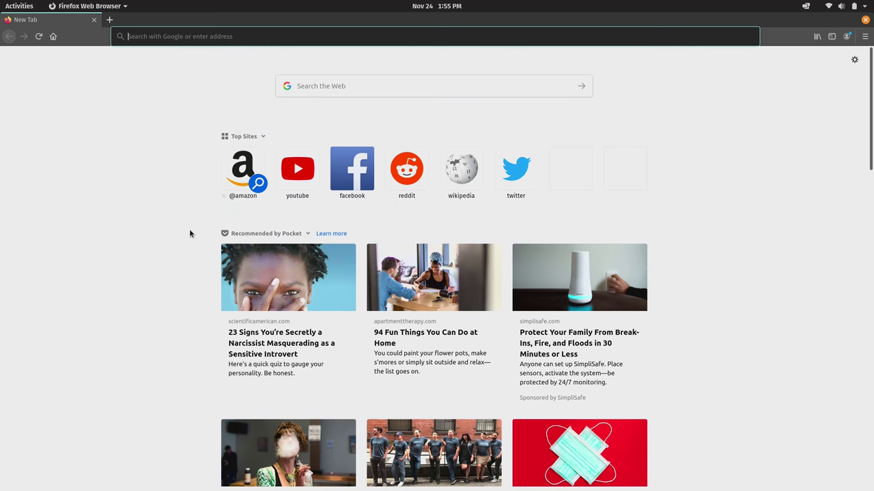
pyautogui.write('extension')
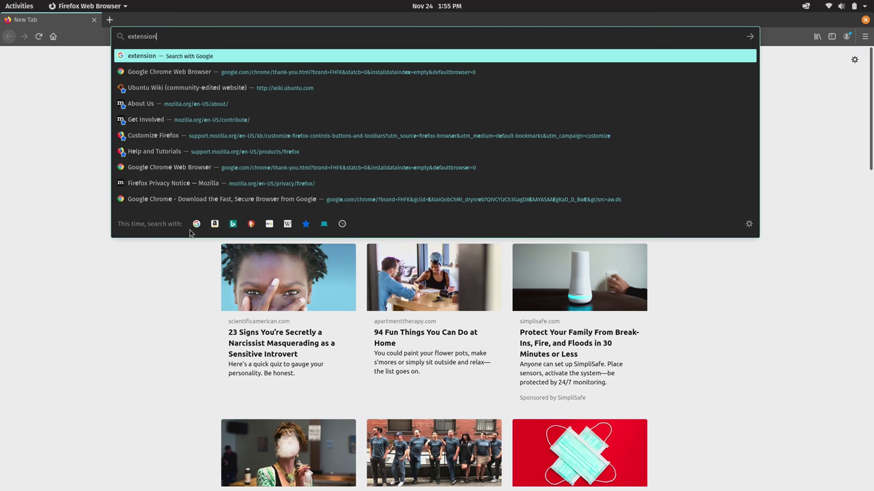
pyautogui.write('s.gnome.org')
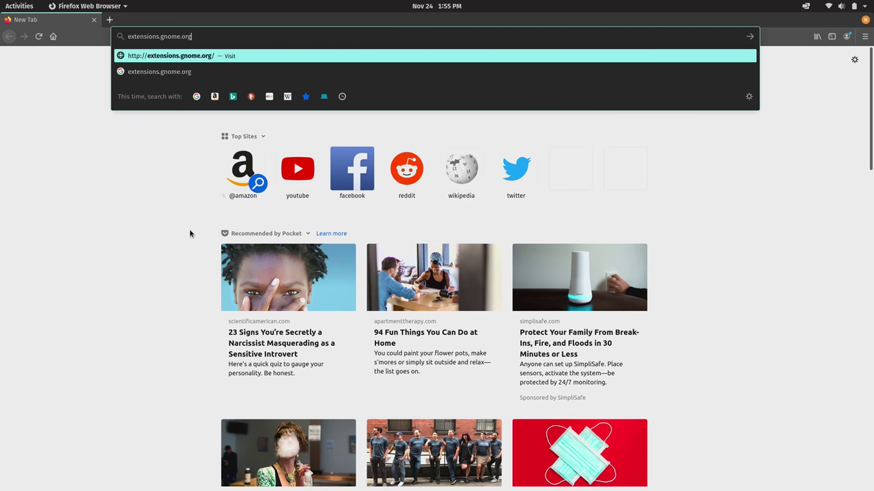
pyautogui.press('Return')
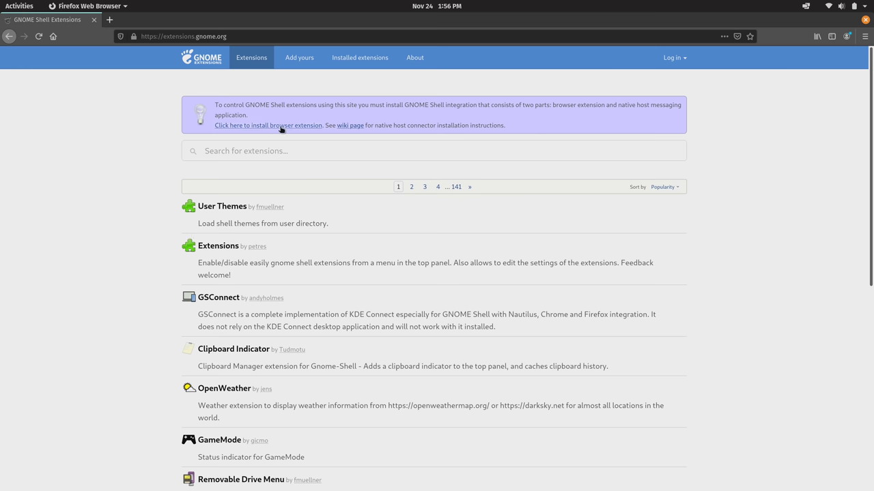
# Zoom the page in and add the GNOME Shell integration add-on to Firefox.
pyautogui.hotkey('ctrl', '+')
pyautogui.hotkey('ctrl', '+')
pyautogui.hotkey('ctrl', '+')
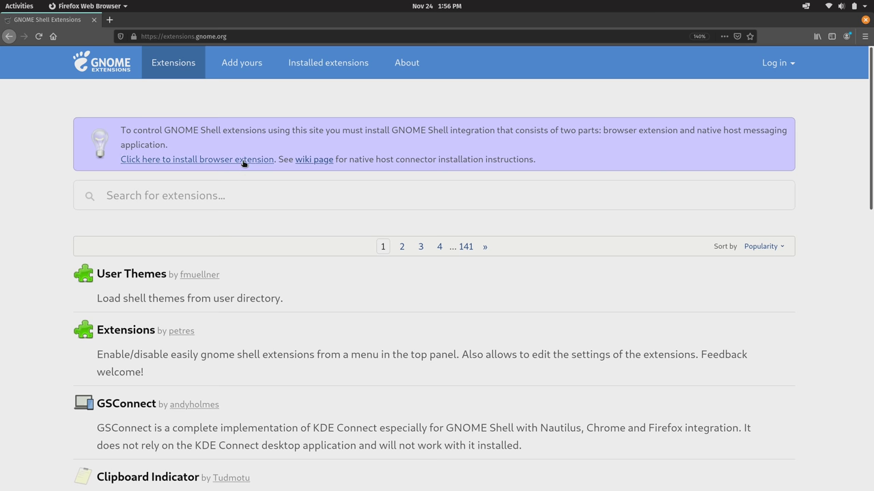
pyautogui.click(243, 161)
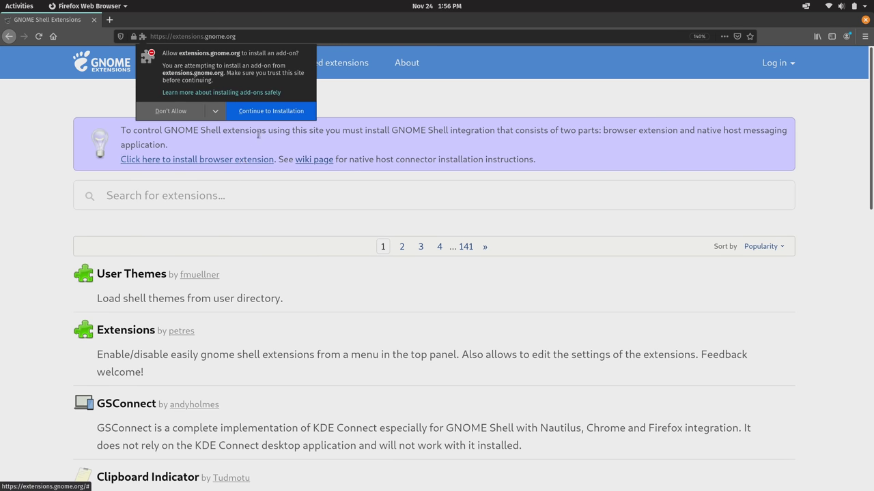
pyautogui.click(269, 115)
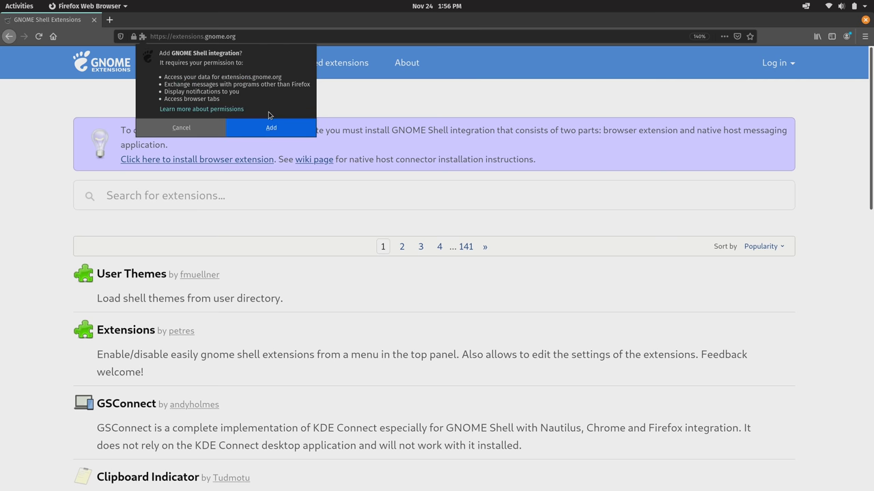
pyautogui.click(271, 130)
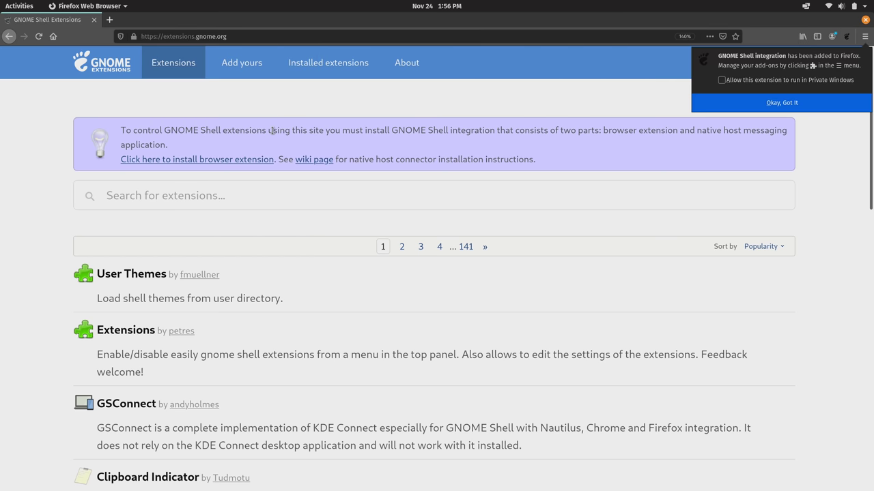
pyautogui.click(747, 102)
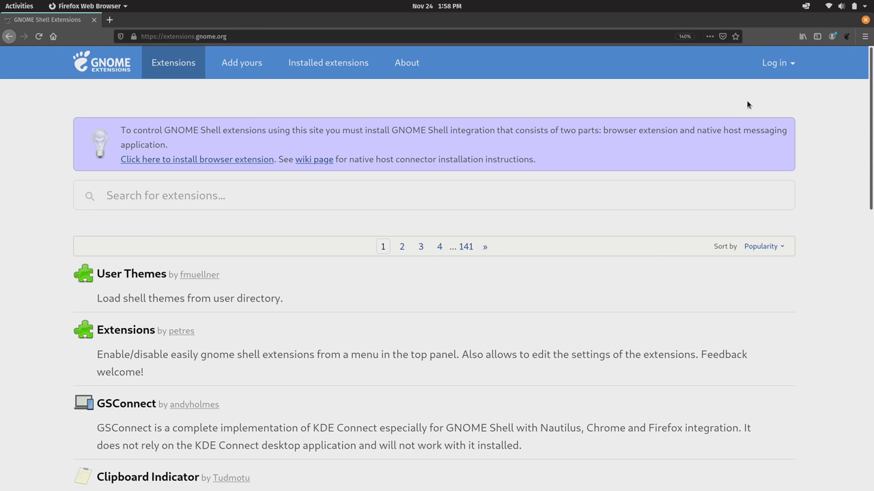
# Search for 'dash to dock', switch Dash to Dock on and install it, then minimize Firefox.
pyautogui.click(647, 203)
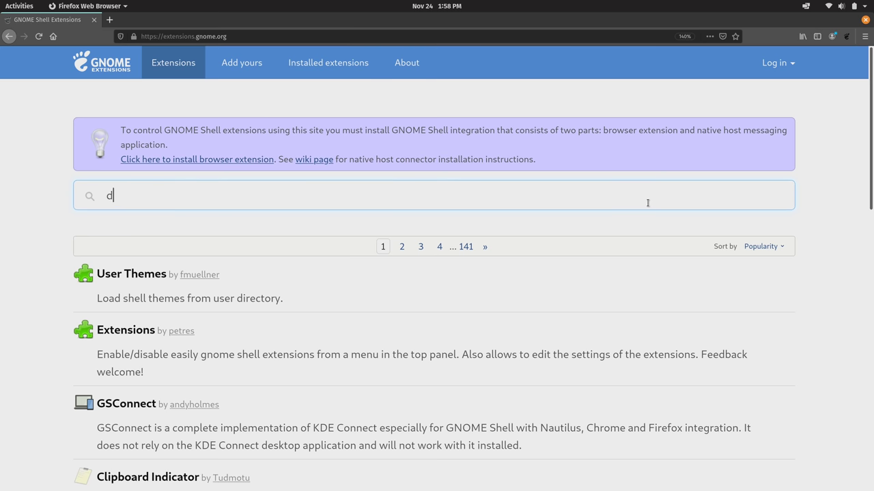
pyautogui.write('dash to dock')
pyautogui.click(156, 273)
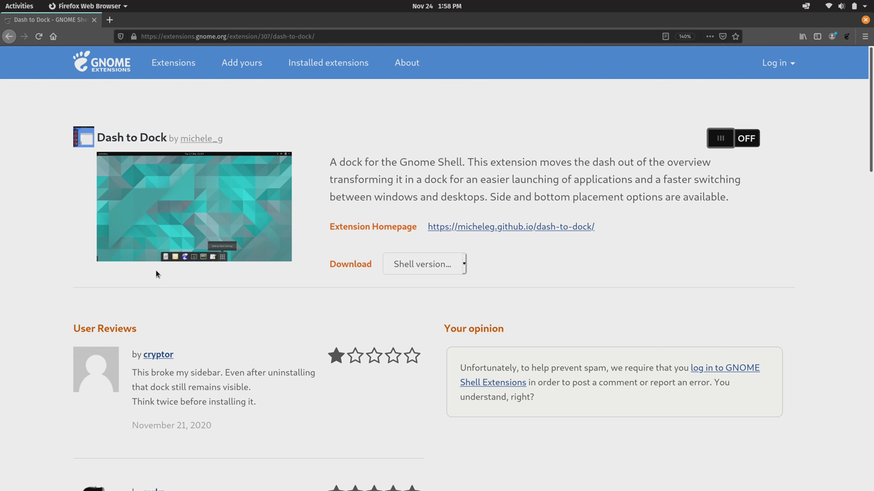
pyautogui.click(738, 140)
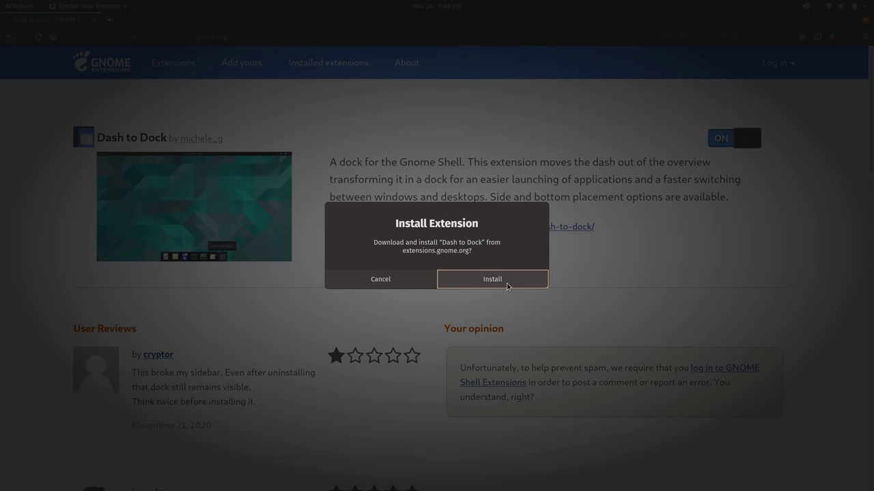
pyautogui.click(492, 279)
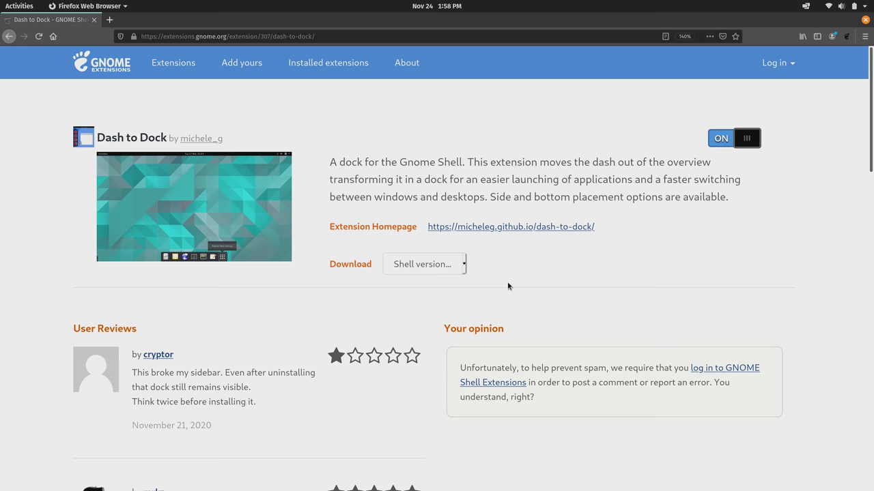
pyautogui.press('super+h')
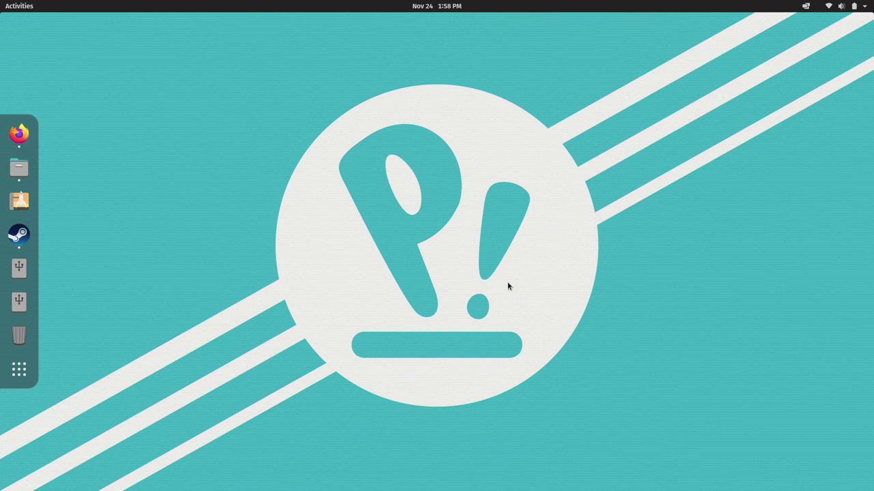
# Open a new Files window, unmaximize and shrink it, and center it on screen.
pyautogui.rightClick(26, 169)
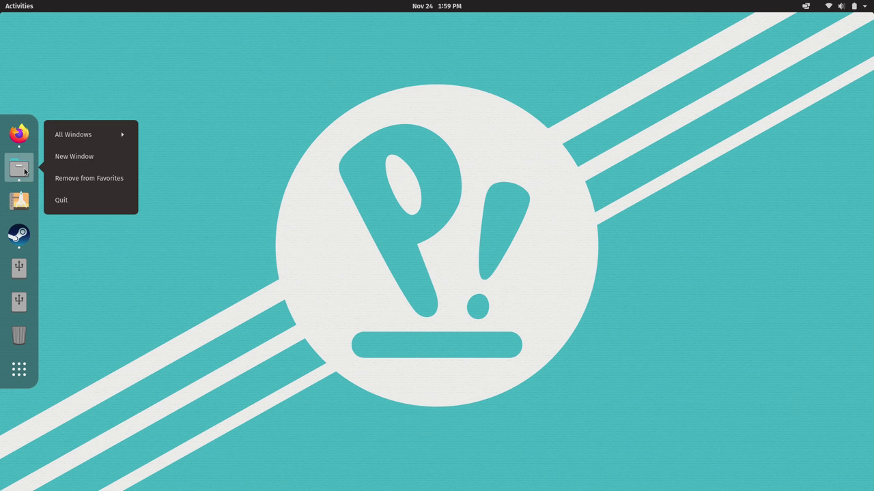
pyautogui.click(65, 158)
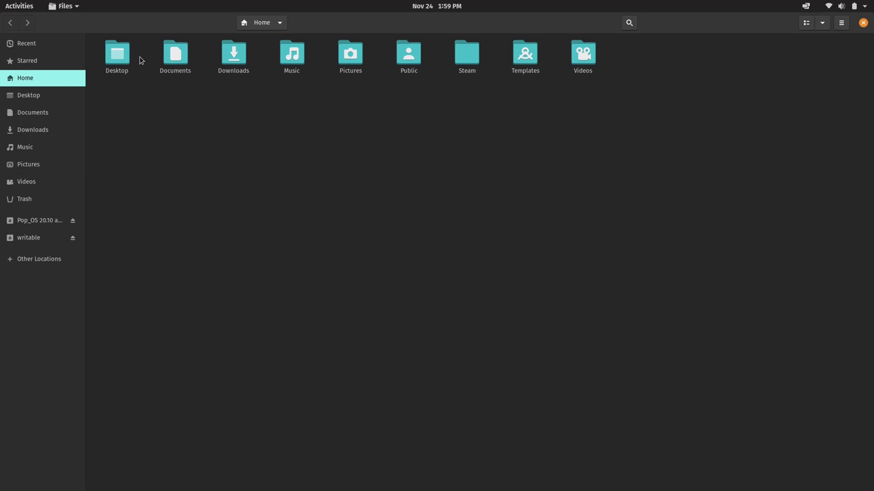
pyautogui.moveTo(147, 26); pyautogui.dragTo(255, 62)
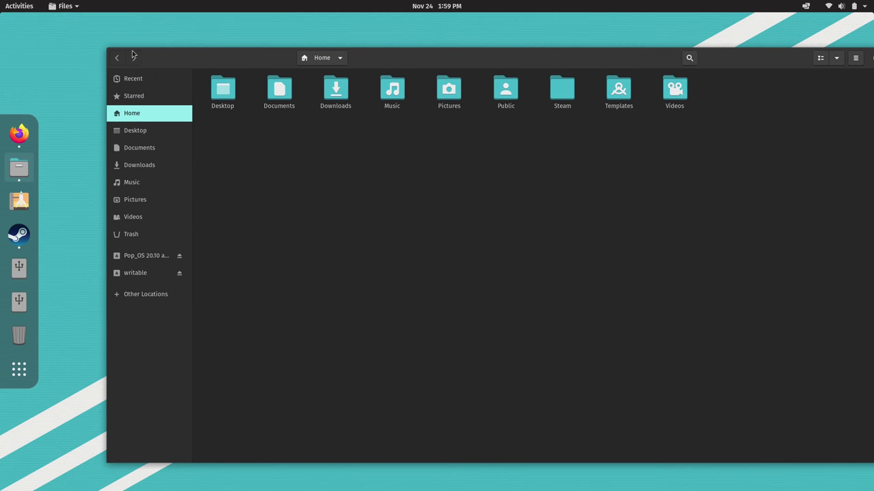
pyautogui.moveTo(113, 49); pyautogui.dragTo(411, 94)
pyautogui.moveTo(525, 105); pyautogui.dragTo(318, 99)
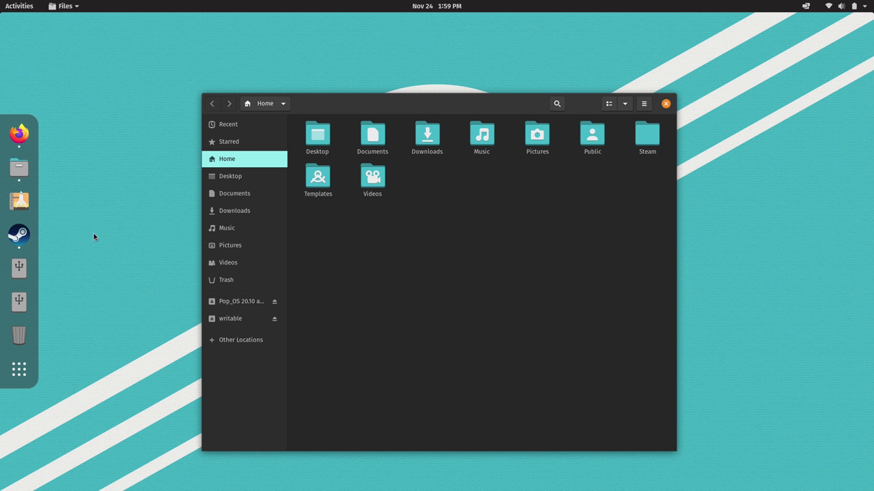
# Toggle the Activities overview, then open Dash to Dock Settings from the dock's menu.
pyautogui.click(21, 7)
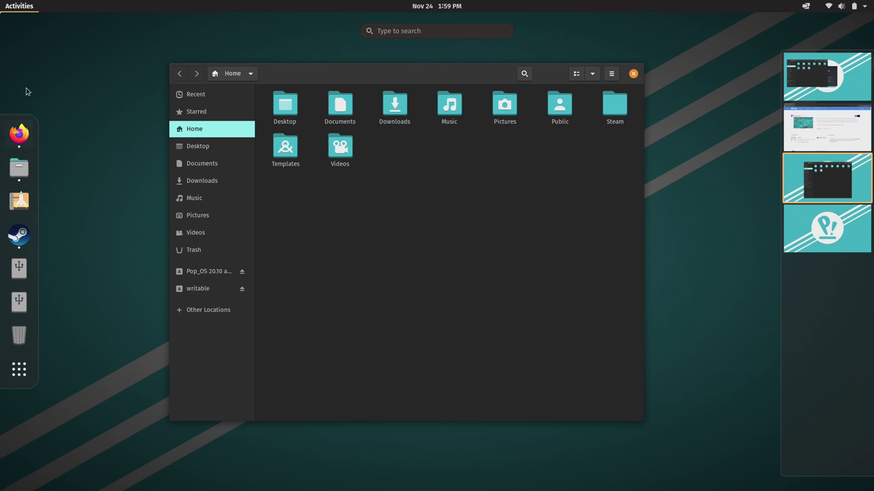
pyautogui.click(24, 7)
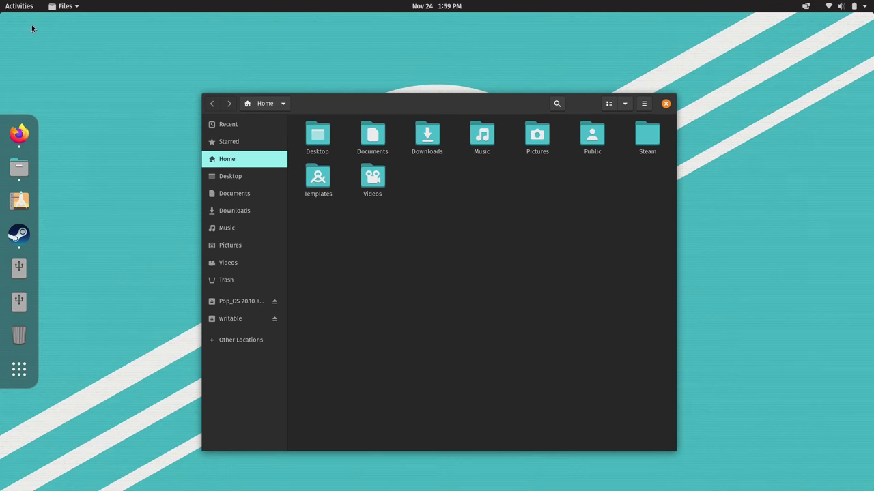
pyautogui.click(26, 7)
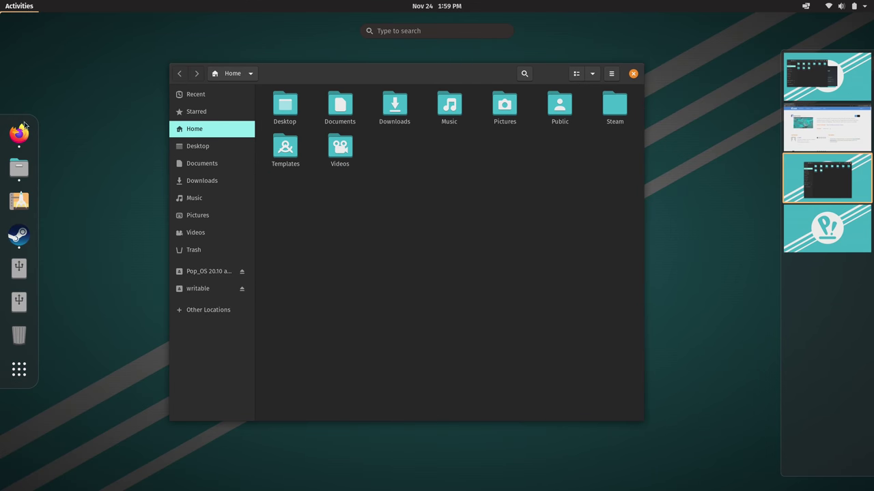
pyautogui.click(21, 8)
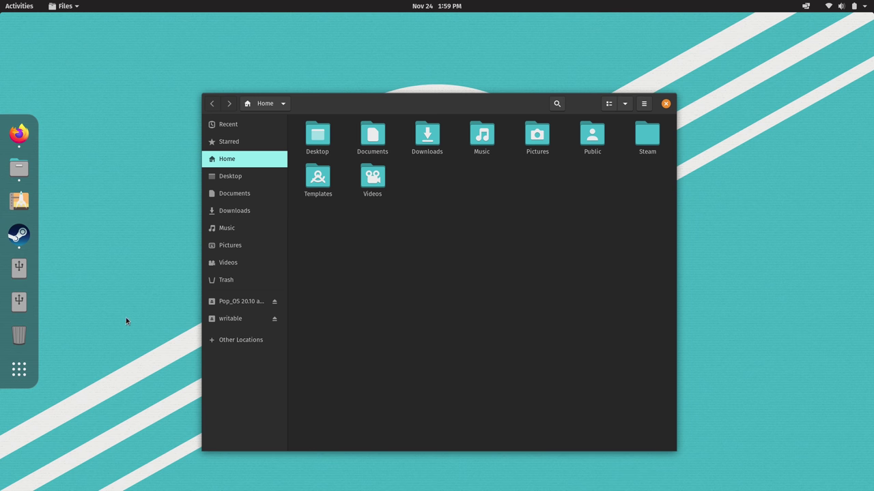
pyautogui.click(20, 6)
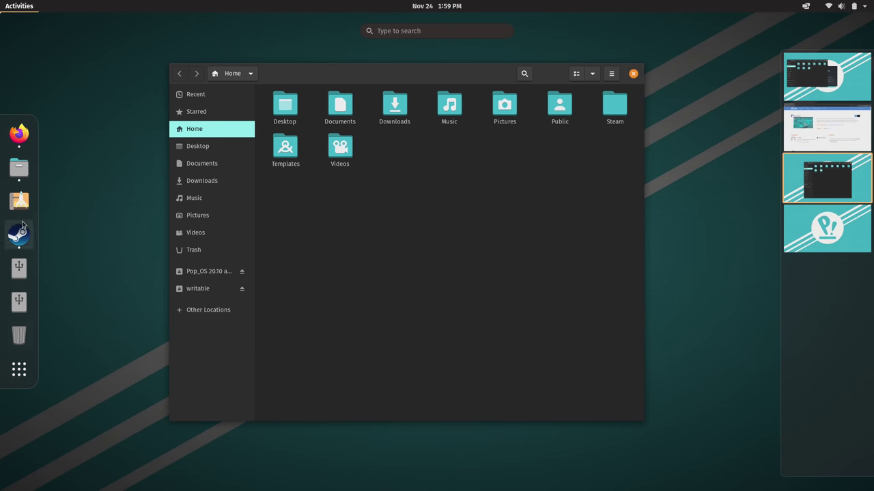
pyautogui.click(21, 7)
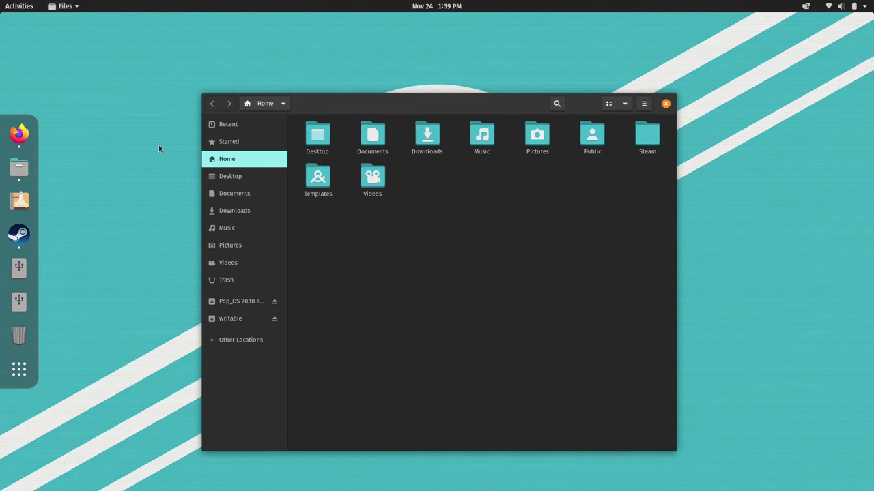
pyautogui.rightClick(34, 371)
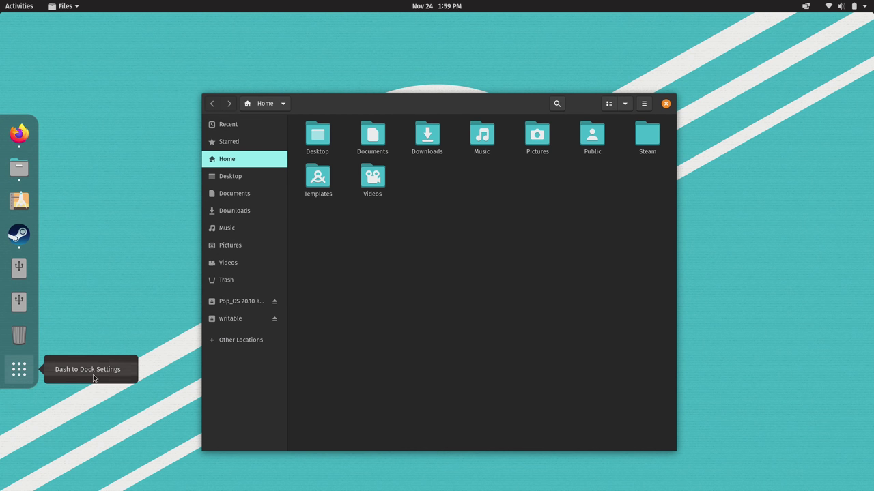
pyautogui.click(93, 375)
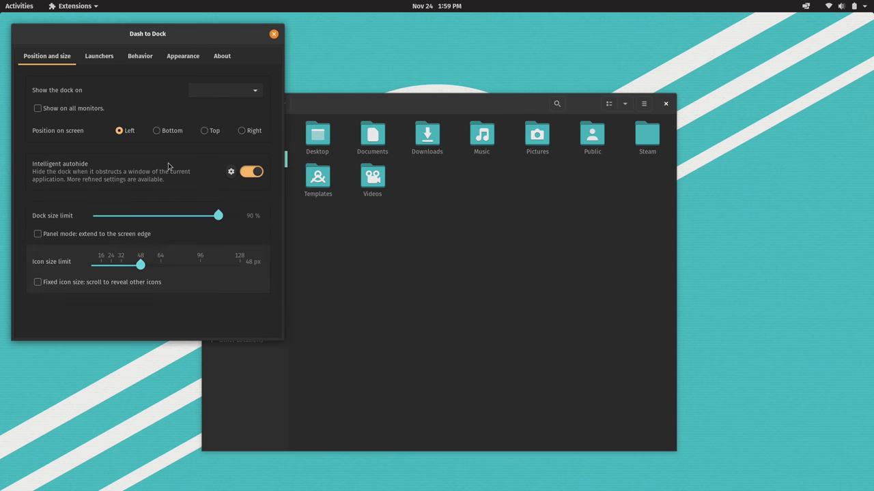
# Center the settings window and set the dock's icon size limit to 53 px.
pyautogui.moveTo(155, 35); pyautogui.dragTo(360, 61)
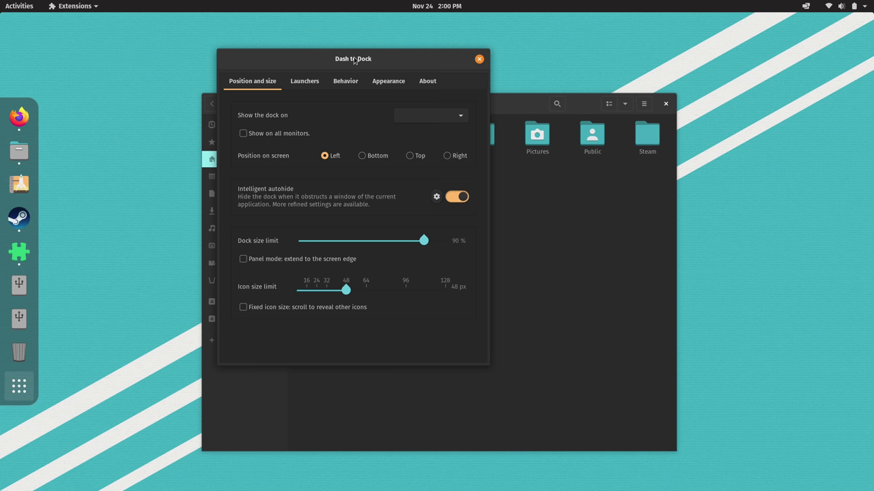
pyautogui.moveTo(346, 291); pyautogui.dragTo(463, 298)
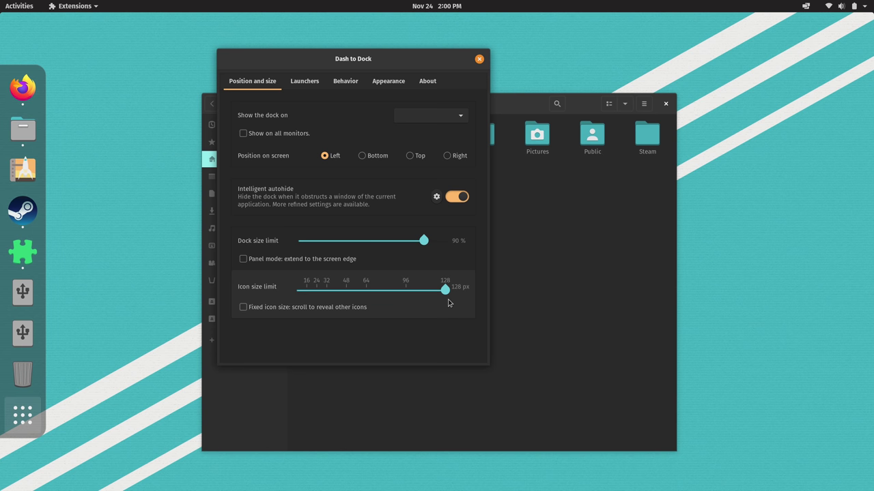
pyautogui.moveTo(445, 290); pyautogui.dragTo(352, 295)
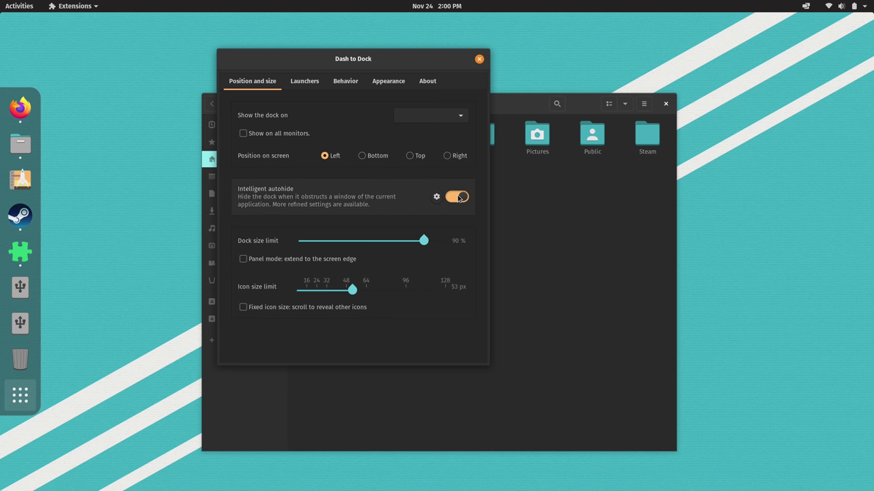
# Move, maximize and restore the Files window so the dock settings are uncovered.
pyautogui.moveTo(498, 103); pyautogui.dragTo(535, 109)
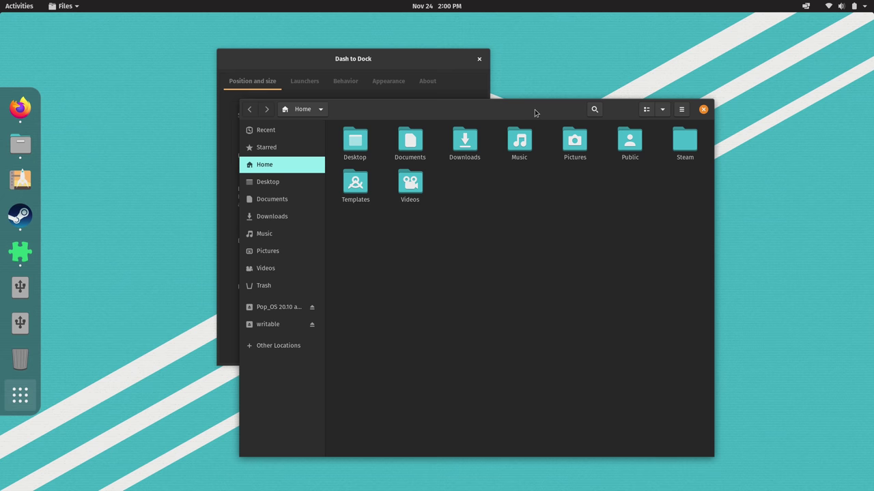
pyautogui.doubleClick(534, 109)
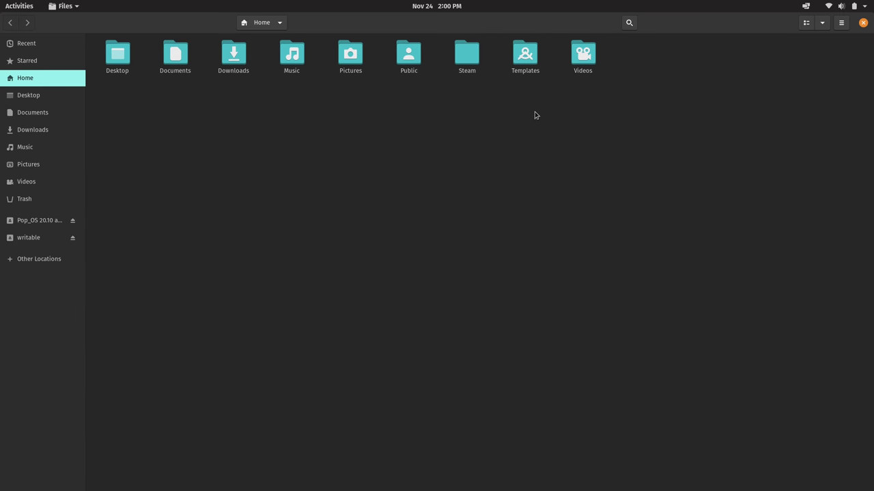
pyautogui.doubleClick(500, 25)
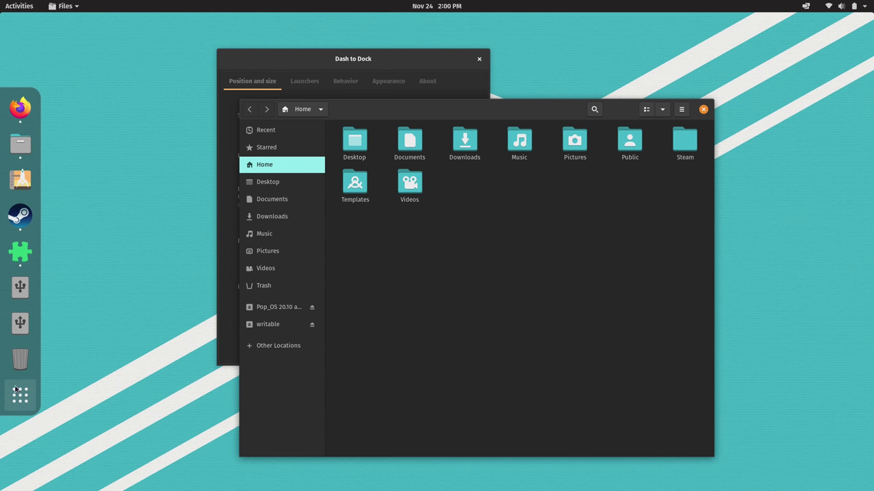
pyautogui.moveTo(413, 113); pyautogui.dragTo(625, 149)
# Turn Intelligent autohide off and back on, then show the Appearance options.
pyautogui.click(404, 65)
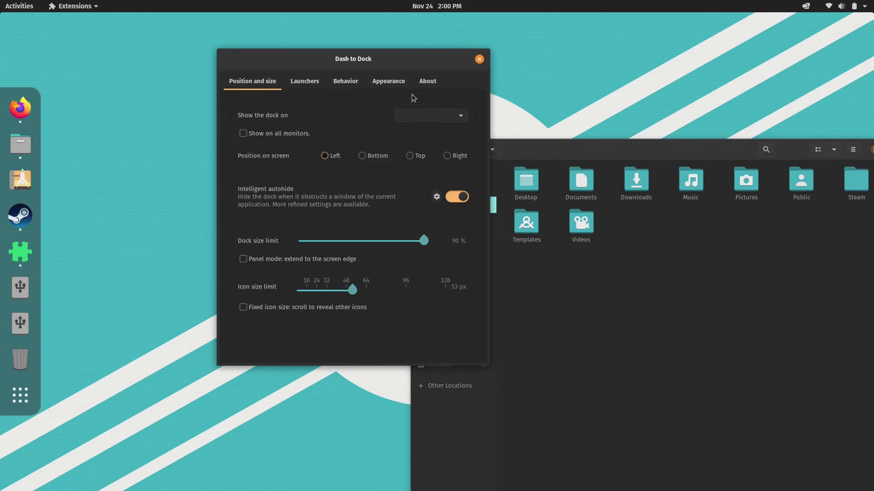
pyautogui.click(456, 197)
pyautogui.moveTo(561, 158); pyautogui.dragTo(179, 106)
pyautogui.moveTo(232, 97); pyautogui.dragTo(516, 111)
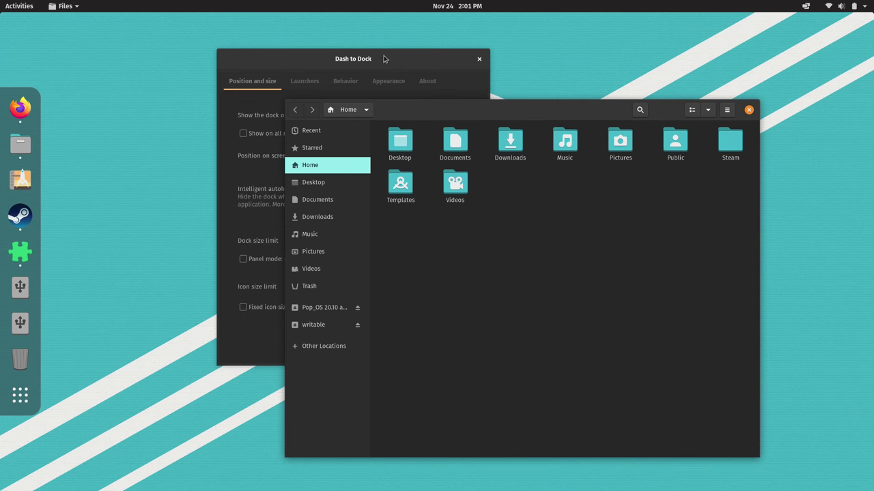
pyautogui.click(386, 60)
pyautogui.click(457, 197)
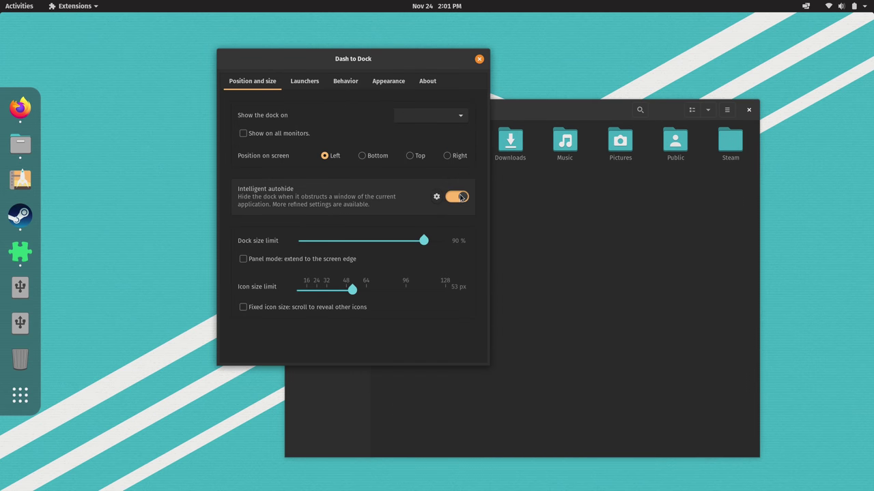
pyautogui.click(396, 81)
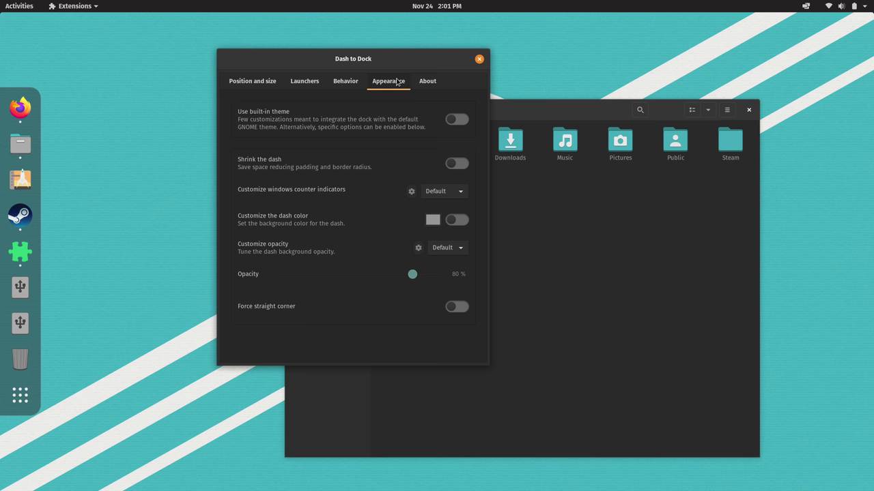
# Toggle the built-in theme on and off, view Launchers, close settings, and open the Extensions home page.
pyautogui.click(455, 120)
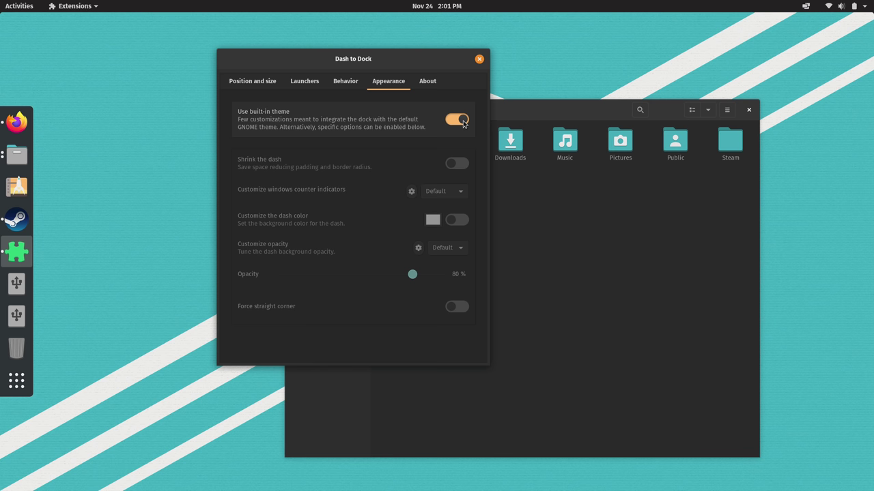
pyautogui.click(461, 120)
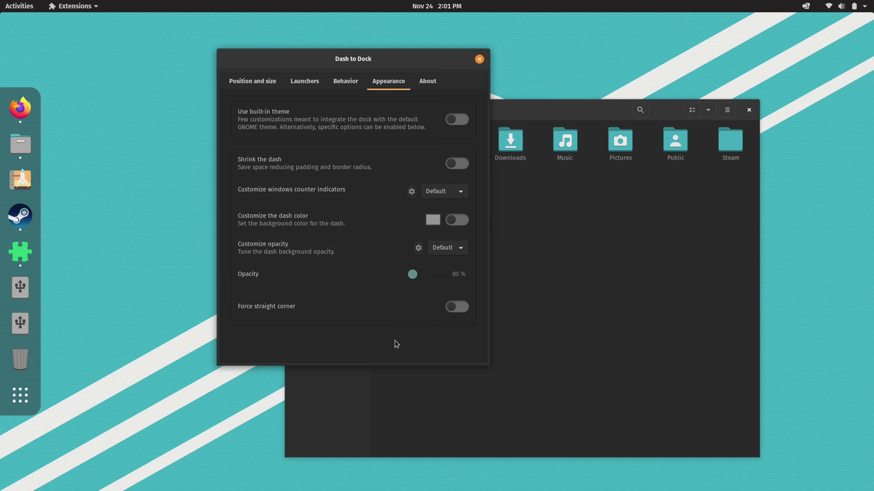
pyautogui.click(303, 82)
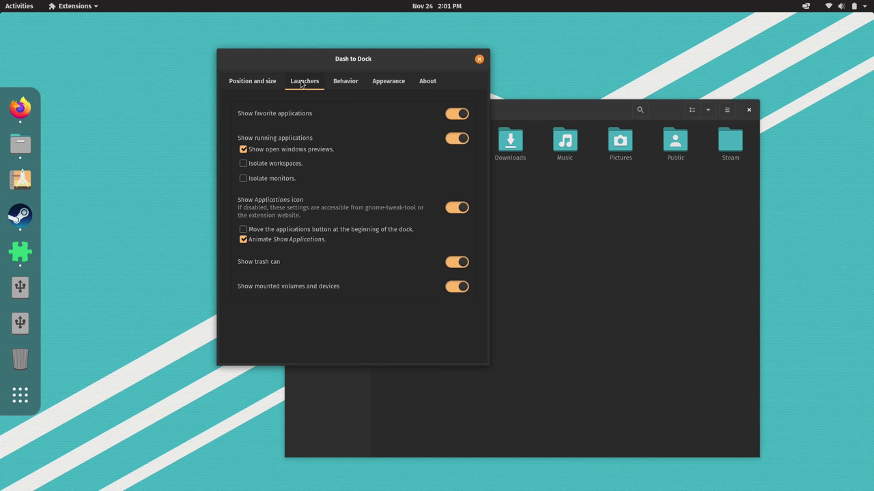
pyautogui.click(479, 59)
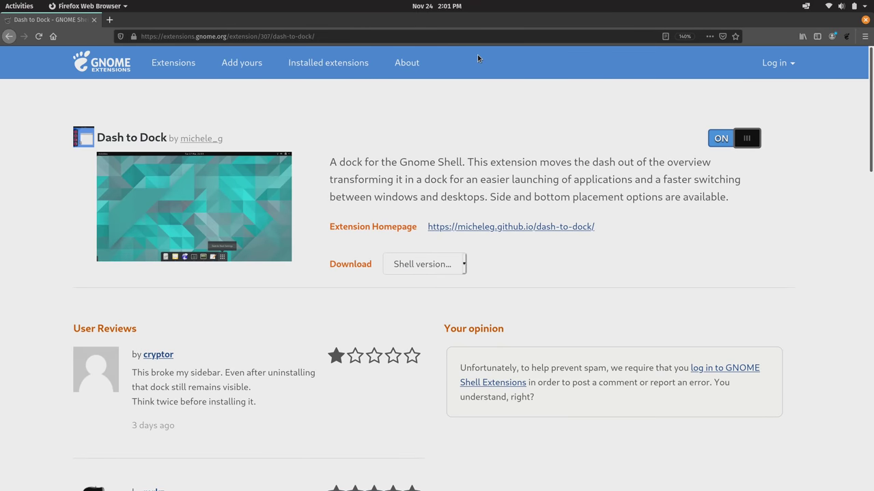
pyautogui.click(174, 66)
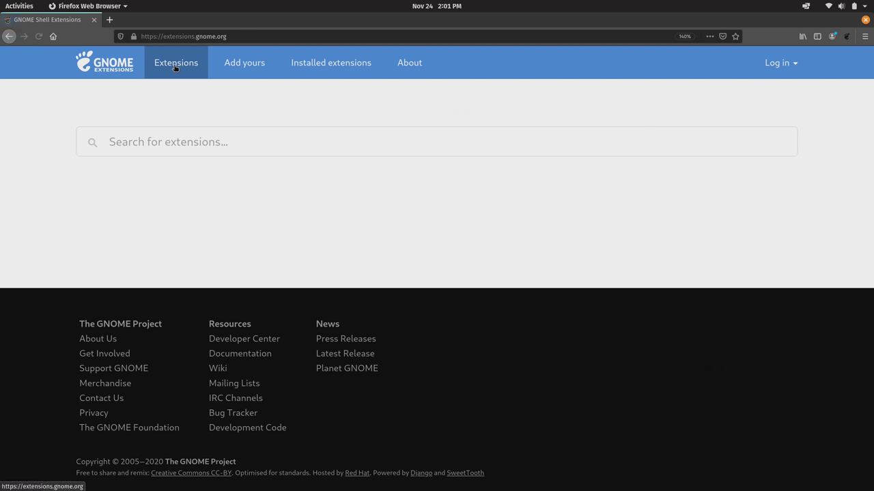